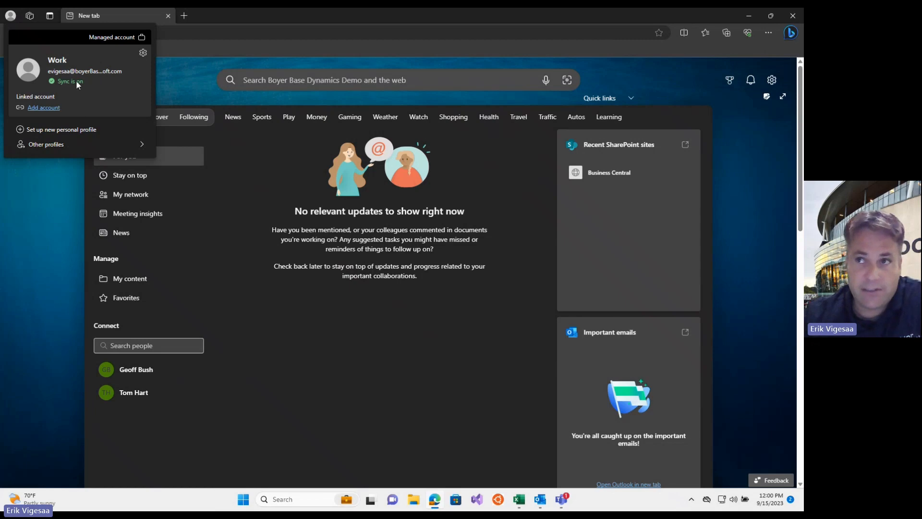
Step: Open the complete list of Microsoft 365 apps and look through the available apps
{"action": "left_click", "coordinate": [51, 171]}
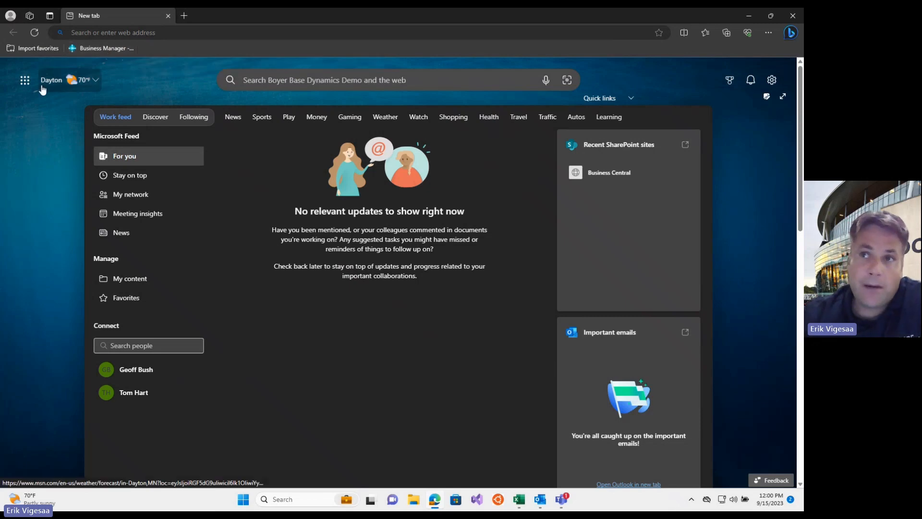
{"action": "left_click", "coordinate": [24, 80]}
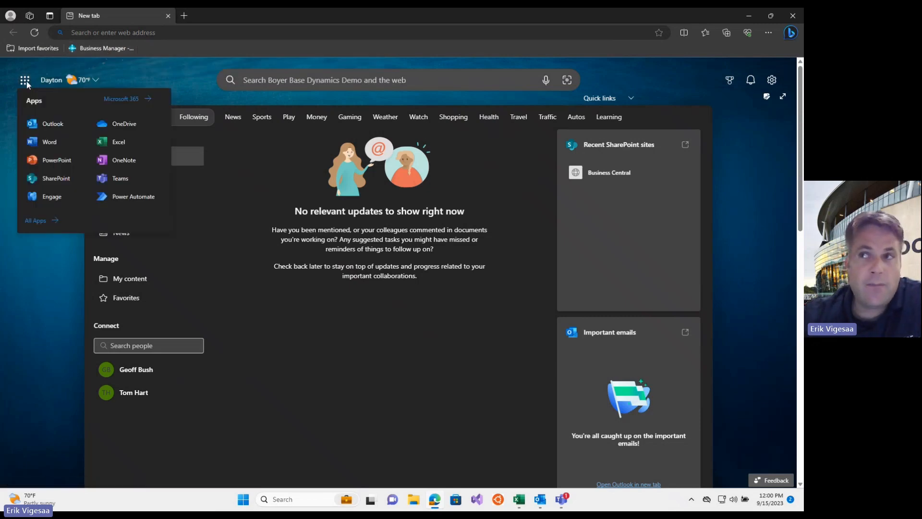
{"action": "left_click", "coordinate": [36, 224]}
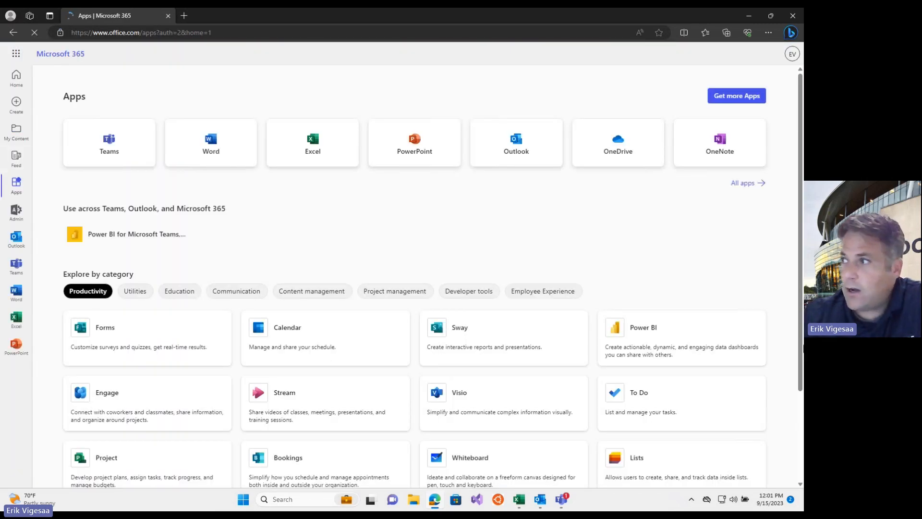
{"action": "left_click", "coordinate": [743, 184]}
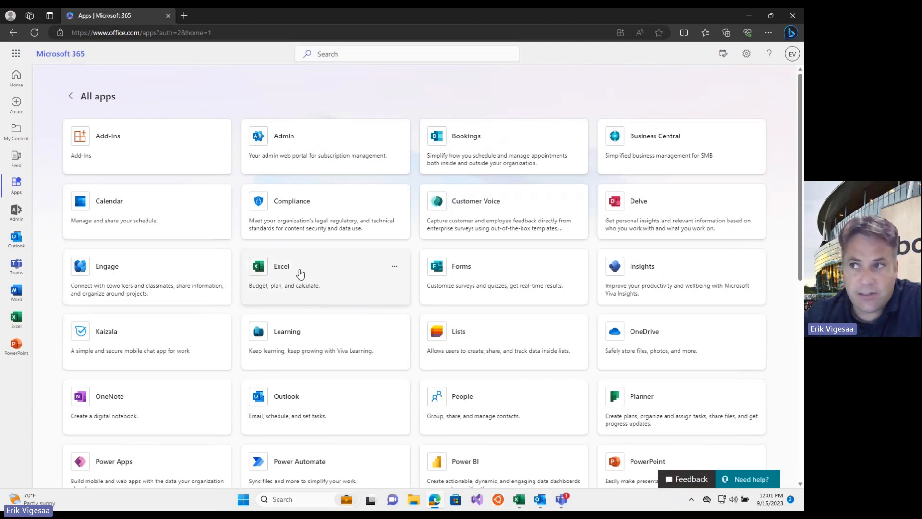
{"action": "scroll", "coordinate": [299, 343], "scroll_direction": "down", "scroll_amount": 4}
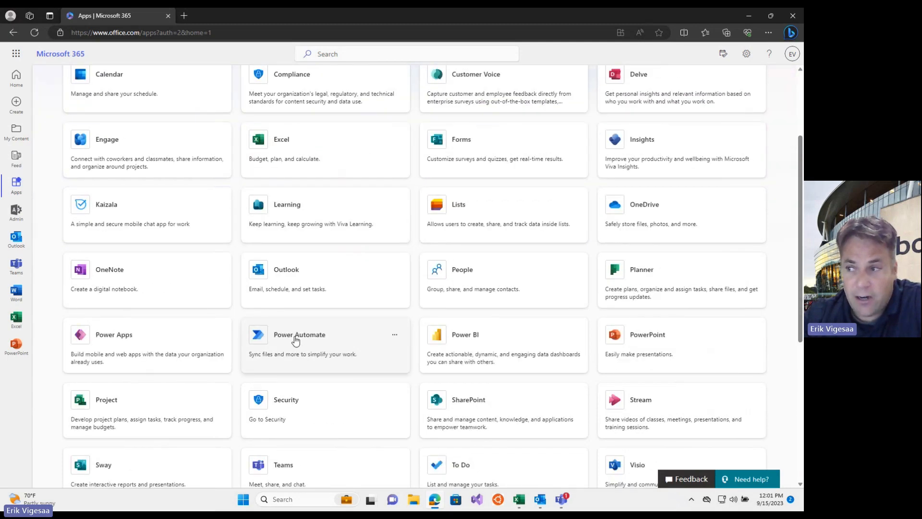
{"action": "scroll", "coordinate": [305, 405], "scroll_direction": "down", "scroll_amount": 1}
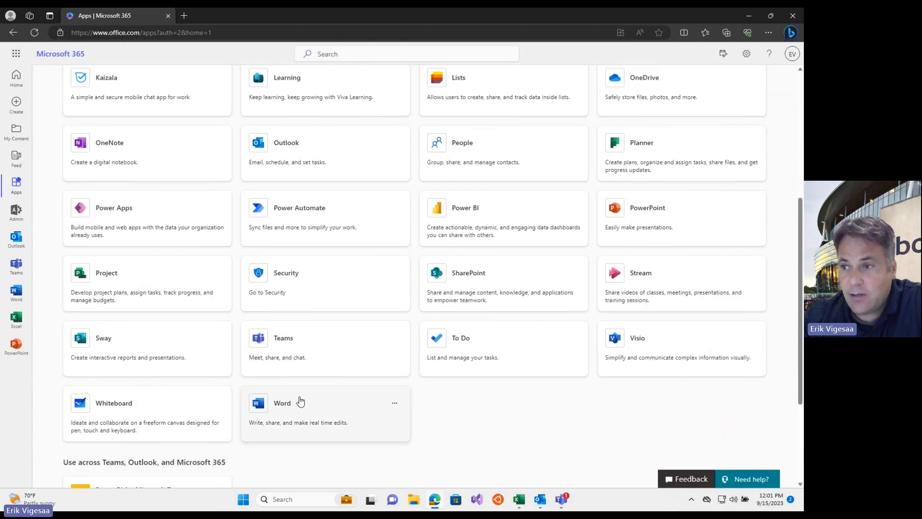
{"action": "scroll", "coordinate": [298, 406], "scroll_direction": "up", "scroll_amount": 5}
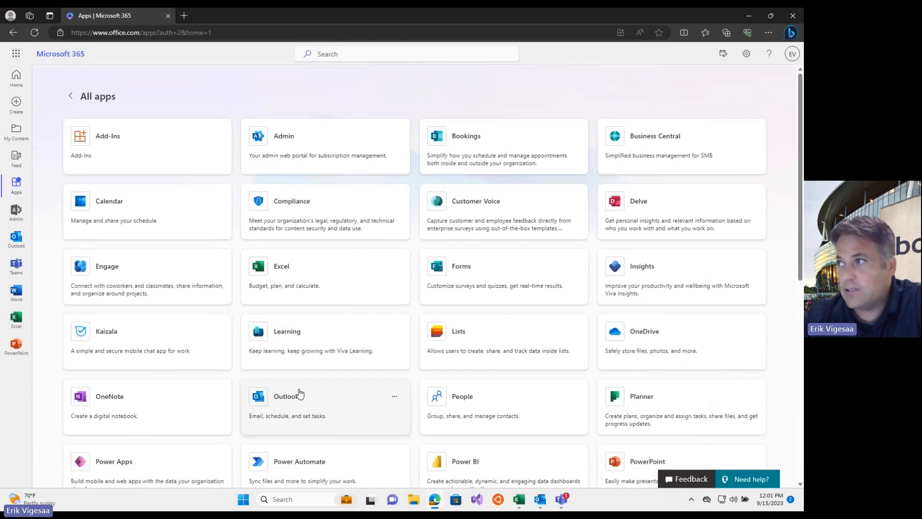
Step: Open Business Central in the Production environment and dismiss the get-started banner on the home page
{"action": "left_click", "coordinate": [666, 139]}
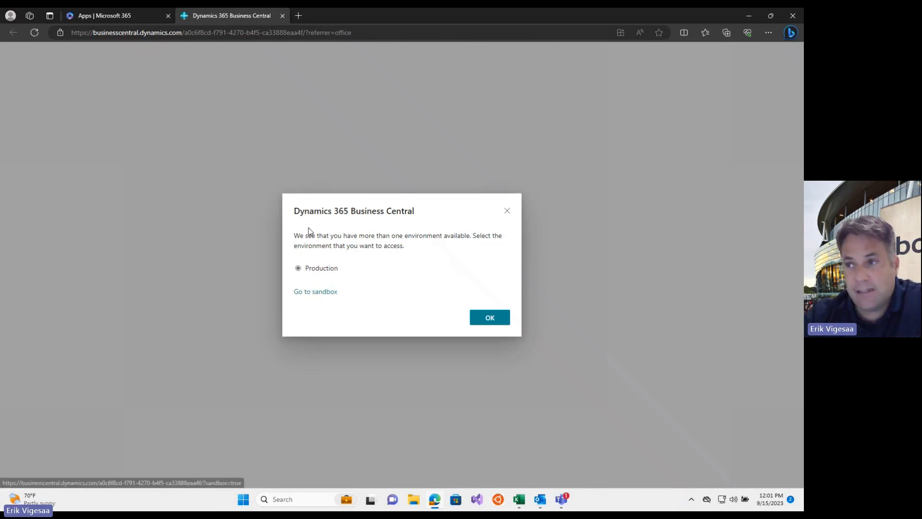
{"action": "left_click", "coordinate": [485, 317]}
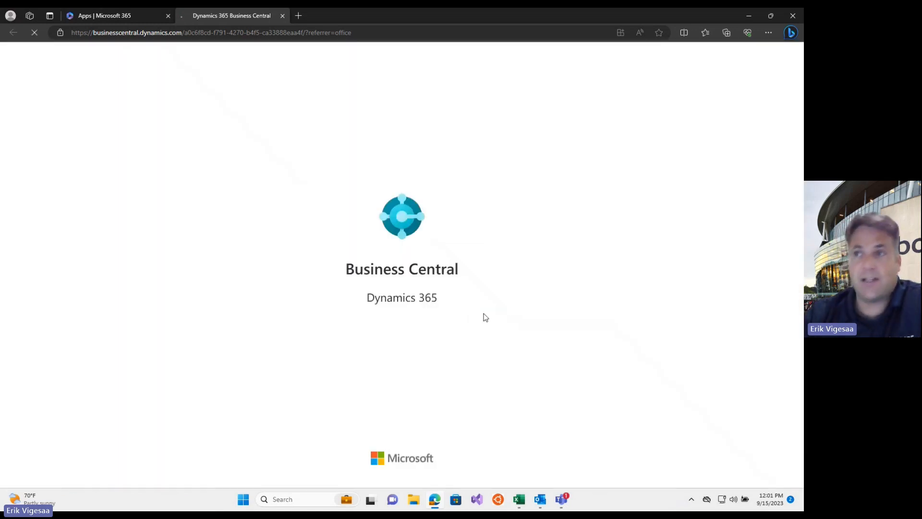
{"action": "left_click", "coordinate": [169, 16]}
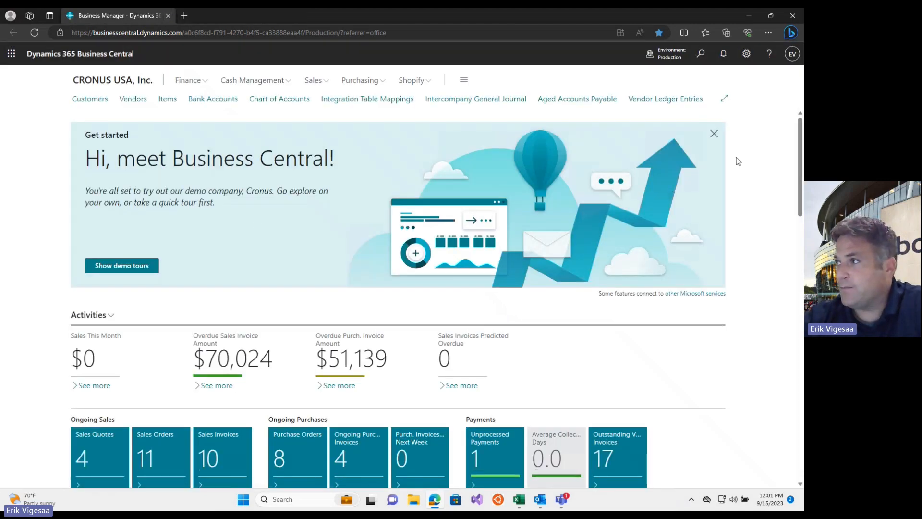
{"action": "left_click", "coordinate": [715, 136]}
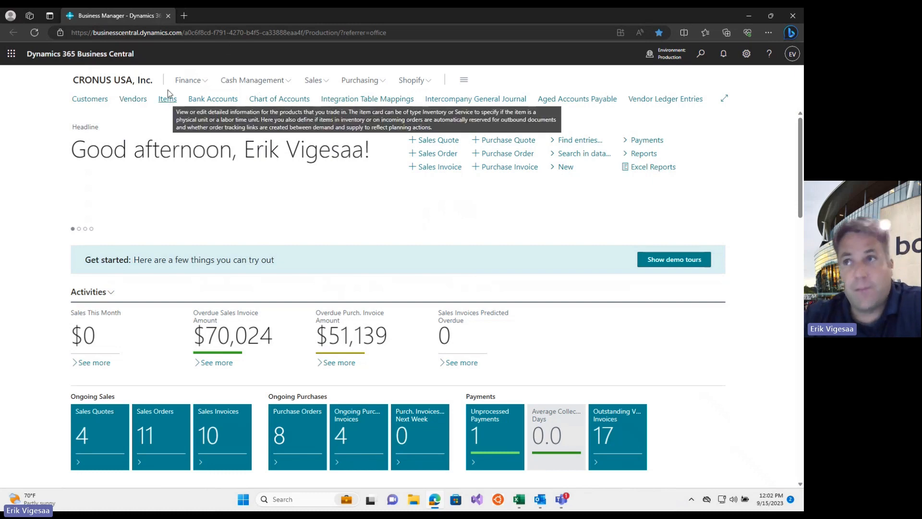
Step: Look through the pages offered under Finance, Cash Management, Sales and Purchasing
{"action": "left_click", "coordinate": [182, 81]}
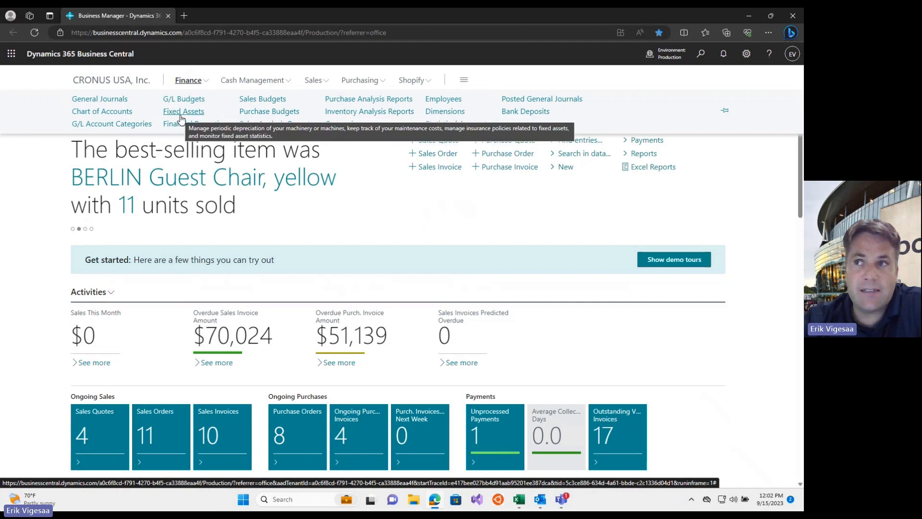
{"action": "left_click", "coordinate": [253, 83]}
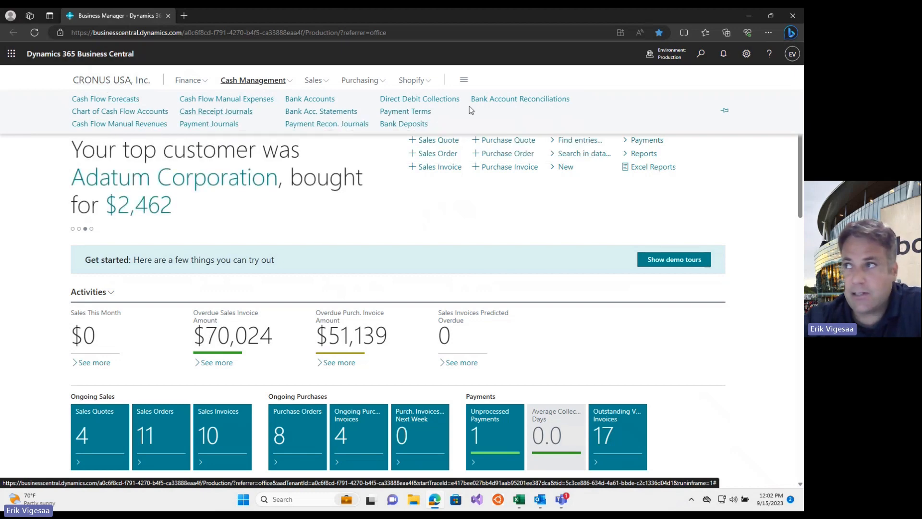
{"action": "left_click", "coordinate": [314, 80]}
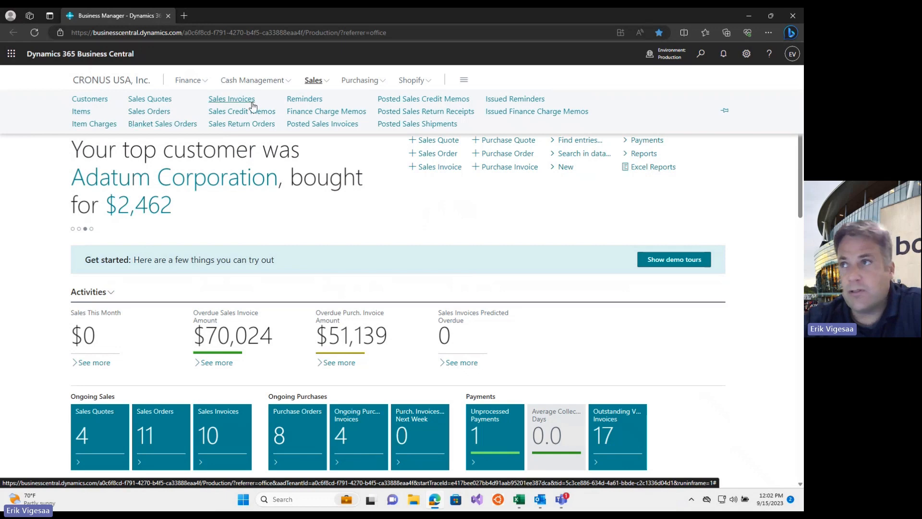
{"action": "left_click", "coordinate": [353, 82]}
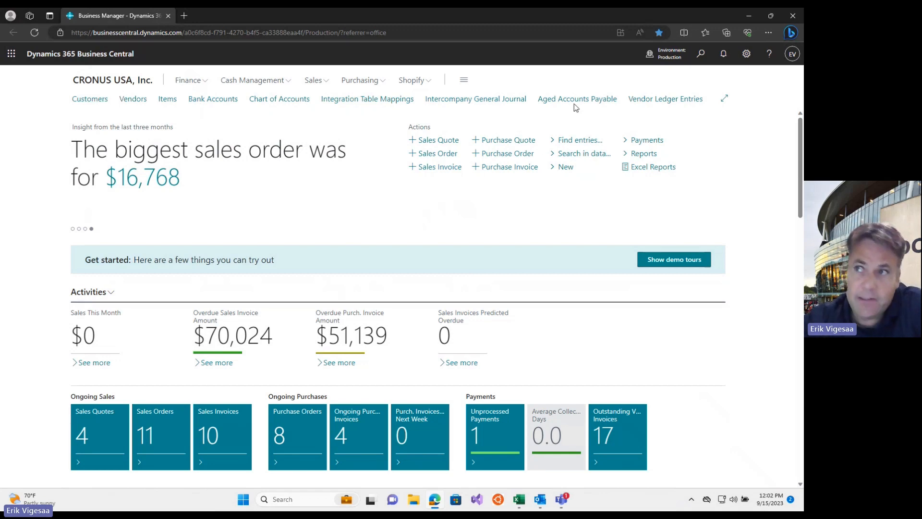
Step: Open the vendor list and search it for "boy"
{"action": "left_click", "coordinate": [136, 101]}
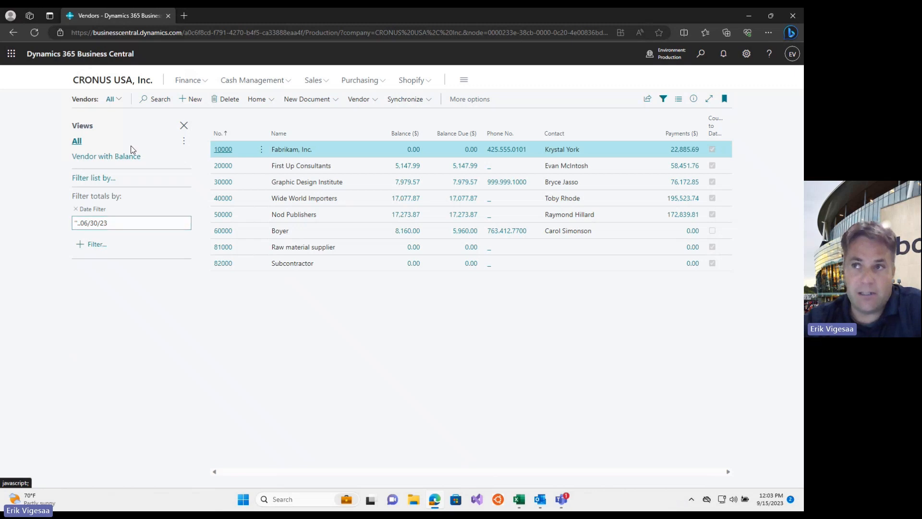
{"action": "left_click", "coordinate": [158, 101]}
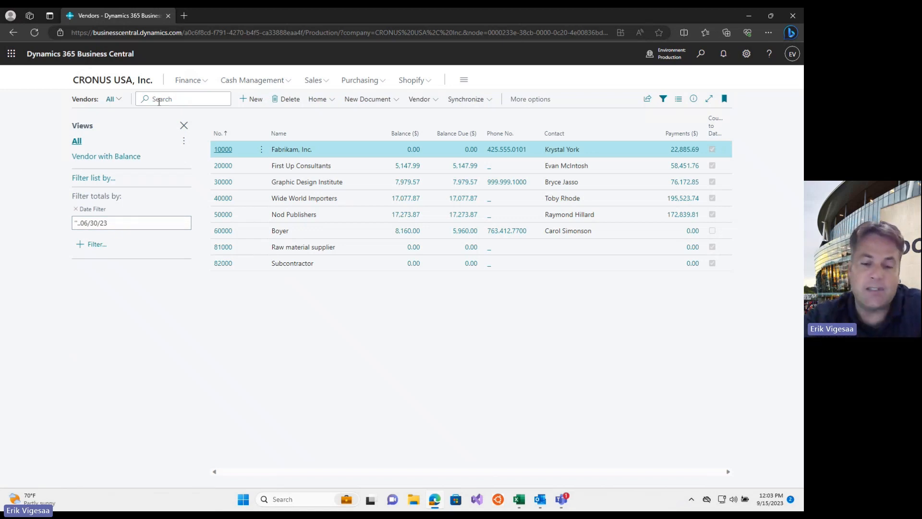
{"action": "type", "text": "boy"}
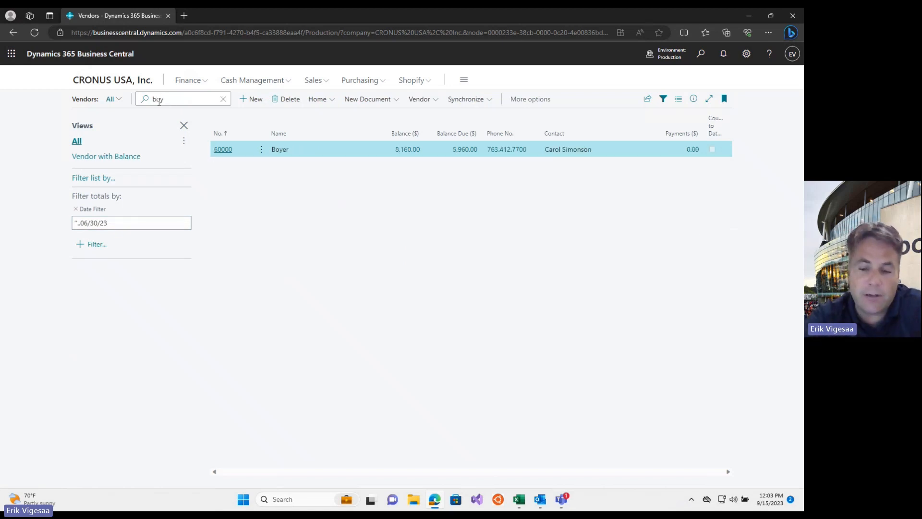
Step: Search the vendor list by part of a contact's first name, and clear the search
{"action": "key", "text": "BackSpace"}
{"action": "key", "text": "BackSpace"}
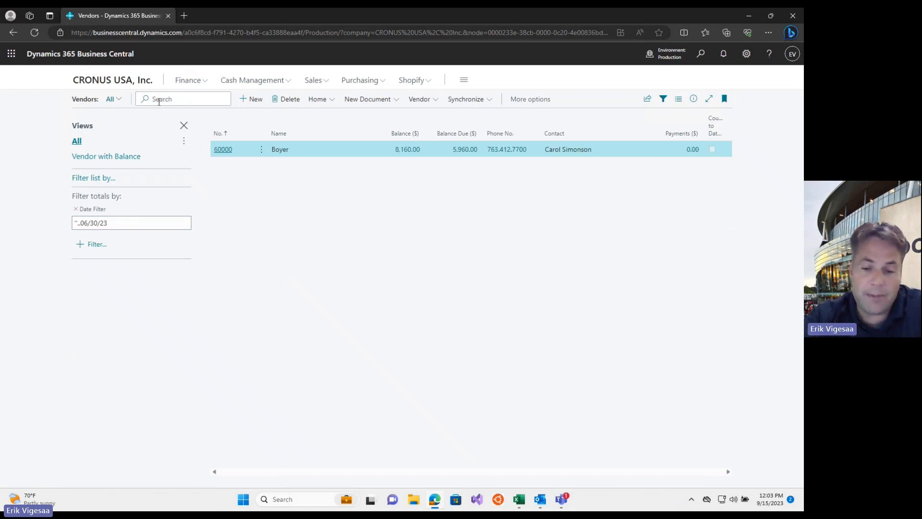
{"action": "type", "text": "tob"}
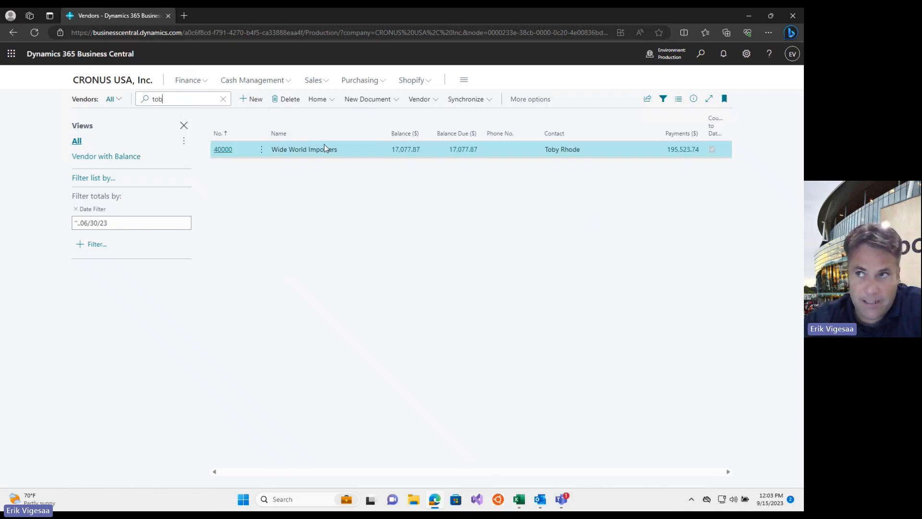
{"action": "left_click", "coordinate": [222, 99]}
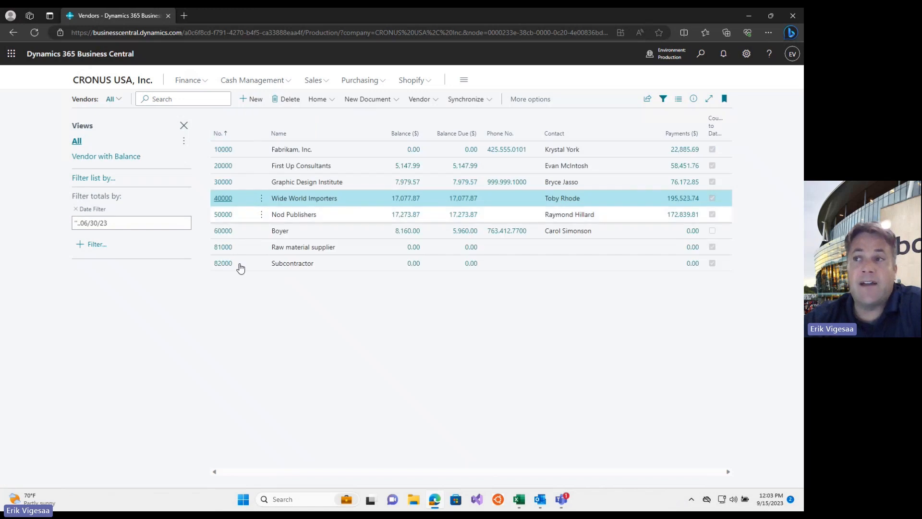
Step: Begin adding a filter to the vendor list and look through the fields it can be filtered by
{"action": "left_click", "coordinate": [94, 179]}
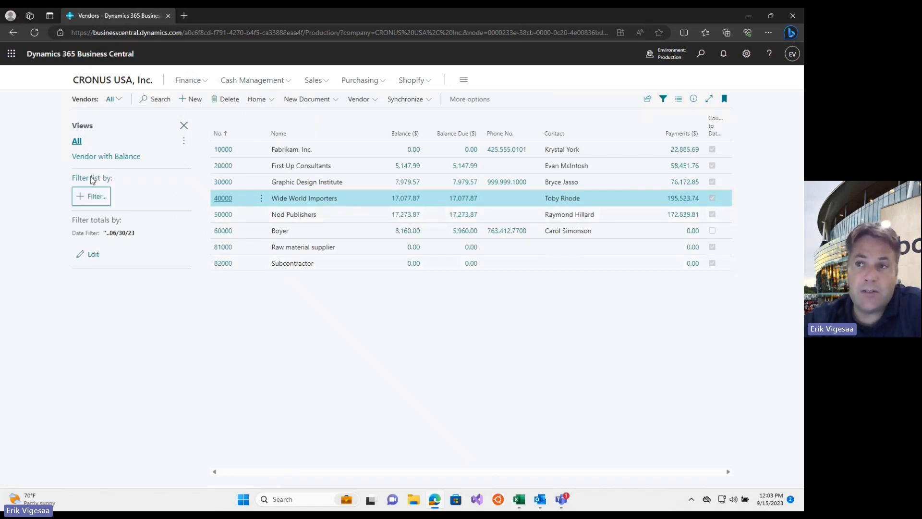
{"action": "left_click", "coordinate": [90, 198]}
{"action": "scroll", "coordinate": [113, 266], "scroll_direction": "down", "scroll_amount": 4}
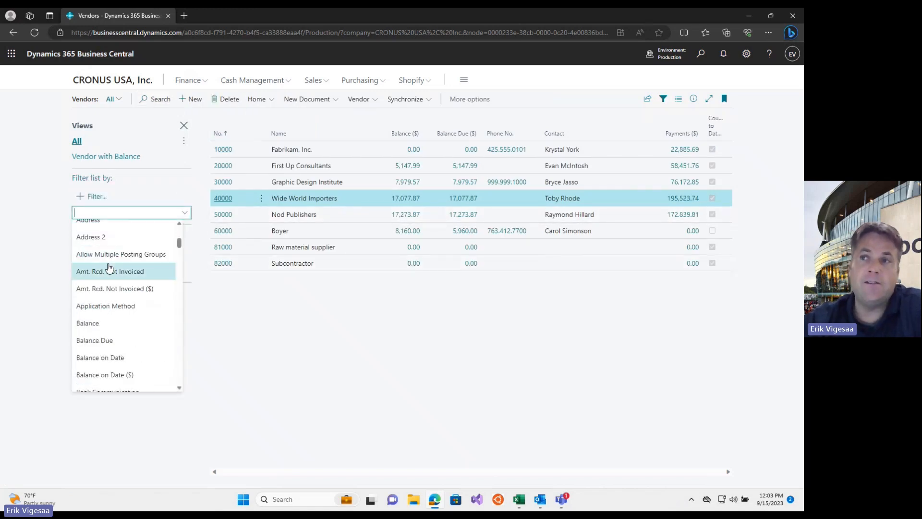
{"action": "scroll", "coordinate": [96, 259], "scroll_direction": "up", "scroll_amount": 4}
{"action": "left_click", "coordinate": [40, 209]}
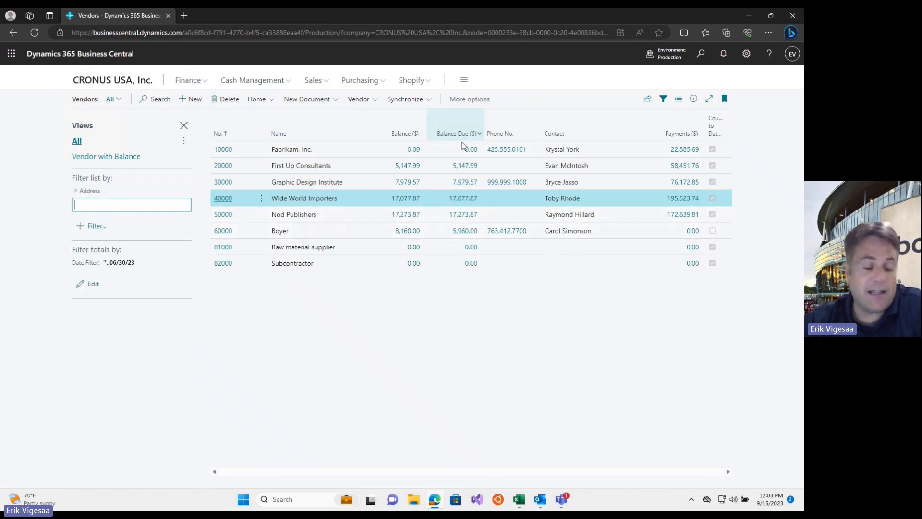
Step: Switch the vendor list to the Vendor with Balance view and sort it by Balance ($) in descending order
{"action": "left_click", "coordinate": [110, 159]}
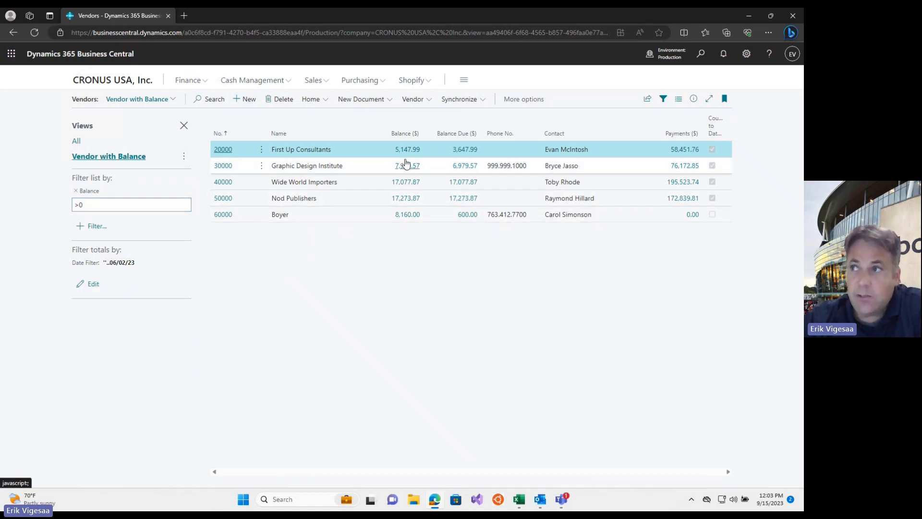
{"action": "left_click", "coordinate": [422, 133]}
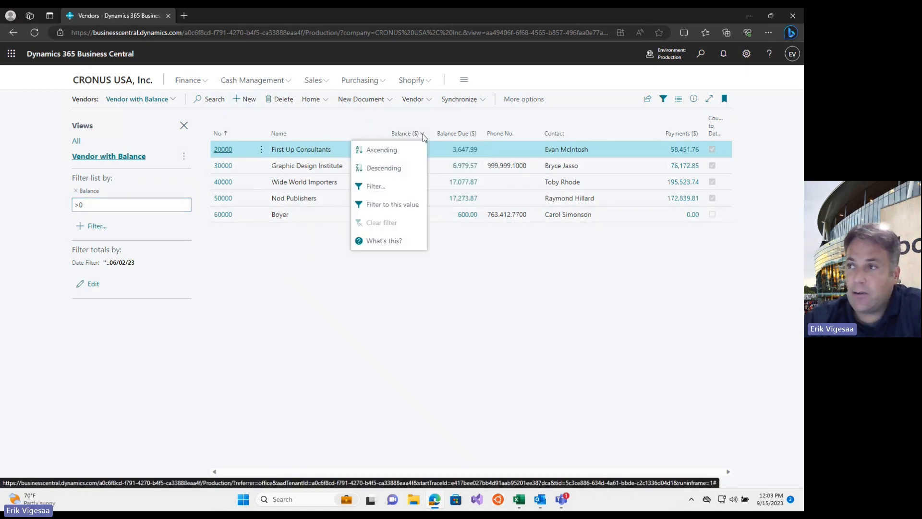
{"action": "left_click", "coordinate": [418, 167]}
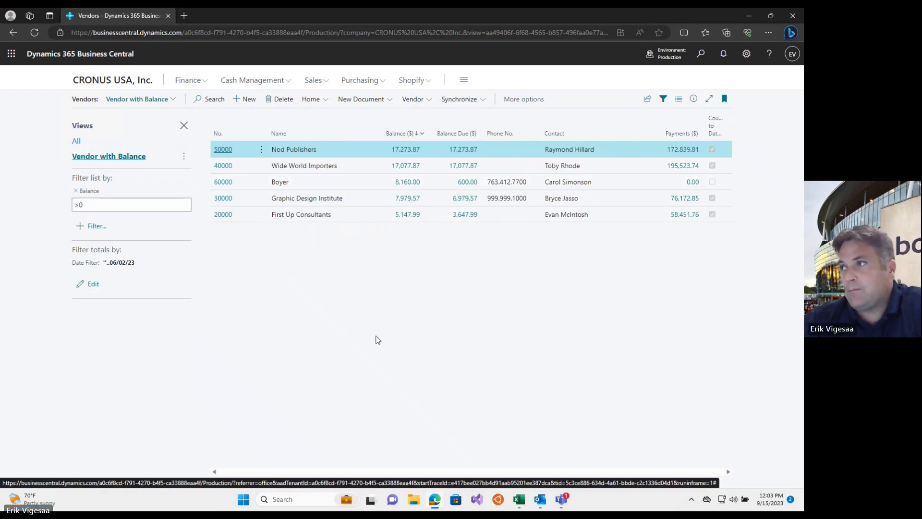
Step: View the ledger entries behind Nod Publishers' balance and return to the vendor list
{"action": "left_click", "coordinate": [410, 149]}
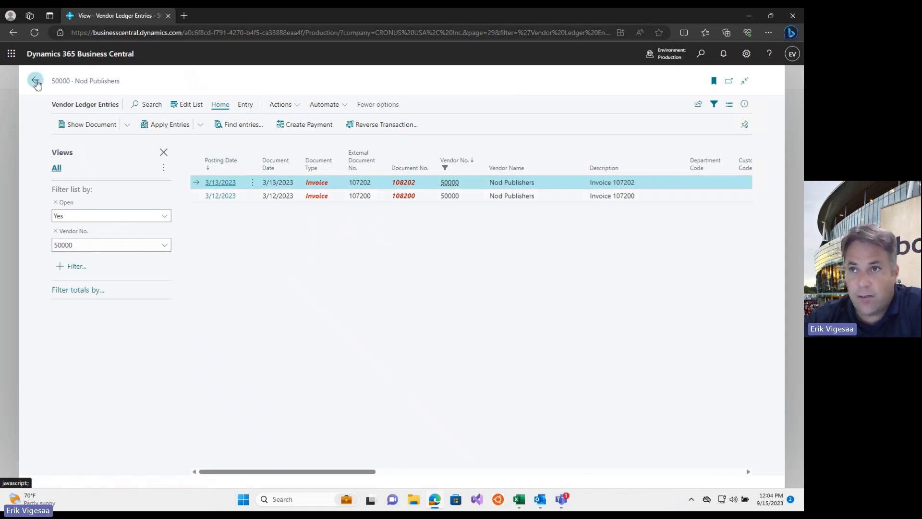
{"action": "left_click", "coordinate": [35, 80]}
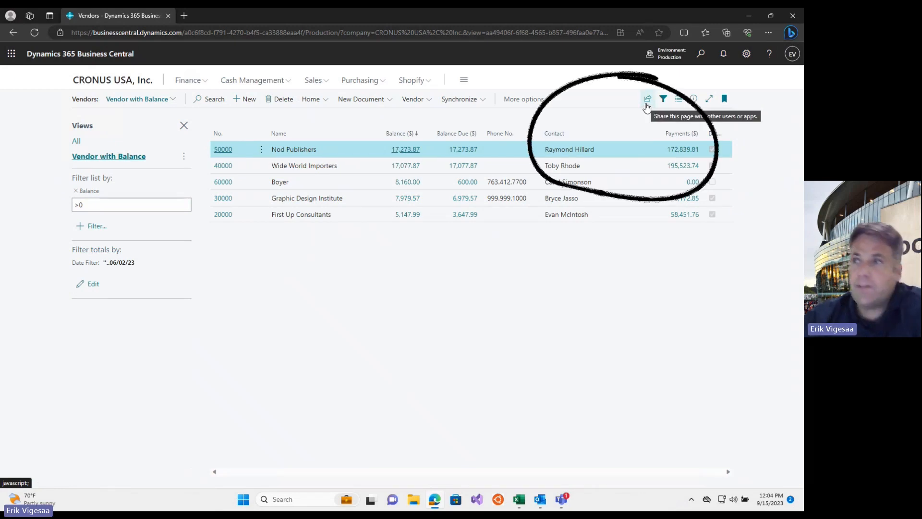
Step: Export the filtered vendor list to Excel, view the downloaded workbook, and return to Business Central
{"action": "left_click", "coordinate": [647, 100]}
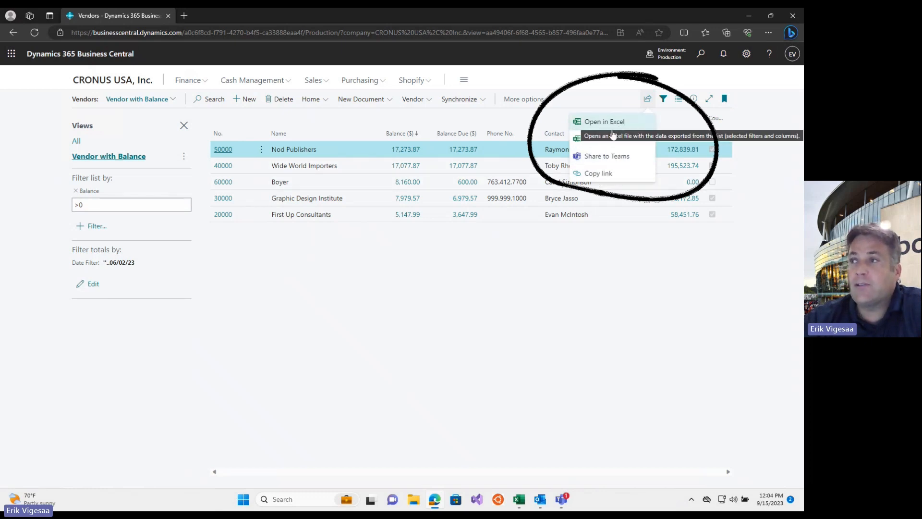
{"action": "left_click", "coordinate": [611, 124]}
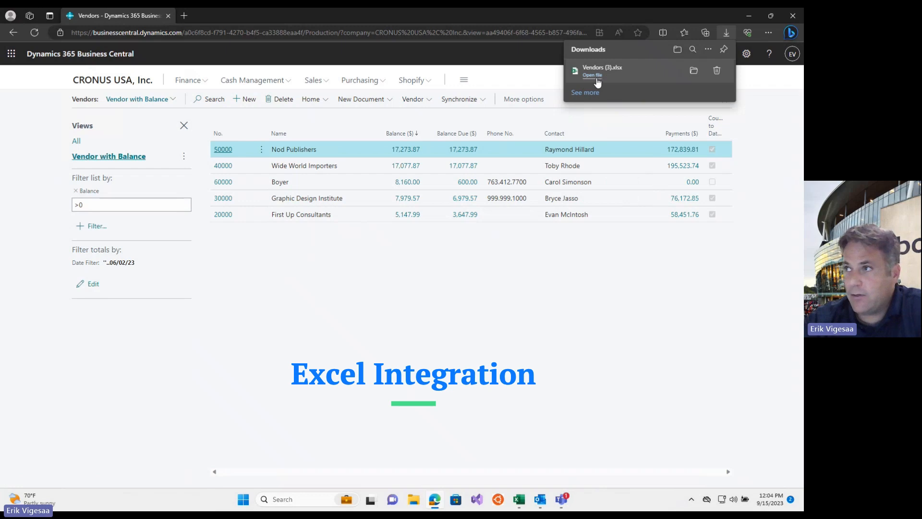
{"action": "left_click", "coordinate": [592, 75]}
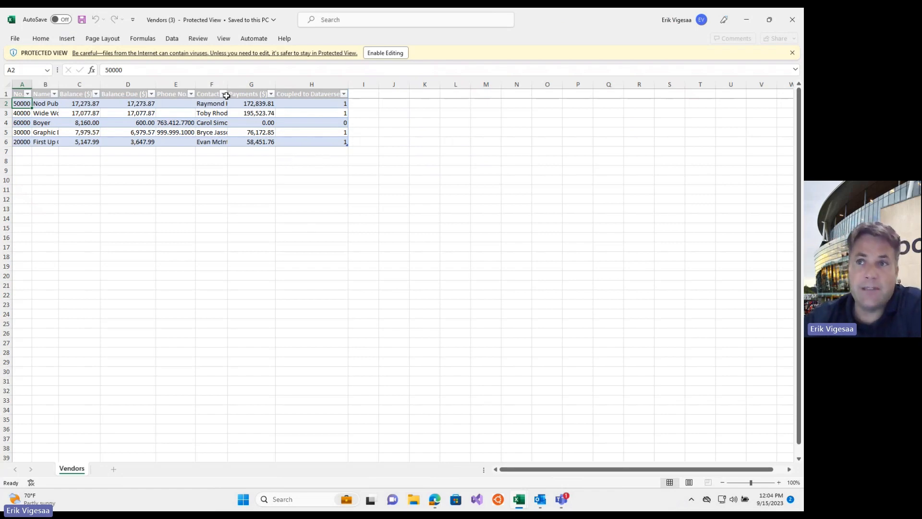
{"action": "left_click", "coordinate": [793, 19]}
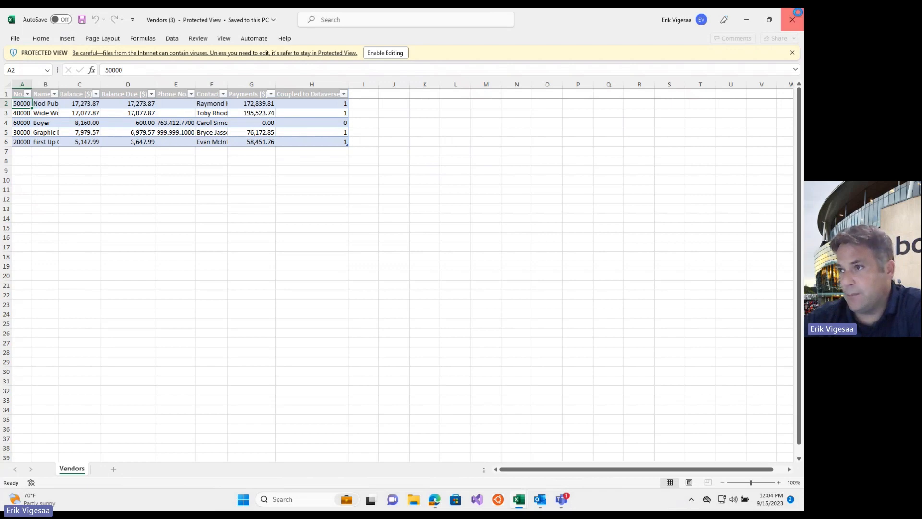
{"action": "left_click", "coordinate": [747, 20]}
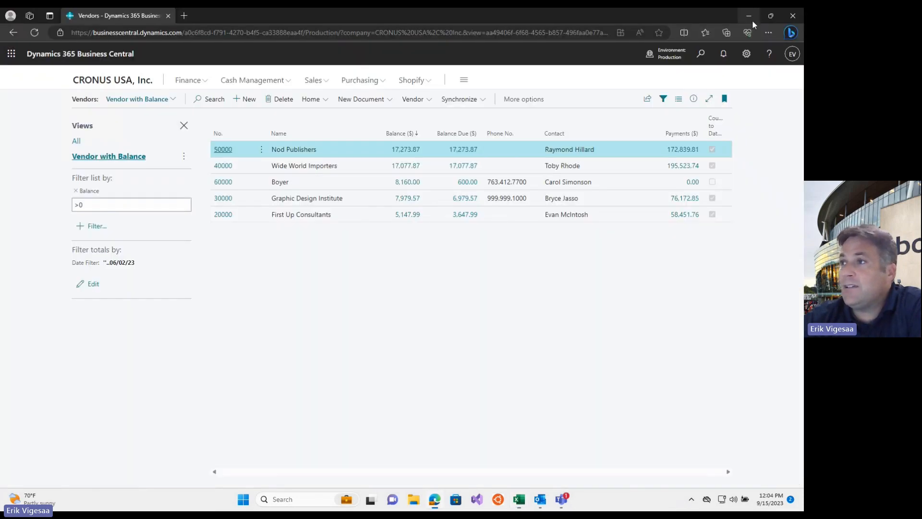
Step: Open the vendor list for editing in Excel, enable editing in the downloaded Vendor Card workbook, and dismiss the invalid filter message
{"action": "left_click", "coordinate": [648, 100]}
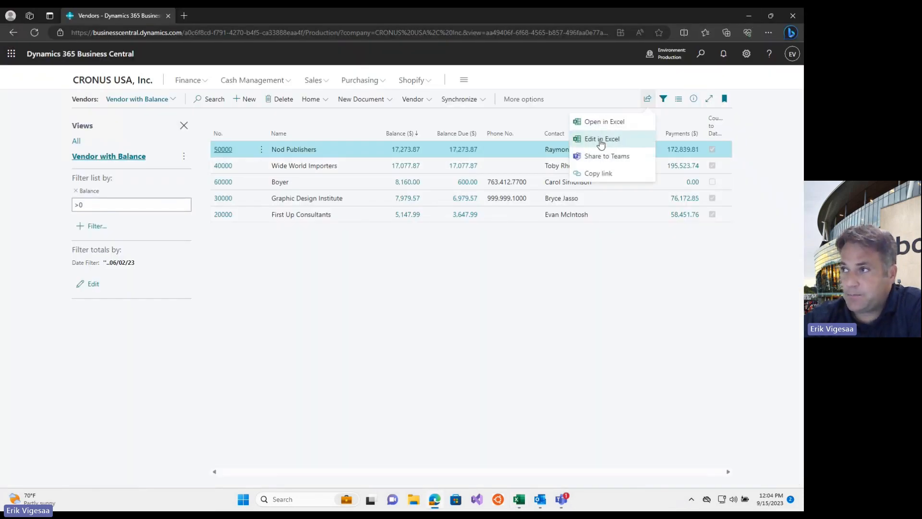
{"action": "left_click", "coordinate": [599, 138]}
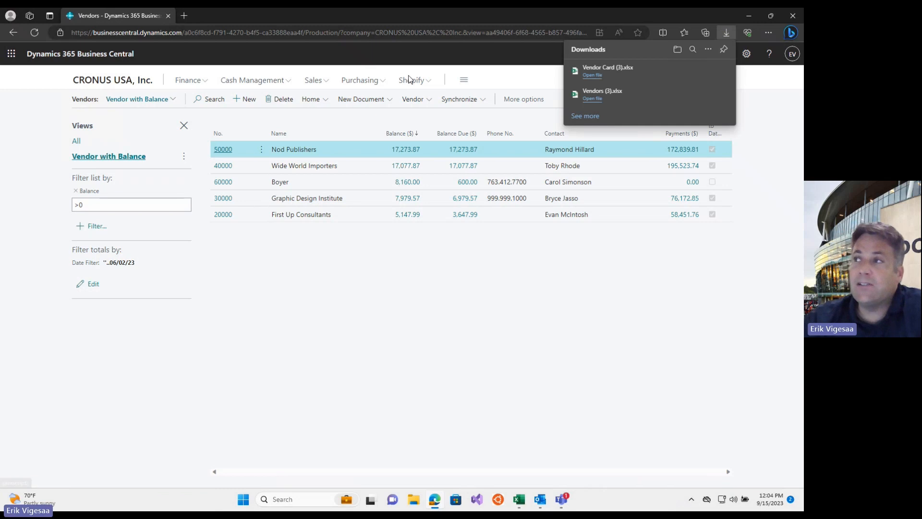
{"action": "left_click", "coordinate": [596, 77]}
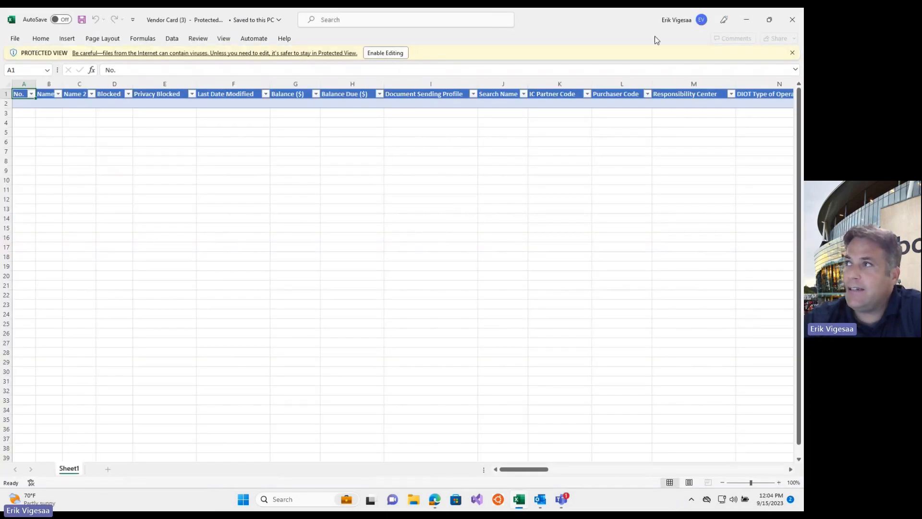
{"action": "left_click", "coordinate": [667, 24]}
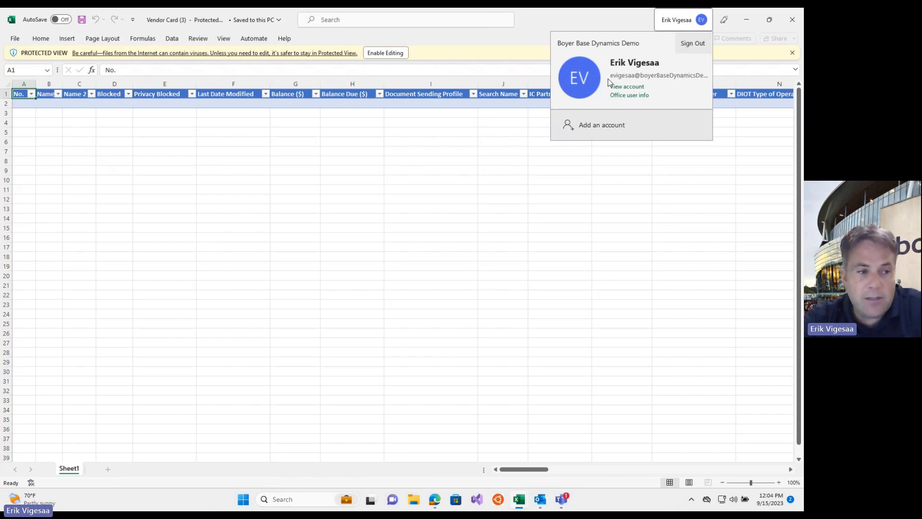
{"action": "left_click", "coordinate": [456, 133]}
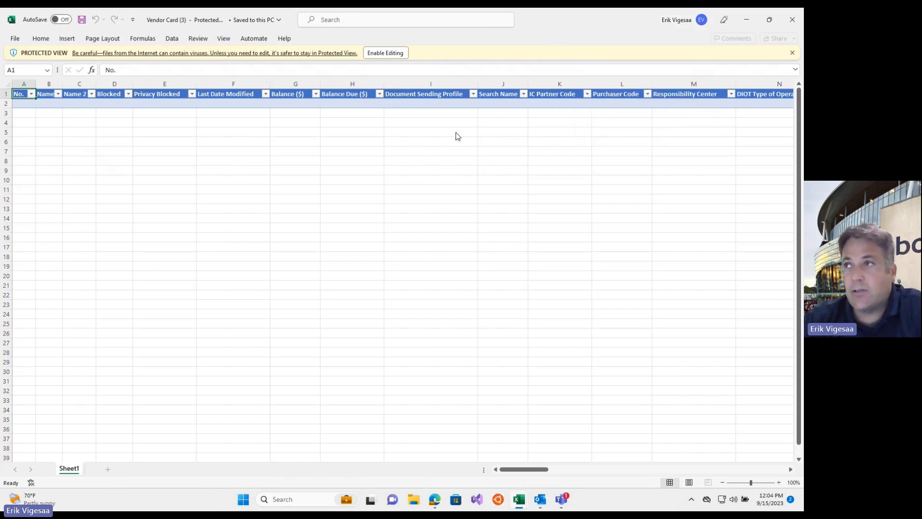
{"action": "left_click", "coordinate": [399, 53]}
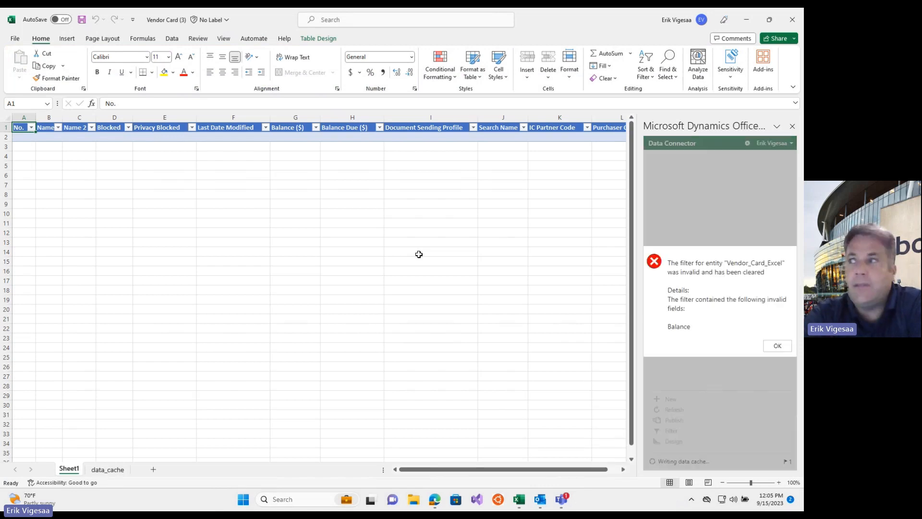
{"action": "left_click", "coordinate": [779, 349]}
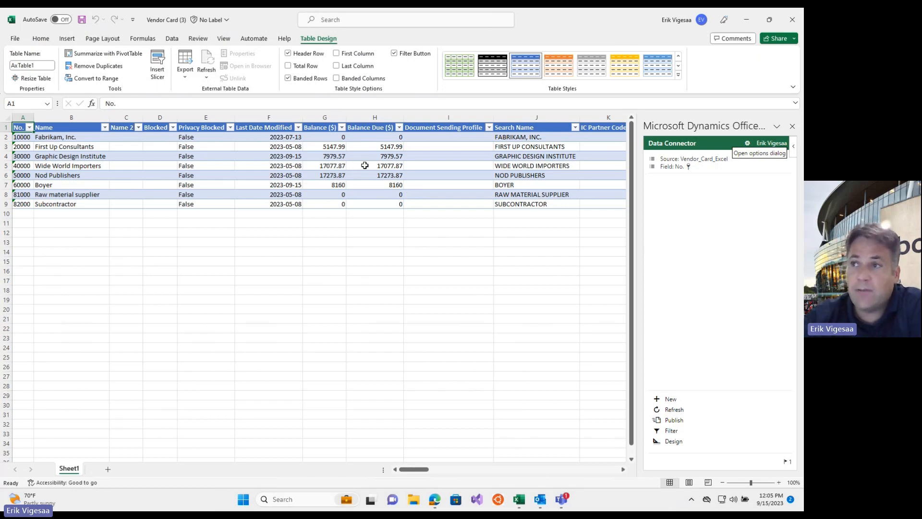
Step: Examine the Data Connector's field details for the Balance ($) and Search Name columns
{"action": "left_click", "coordinate": [337, 167]}
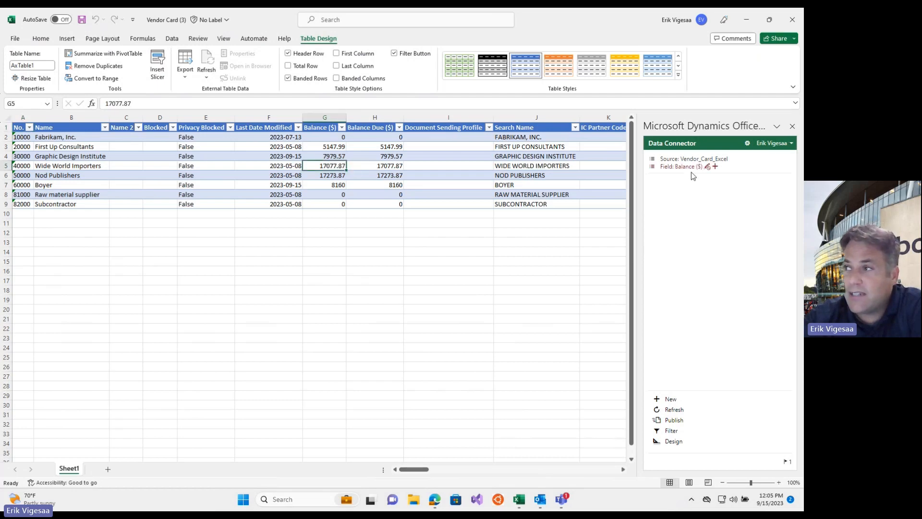
{"action": "mouse_move", "coordinate": [691, 172]}
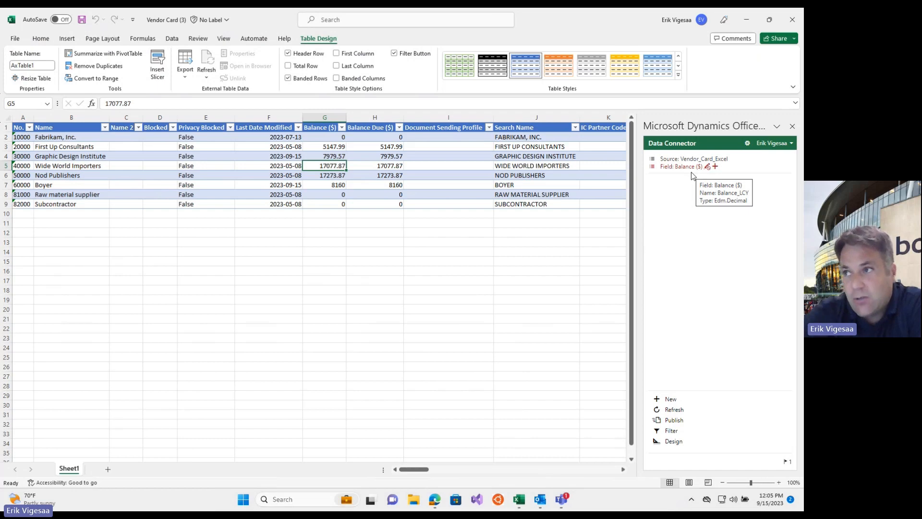
{"action": "left_click", "coordinate": [557, 166]}
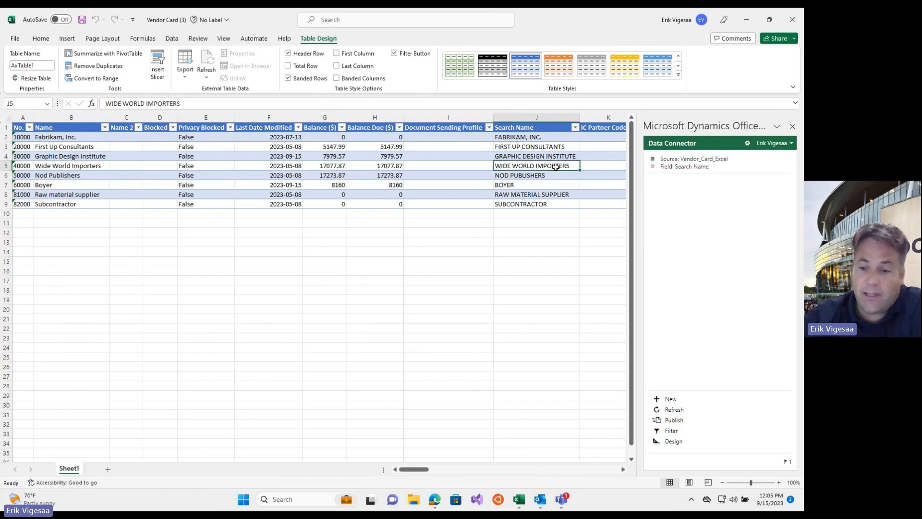
Step: Replace the last four digits of the phone number in Boyer's vendor row
{"action": "key", "text": "Right"}
{"action": "key", "text": "Right"}
{"action": "key", "text": "Right"}
{"action": "key", "text": "Right"}
{"action": "key", "text": "Right"}
{"action": "key", "text": "Right"}
{"action": "key", "text": "Right"}
{"action": "key", "text": "Right"}
{"action": "key", "text": "Right"}
{"action": "key", "text": "Right"}
{"action": "key", "text": "Right"}
{"action": "key", "text": "Right"}
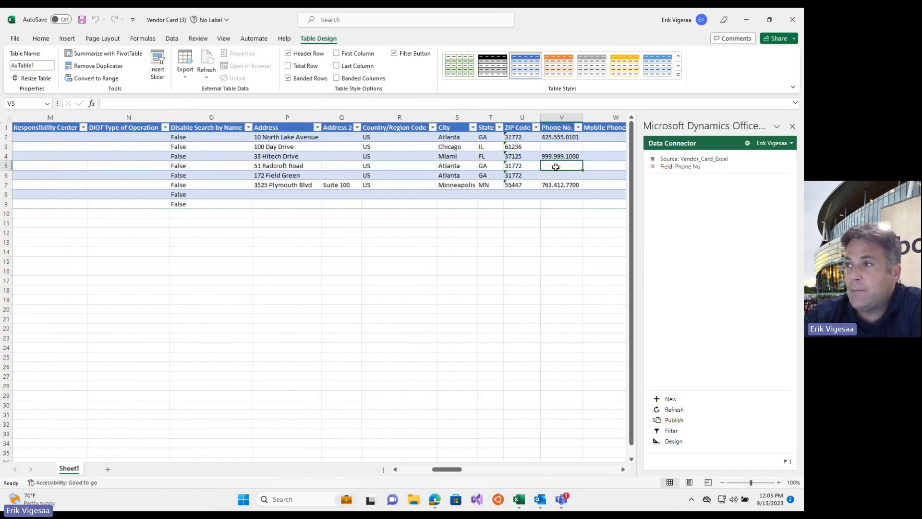
{"action": "key", "text": "Right"}
{"action": "key", "text": "Down"}
{"action": "key", "text": "Down"}
{"action": "key", "text": "Left"}
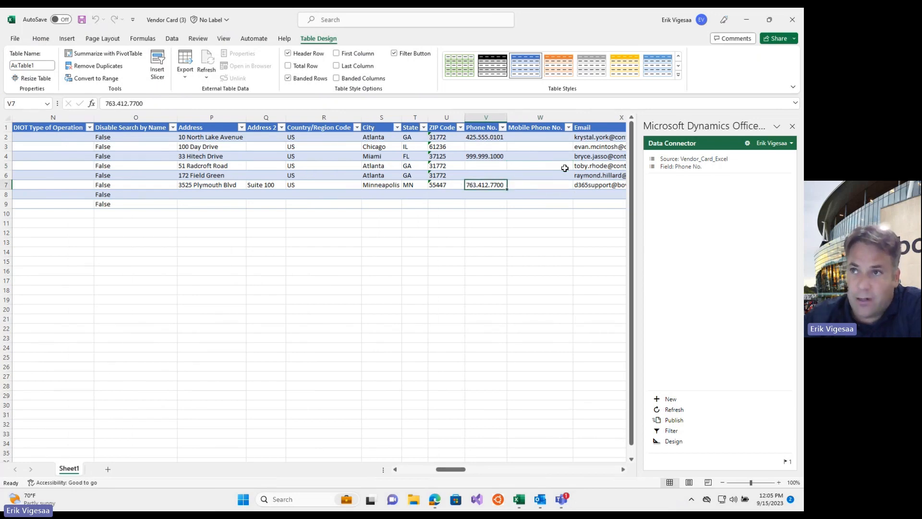
{"action": "double_click", "coordinate": [144, 102]}
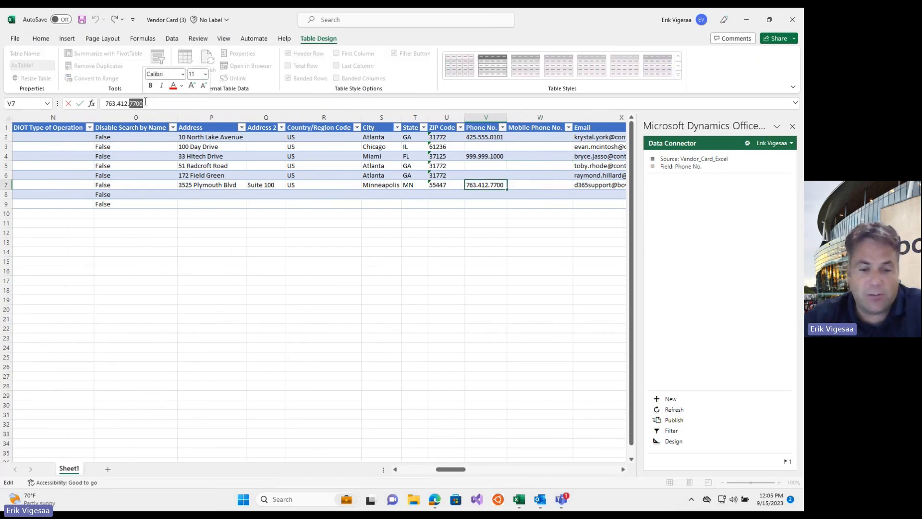
{"action": "type", "text": "4300"}
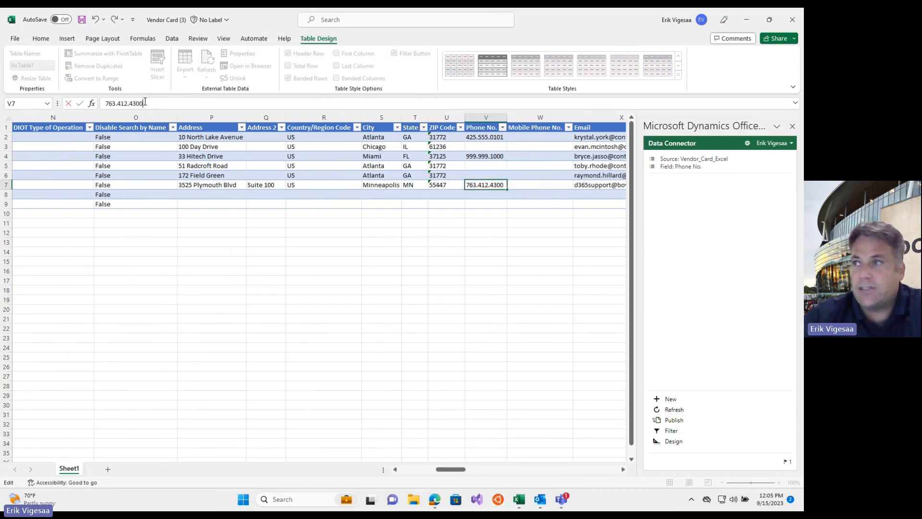
{"action": "left_click", "coordinate": [475, 173]}
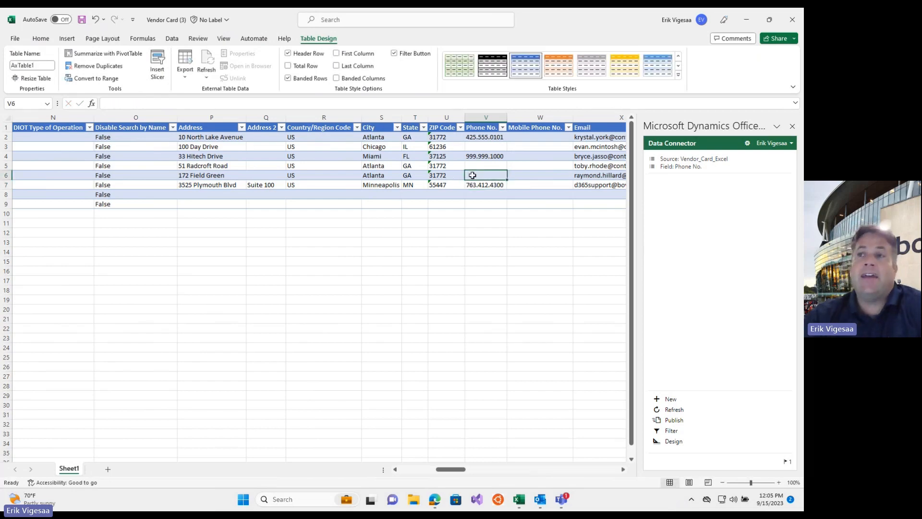
Step: Look over the Address and Email columns and publish the vendor changes to Business Central
{"action": "left_click", "coordinate": [210, 152]}
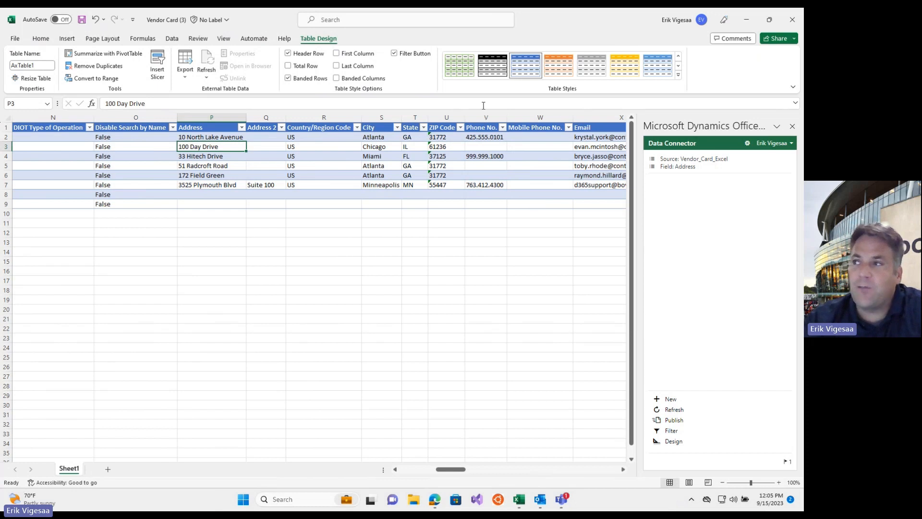
{"action": "left_click", "coordinate": [601, 136]}
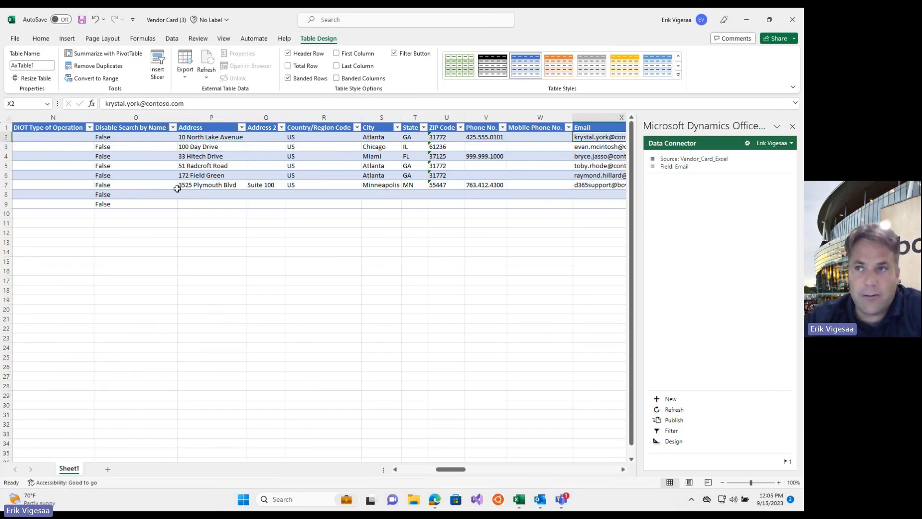
{"action": "left_click", "coordinate": [233, 165]}
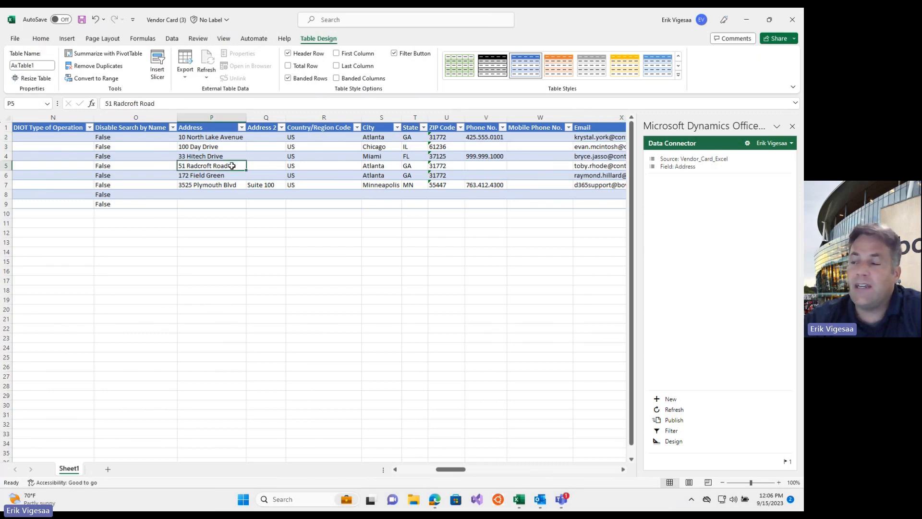
{"action": "left_click", "coordinate": [673, 421]}
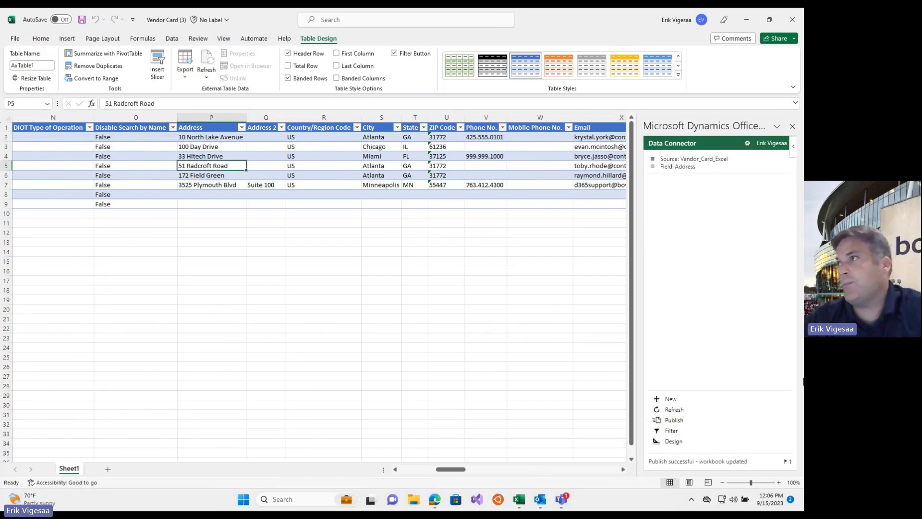
Step: Close the Vendor Card workbook without saving, then return to Business Central and refresh the vendor list
{"action": "left_click", "coordinate": [794, 28]}
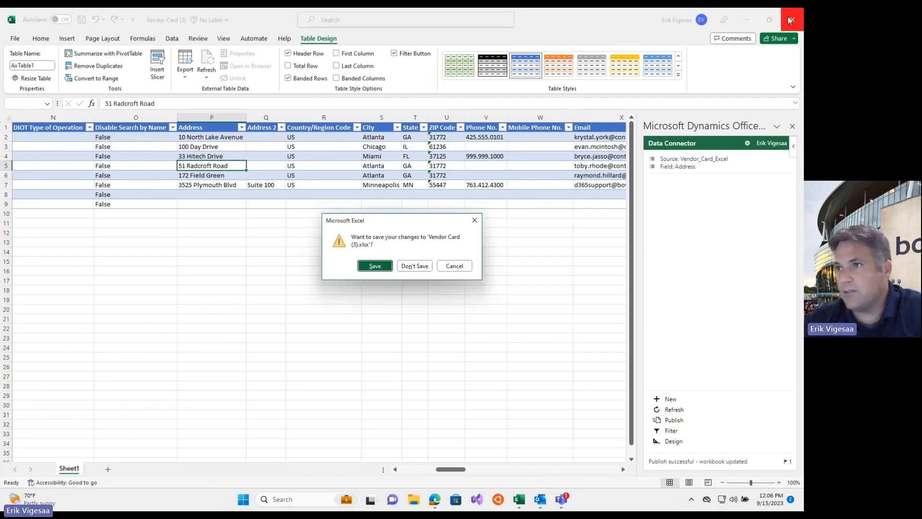
{"action": "left_click", "coordinate": [423, 270]}
{"action": "left_click", "coordinate": [748, 22]}
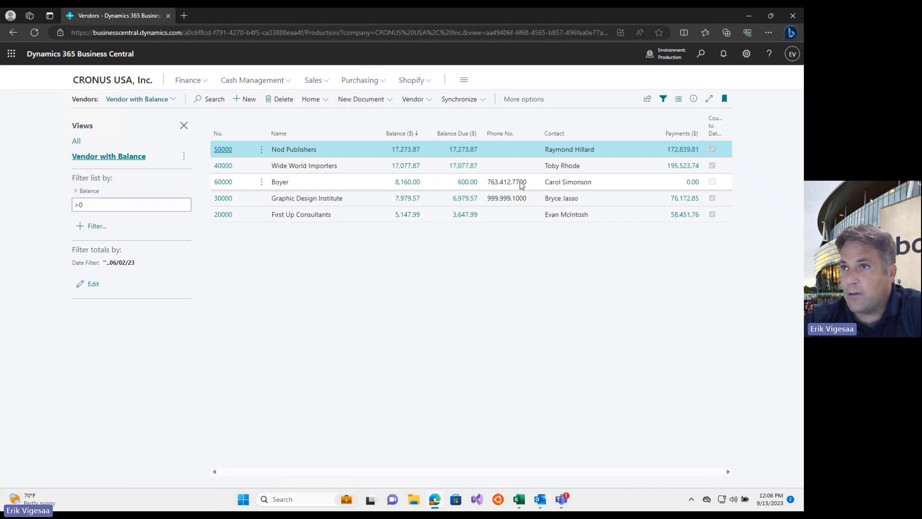
{"action": "left_click", "coordinate": [34, 33]}
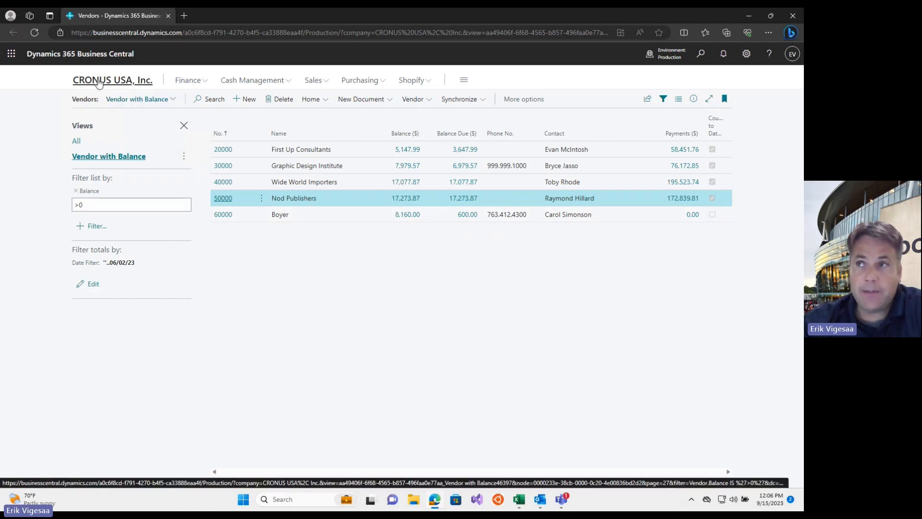
Step: Go to the home page, dismiss the Get started banner, and find entries with the document number filter *29
{"action": "left_click", "coordinate": [98, 82]}
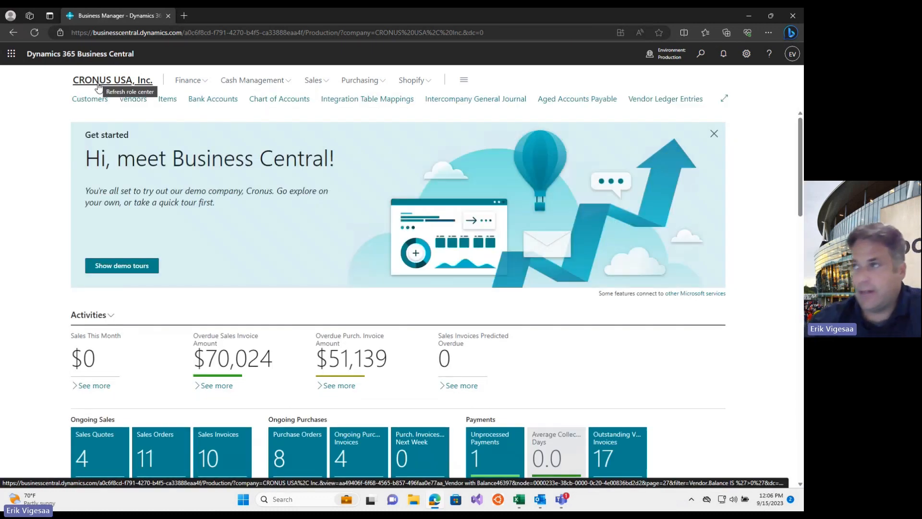
{"action": "left_click", "coordinate": [715, 134]}
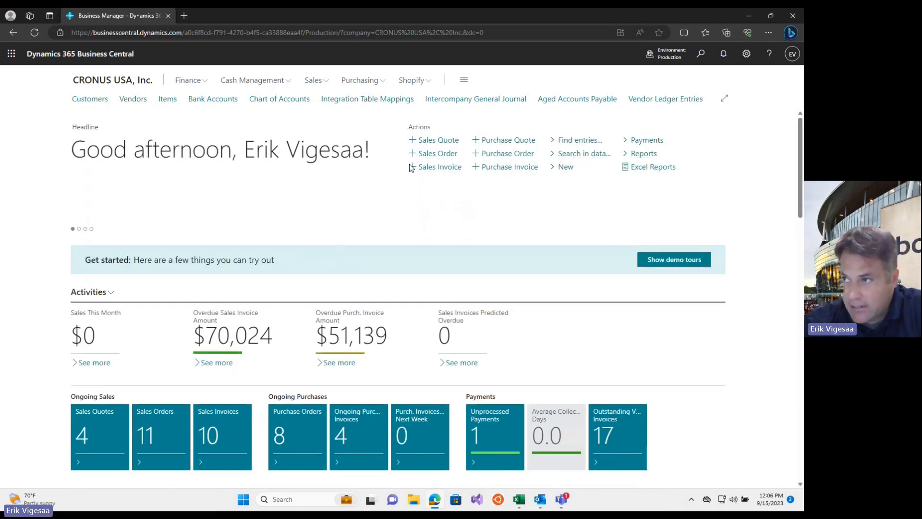
{"action": "left_click", "coordinate": [570, 143]}
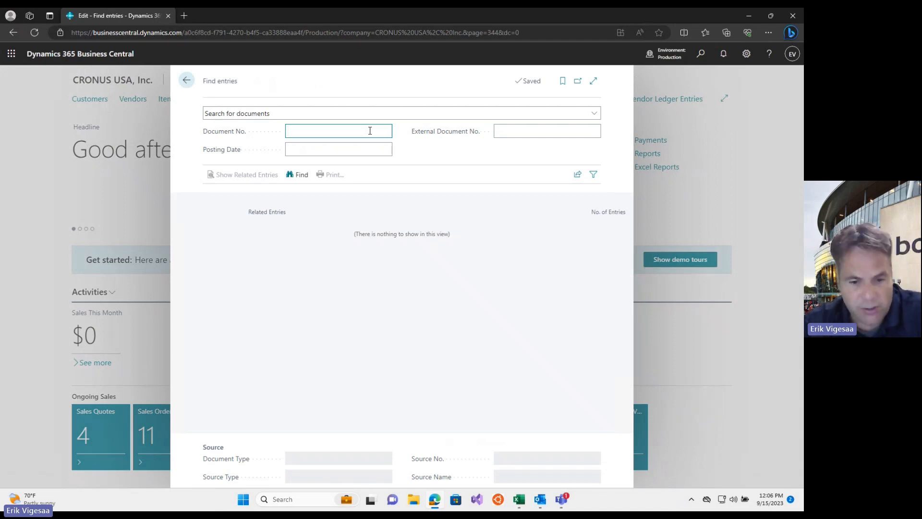
{"action": "type", "text": "29"}
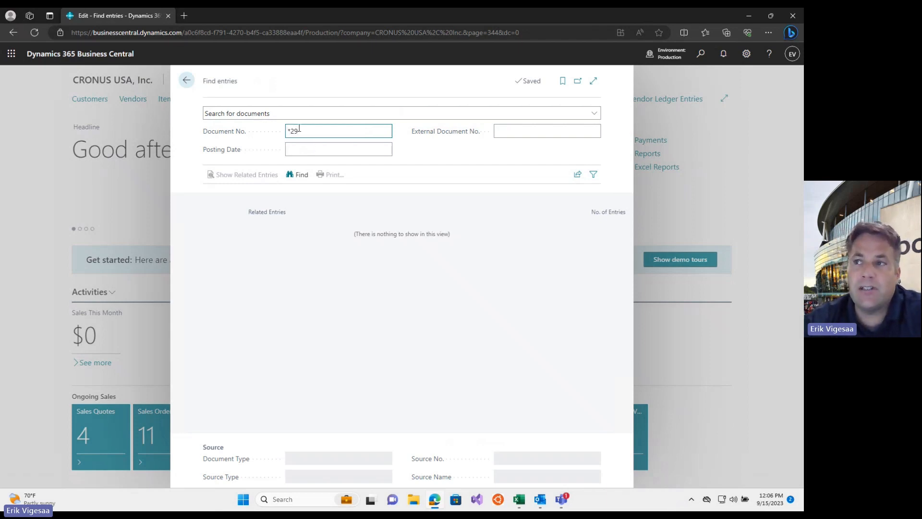
{"action": "left_click", "coordinate": [302, 176]}
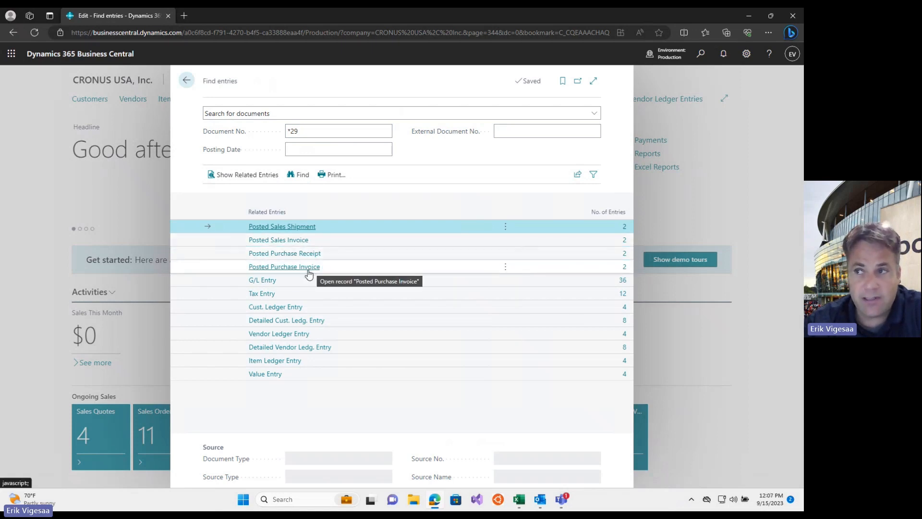
Step: Open the related posted sales invoices and view the sharing options available for the list
{"action": "left_click", "coordinate": [626, 244]}
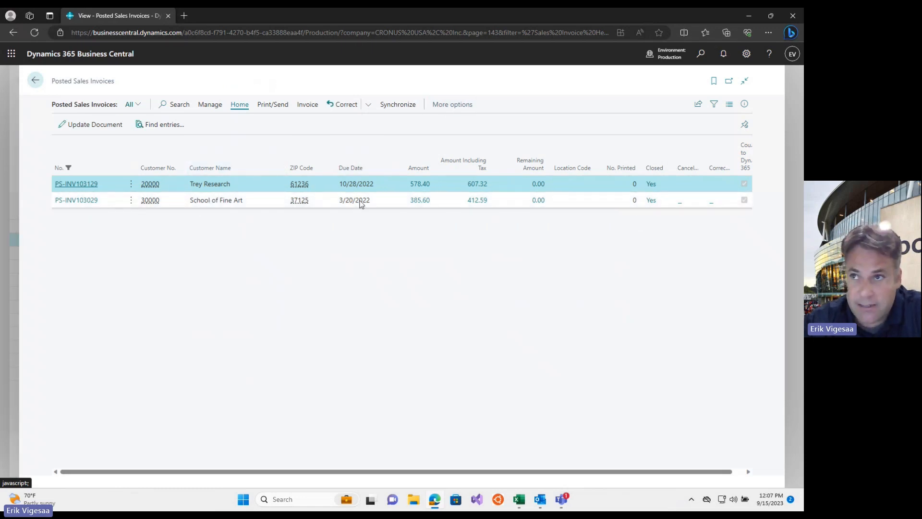
{"action": "left_click", "coordinate": [697, 105]}
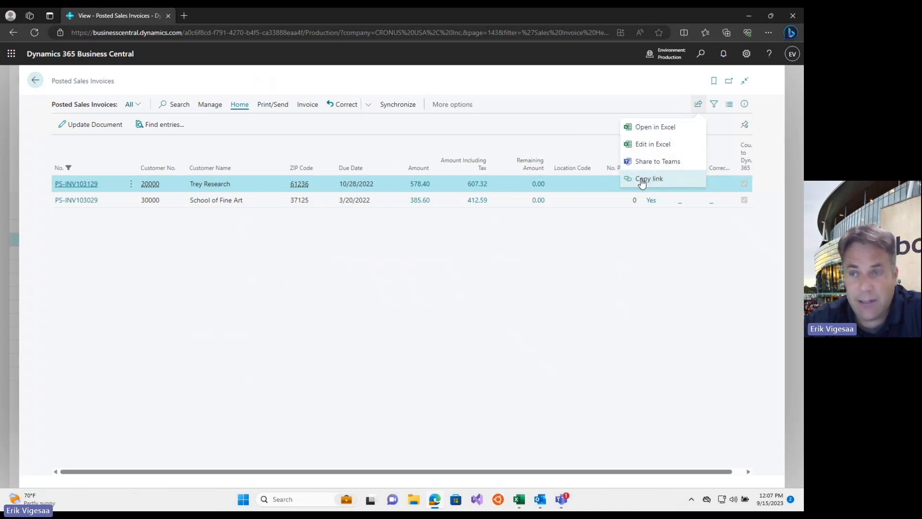
{"action": "left_click", "coordinate": [234, 291]}
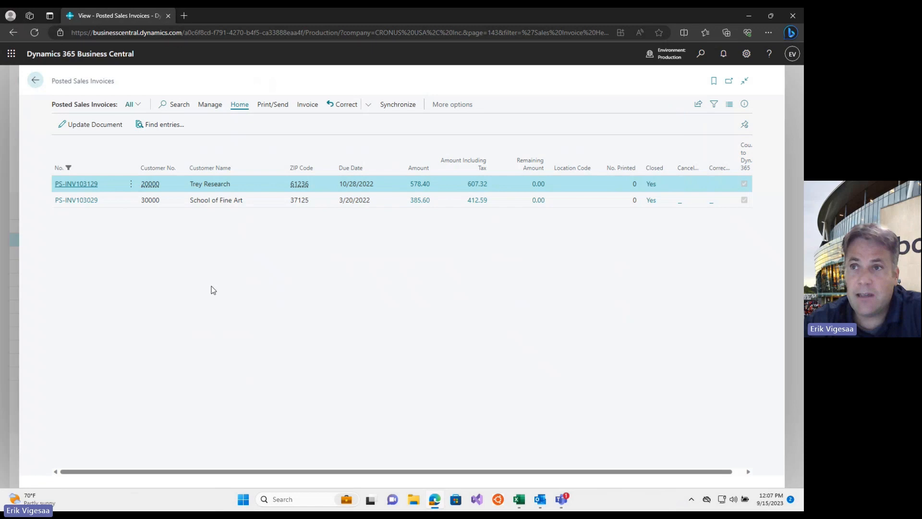
Step: Open Trey Research's posted sales invoice and copy a link to it
{"action": "left_click", "coordinate": [79, 185]}
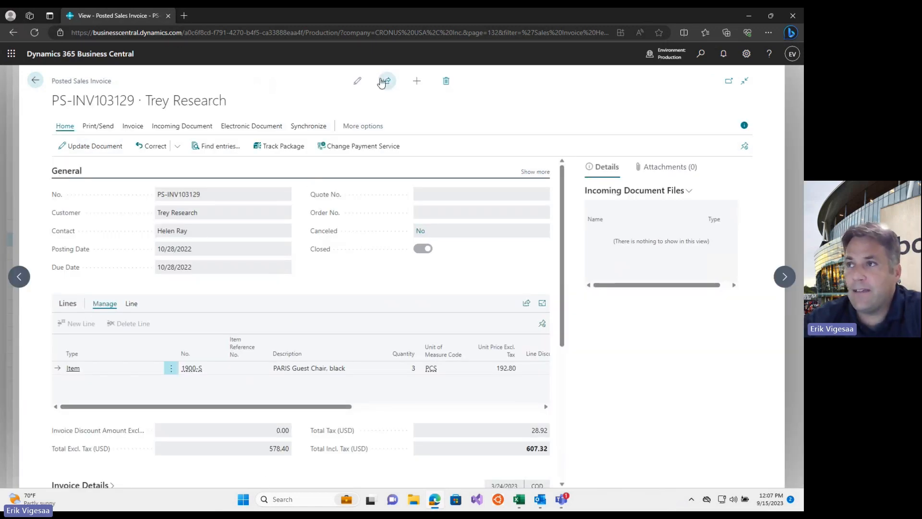
{"action": "left_click", "coordinate": [387, 81]}
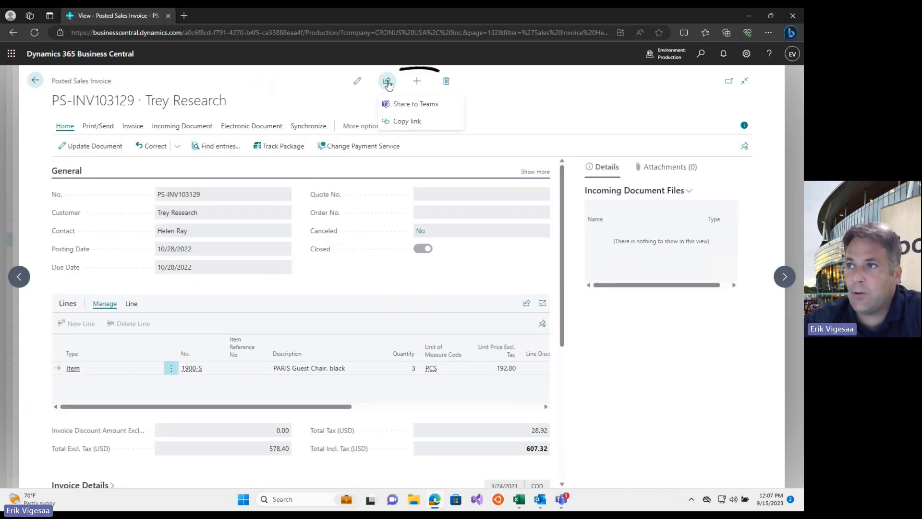
{"action": "left_click", "coordinate": [407, 121]}
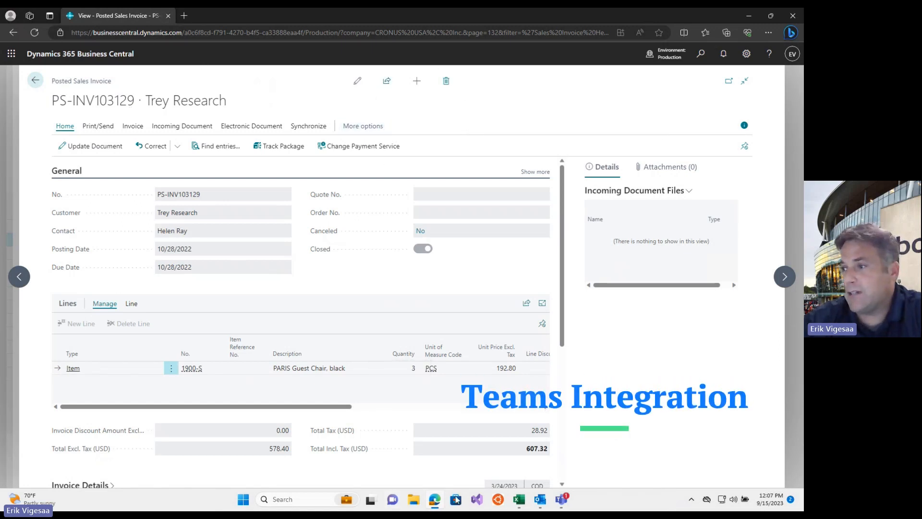
Step: Switch to Microsoft Teams and send the copied Trey Research posted sales invoice link in the colleague's chat
{"action": "left_click", "coordinate": [568, 505]}
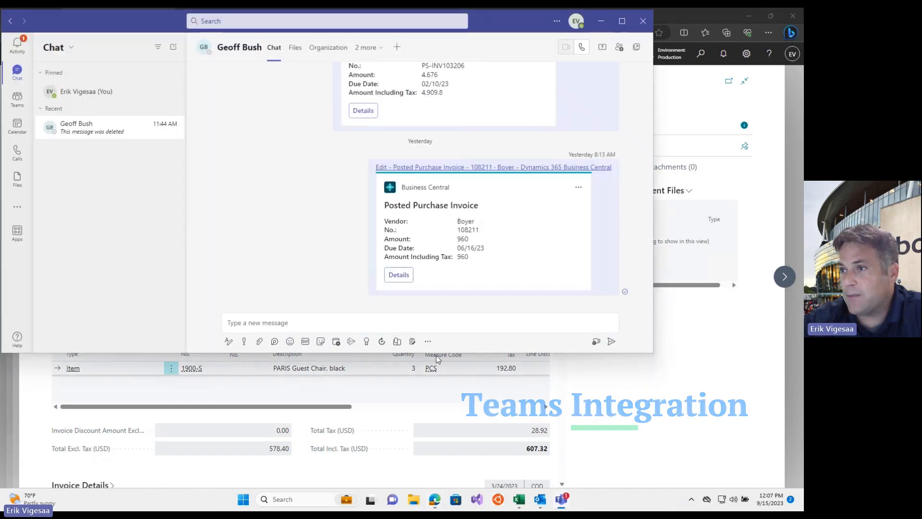
{"action": "left_click", "coordinate": [388, 319]}
{"action": "type", "text": "View - Posted Sales Invoice - PS-INV103129 - Trey Research - Dynamics 365 Business Central"}
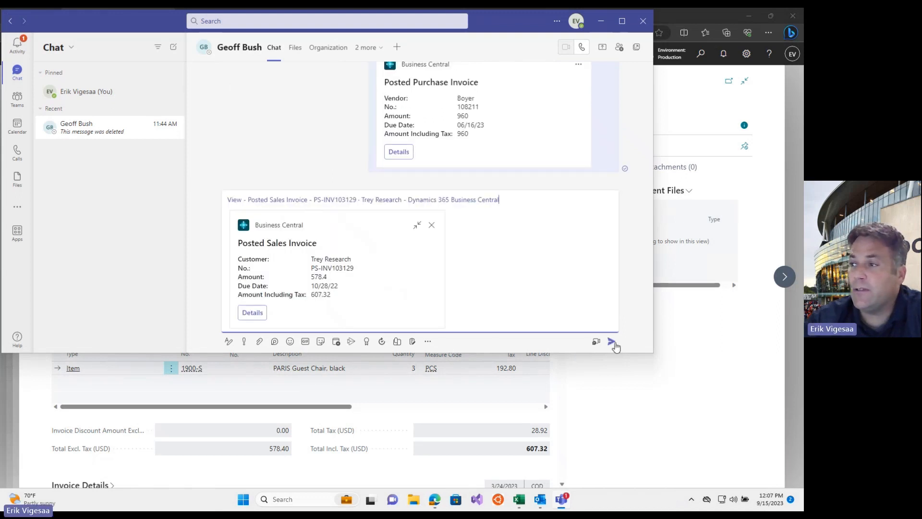
{"action": "left_click", "coordinate": [612, 342]}
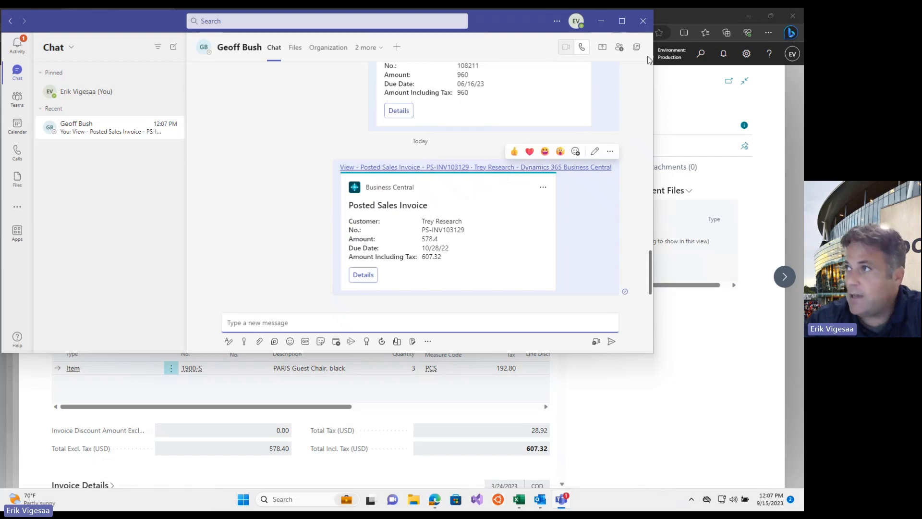
Step: Maximize the Teams window, then open the shared Posted Sales Invoice card's details and view the invoice's correction options
{"action": "left_click", "coordinate": [622, 20]}
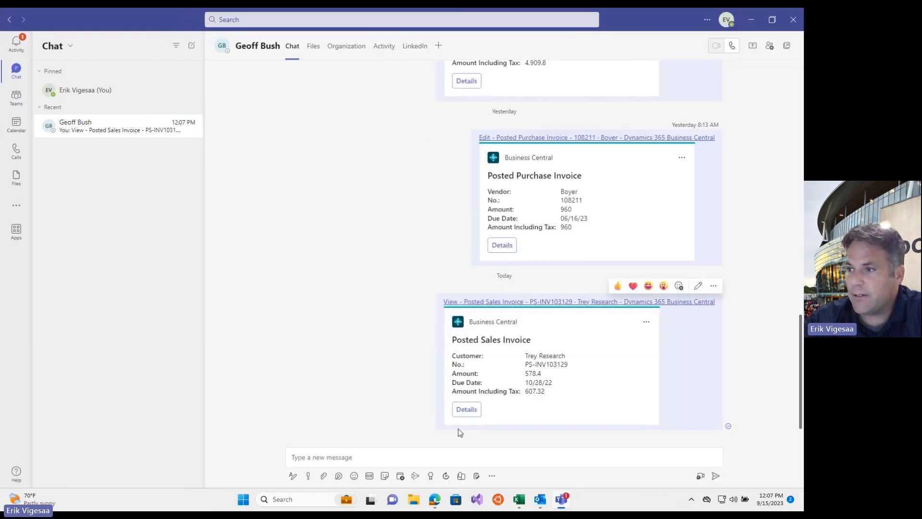
{"action": "left_click", "coordinate": [466, 409]}
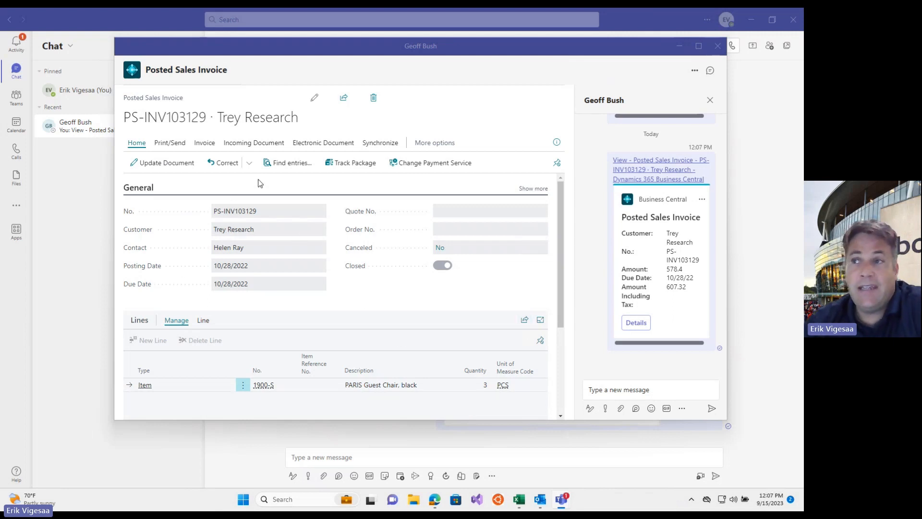
{"action": "left_click", "coordinate": [250, 164]}
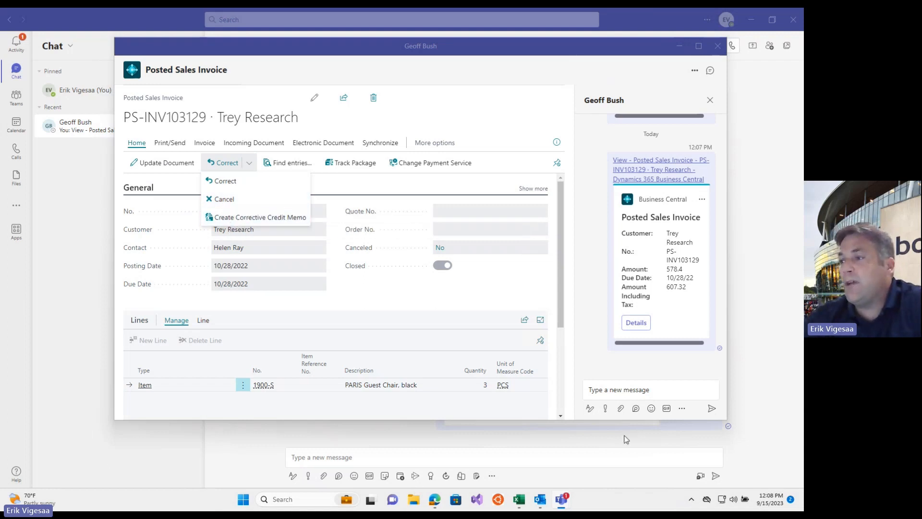
{"action": "left_click", "coordinate": [609, 385]}
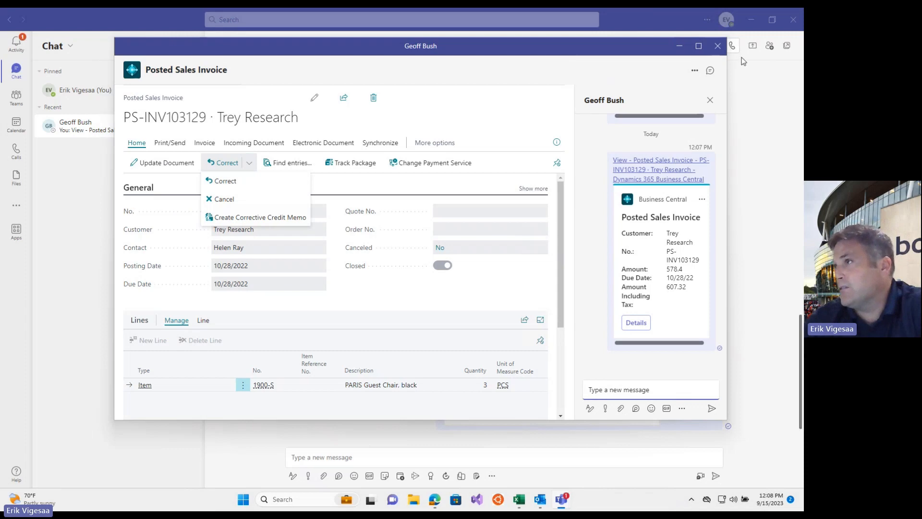
Step: Close the invoice details, minimize Teams, and return to the Business Central home page
{"action": "left_click", "coordinate": [717, 46]}
{"action": "left_click", "coordinate": [751, 19]}
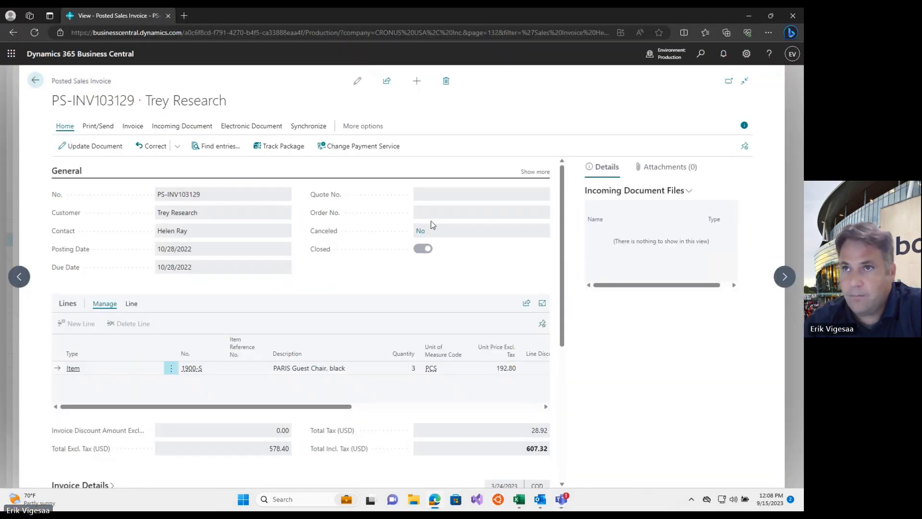
{"action": "left_click", "coordinate": [37, 85]}
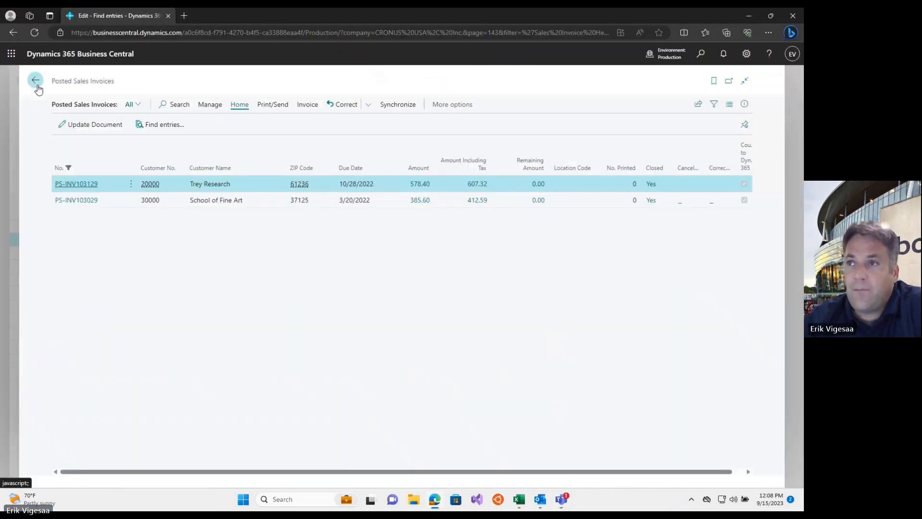
{"action": "left_click", "coordinate": [37, 86]}
{"action": "left_click", "coordinate": [186, 80]}
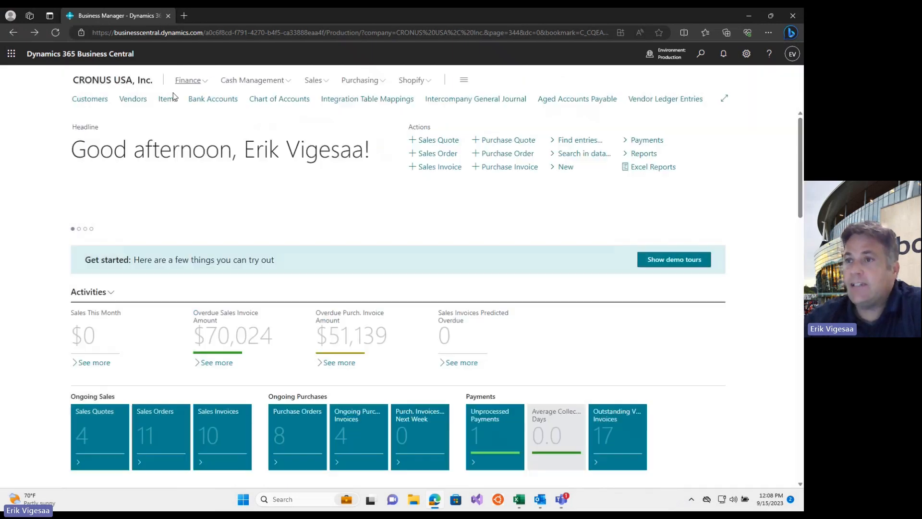
Step: Drill from the overdue purchase invoice amount into Boyer's invoice 108212 and its G/L entries, and view the list's sharing options
{"action": "scroll", "coordinate": [121, 150], "scroll_direction": "down", "scroll_amount": 2}
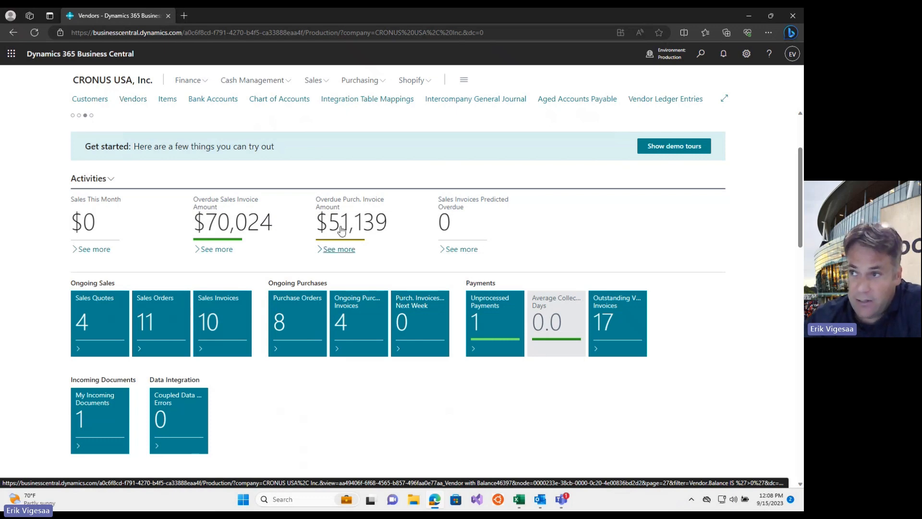
{"action": "left_click", "coordinate": [341, 230]}
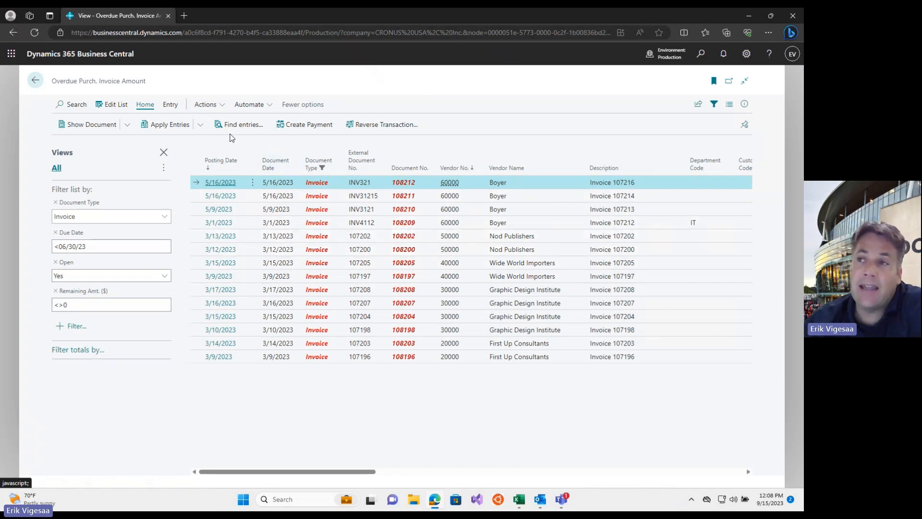
{"action": "left_click", "coordinate": [238, 125]}
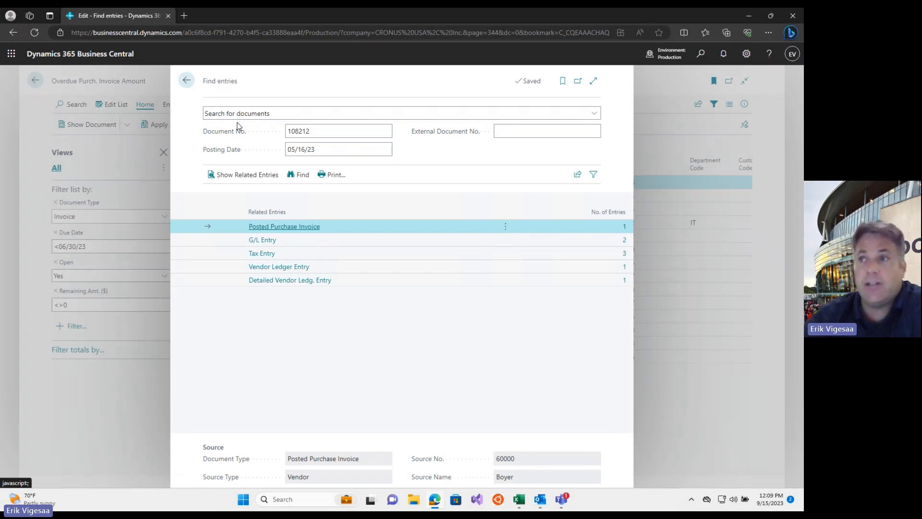
{"action": "left_click", "coordinate": [625, 240]}
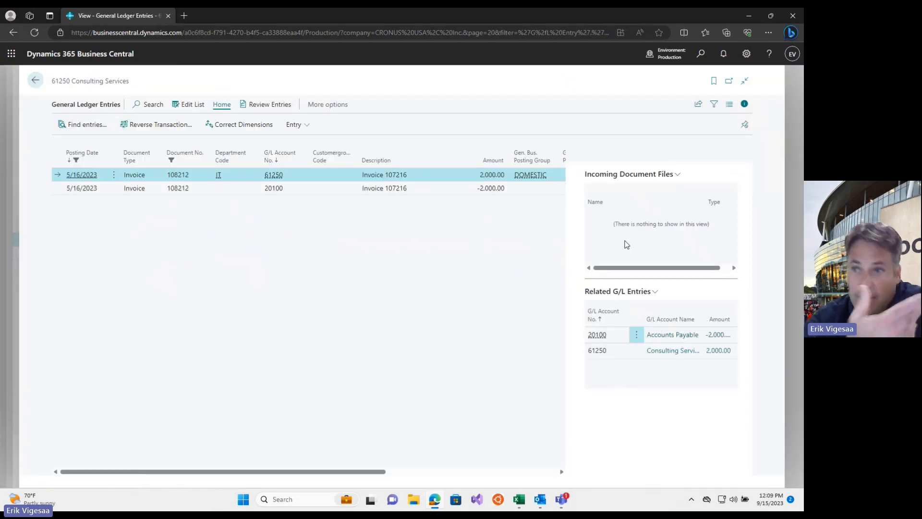
{"action": "left_click", "coordinate": [699, 104]}
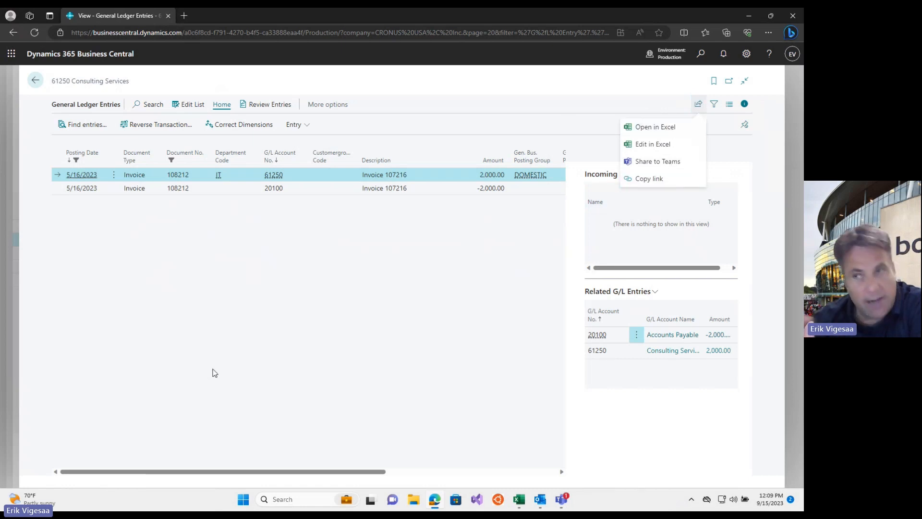
Step: Return to the home page and view the customer ledger entries behind the 5M bar of the Aged Accounts Receivable chart
{"action": "left_click", "coordinate": [35, 80]}
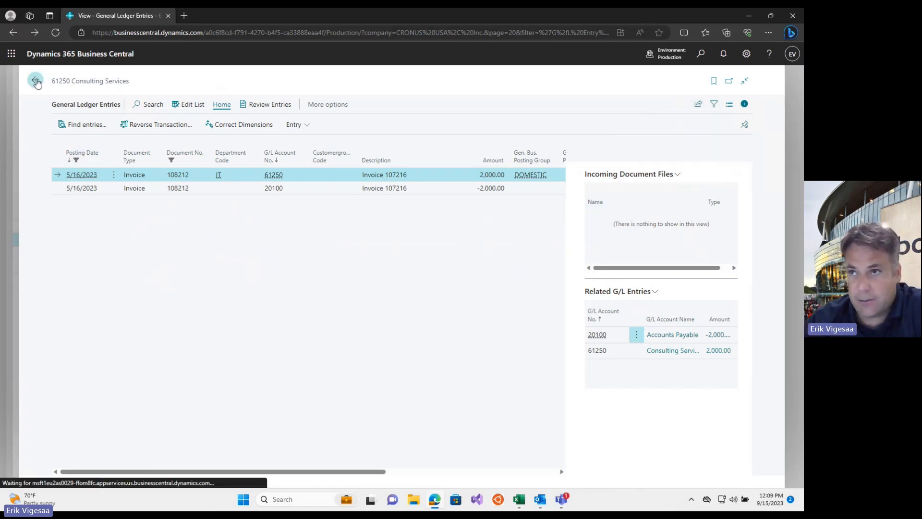
{"action": "left_click", "coordinate": [190, 81]}
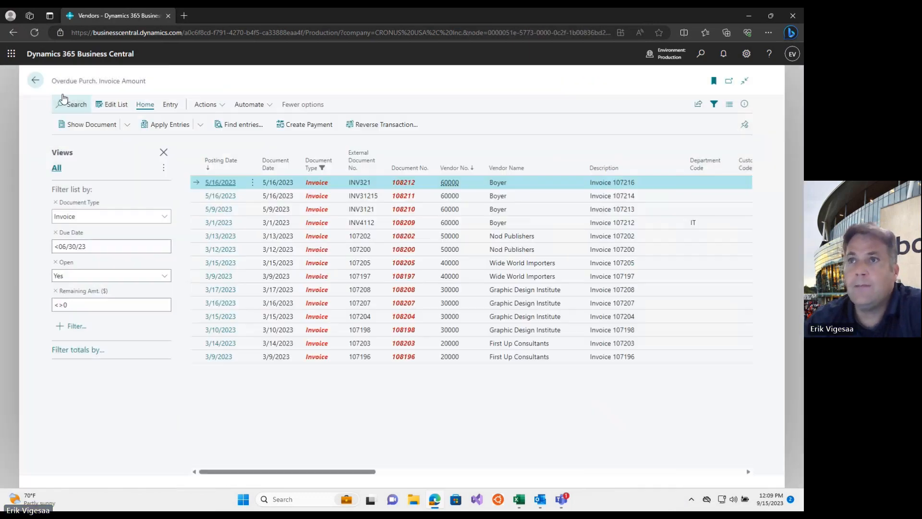
{"action": "left_click", "coordinate": [36, 80]}
{"action": "scroll", "coordinate": [298, 238], "scroll_direction": "down", "scroll_amount": 10}
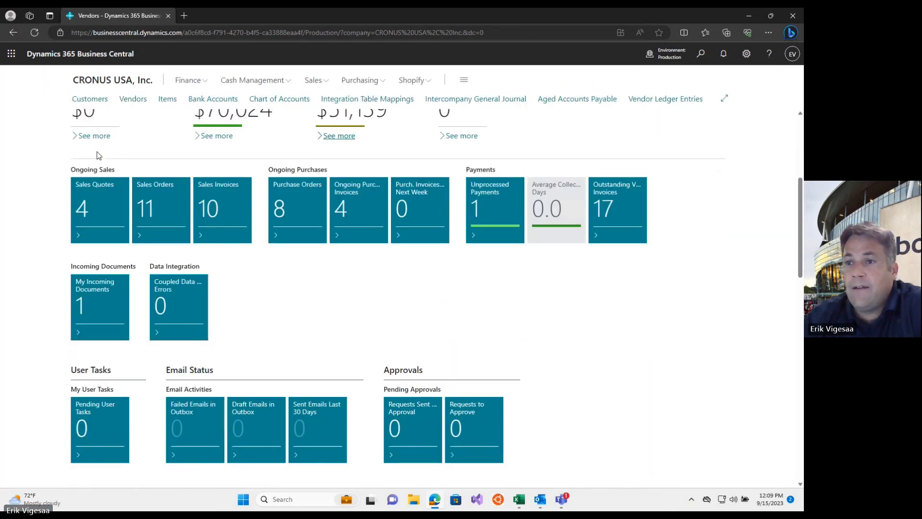
{"action": "scroll", "coordinate": [293, 233], "scroll_direction": "down", "scroll_amount": 2}
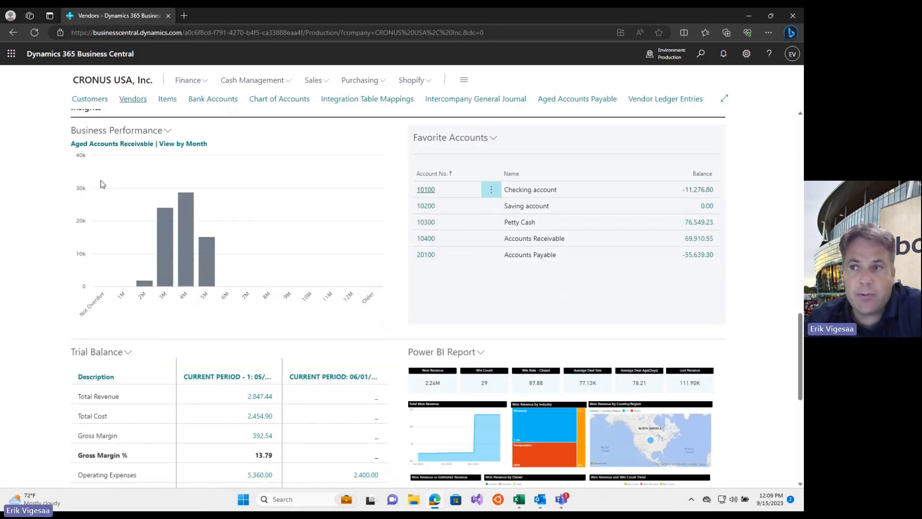
{"action": "left_click", "coordinate": [207, 267]}
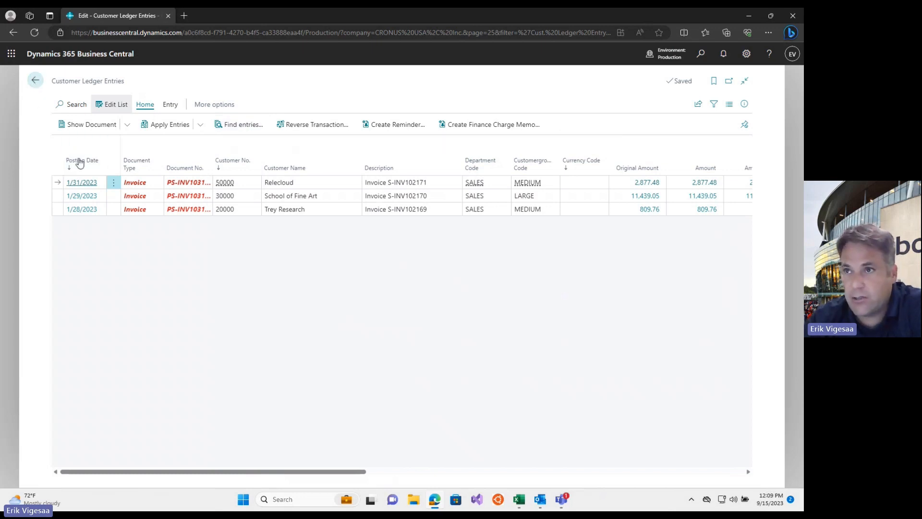
{"action": "left_click", "coordinate": [36, 81]}
Step: Drill from the Trial Balance's previous-period Total Revenue into the general ledger entries of account 40200 Income, Product Sales
{"action": "scroll", "coordinate": [132, 192], "scroll_direction": "down", "scroll_amount": 15}
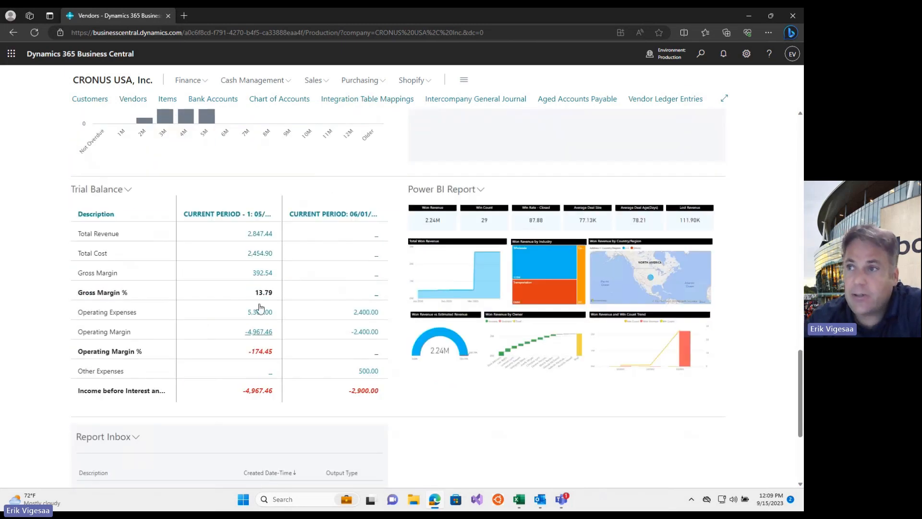
{"action": "left_click", "coordinate": [259, 234]}
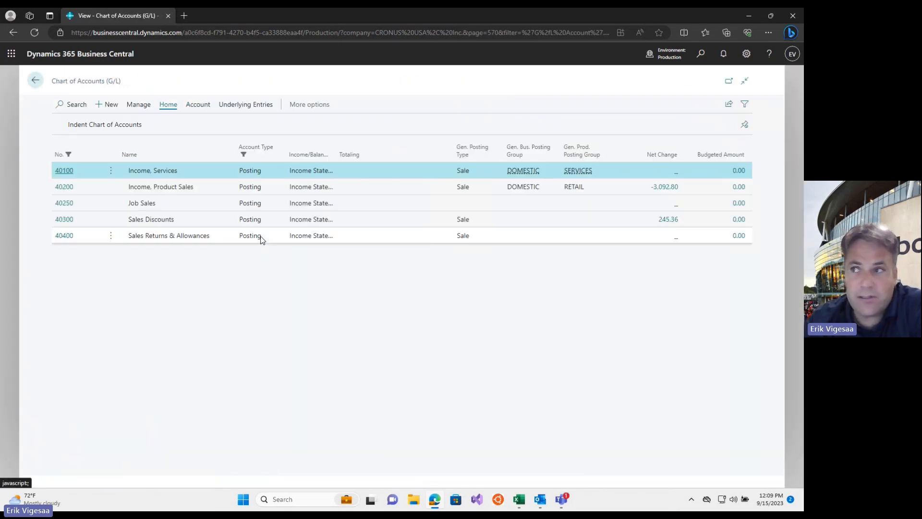
{"action": "left_click", "coordinate": [663, 187]}
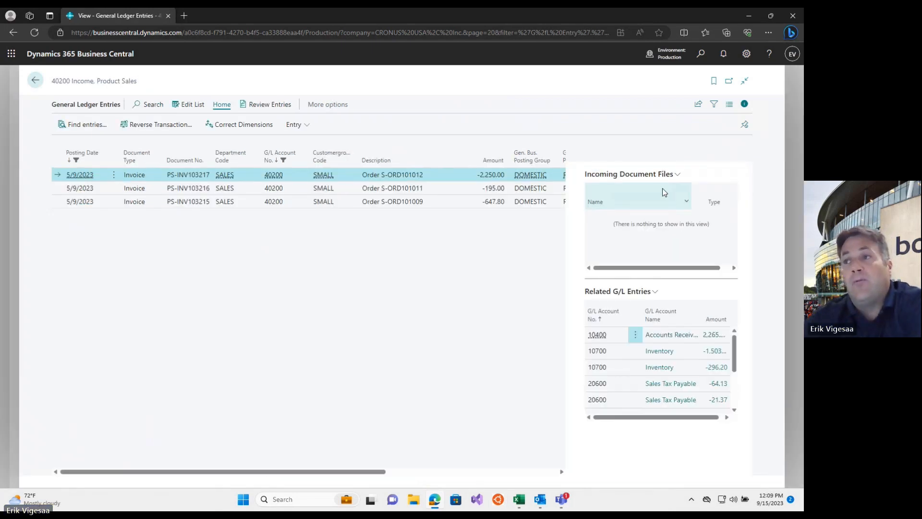
Step: Hide the details pane of the general ledger entries and view the Excel and Teams sharing options
{"action": "left_click", "coordinate": [745, 104]}
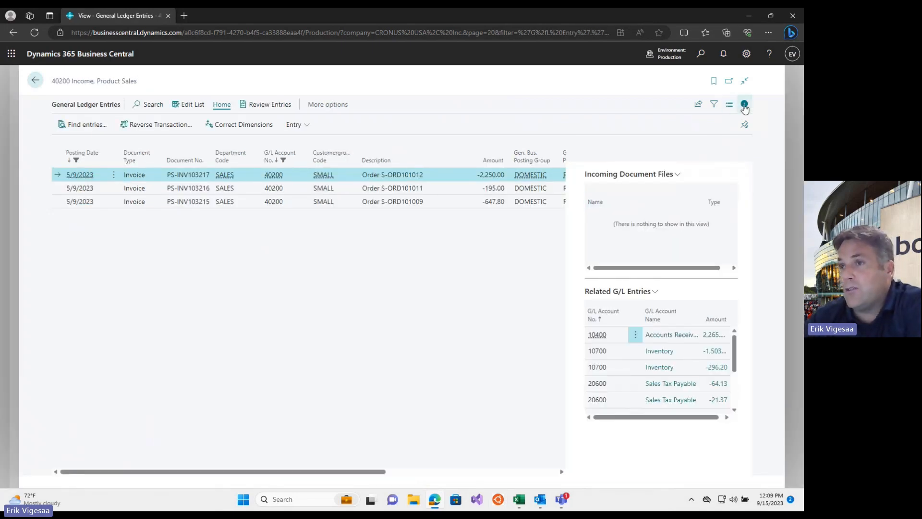
{"action": "mouse_move", "coordinate": [520, 499]}
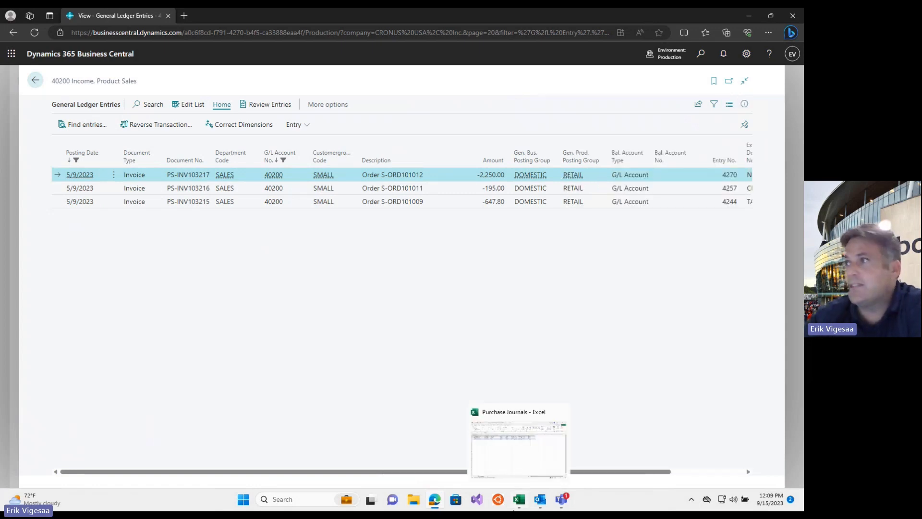
{"action": "left_click", "coordinate": [698, 105]}
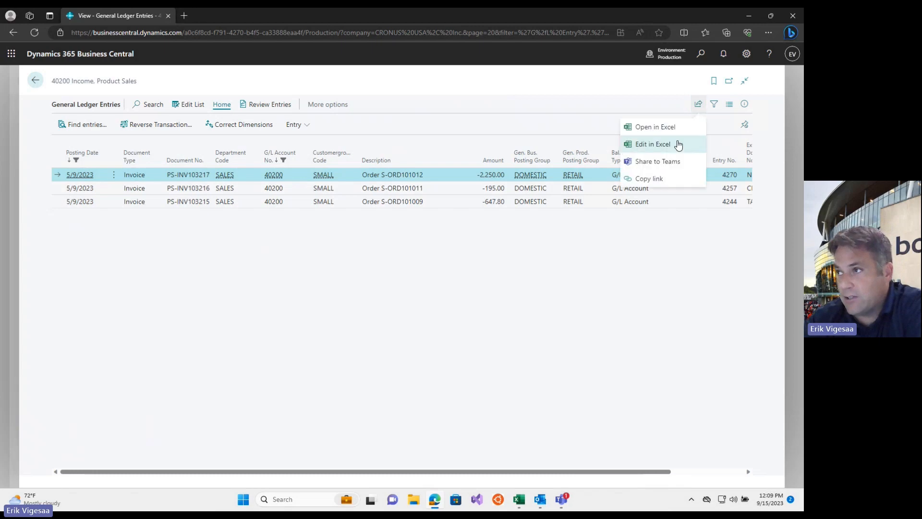
{"action": "left_click", "coordinate": [233, 393]}
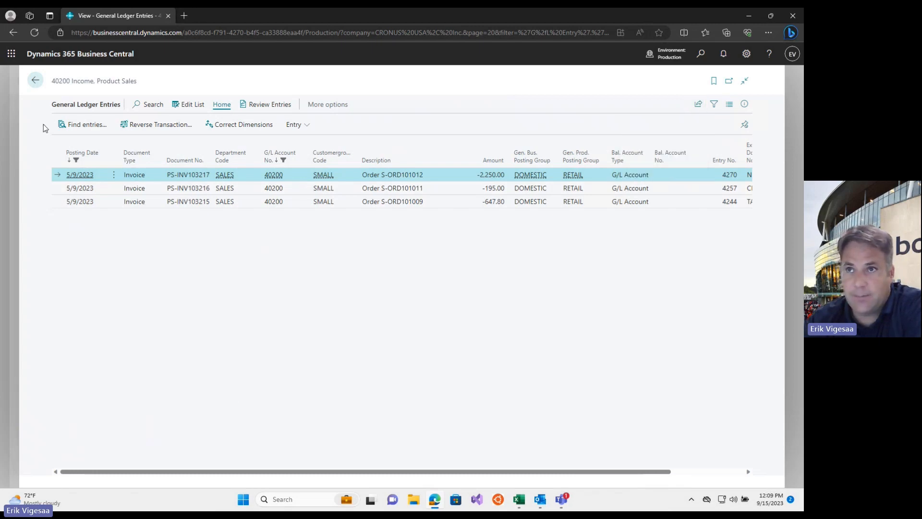
Step: Return to the home page and open the embedded Power BI report in its expanded view
{"action": "left_click", "coordinate": [35, 80]}
{"action": "left_click", "coordinate": [35, 80]}
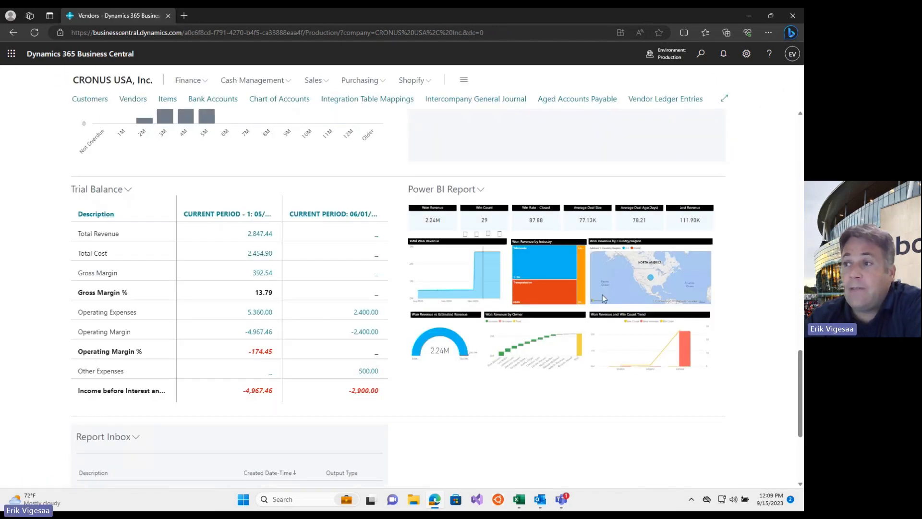
{"action": "left_click", "coordinate": [466, 194]}
{"action": "left_click", "coordinate": [445, 220]}
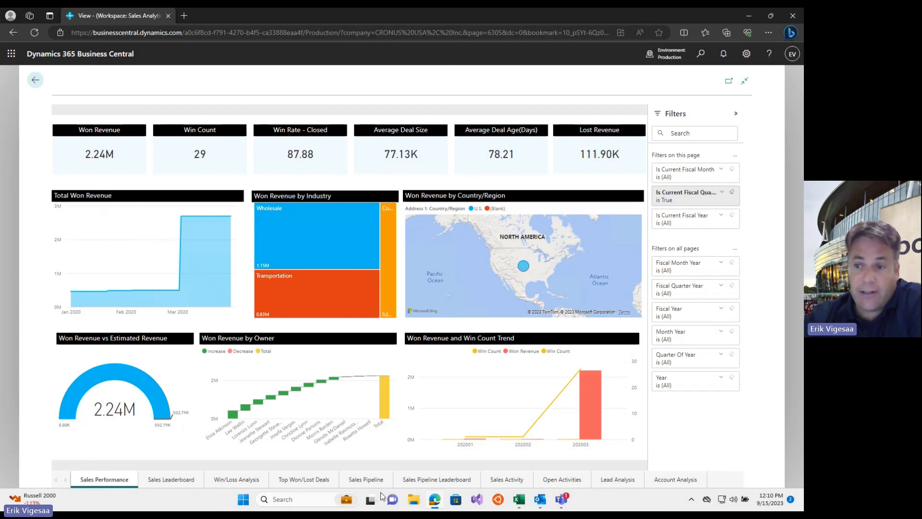
Step: View the report's Sales Leaderboard, highlighting the fifth seller's revenue bar, and Top Won/Lost Deals pages, then return to the home page
{"action": "left_click", "coordinate": [166, 482]}
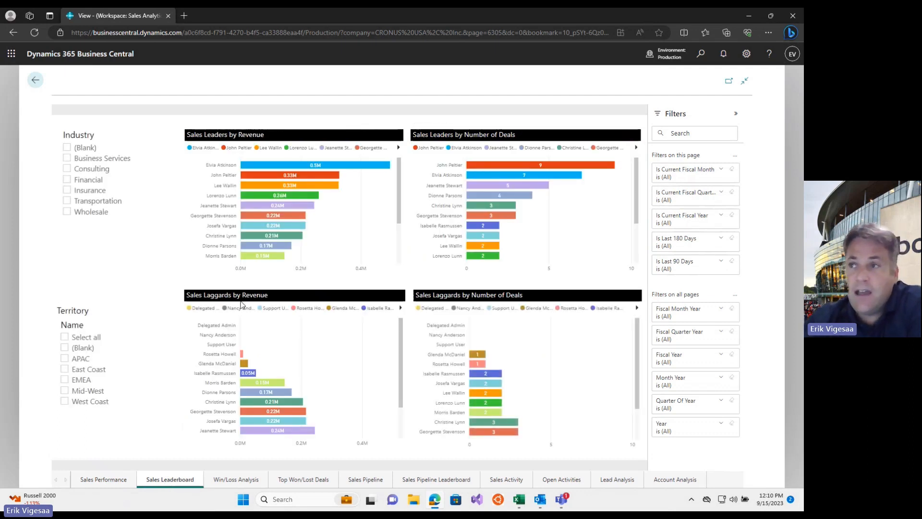
{"action": "left_click", "coordinate": [267, 206]}
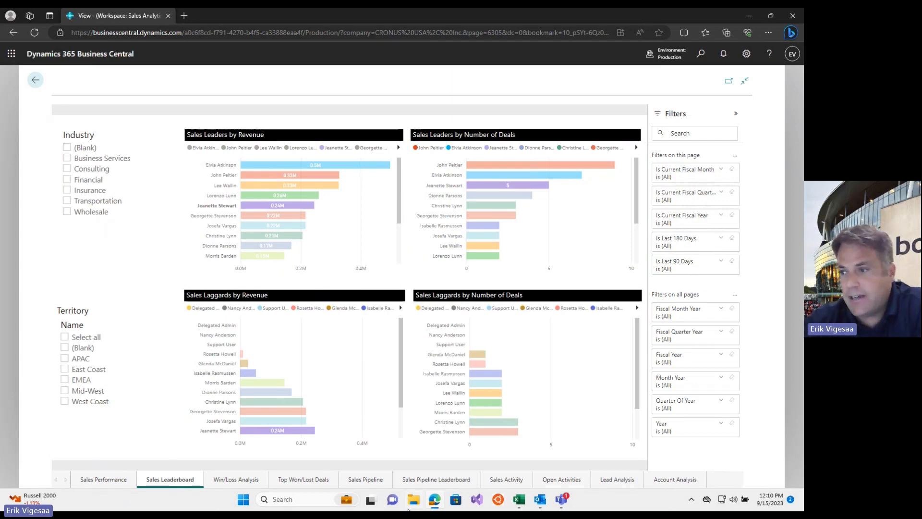
{"action": "left_click", "coordinate": [312, 480]}
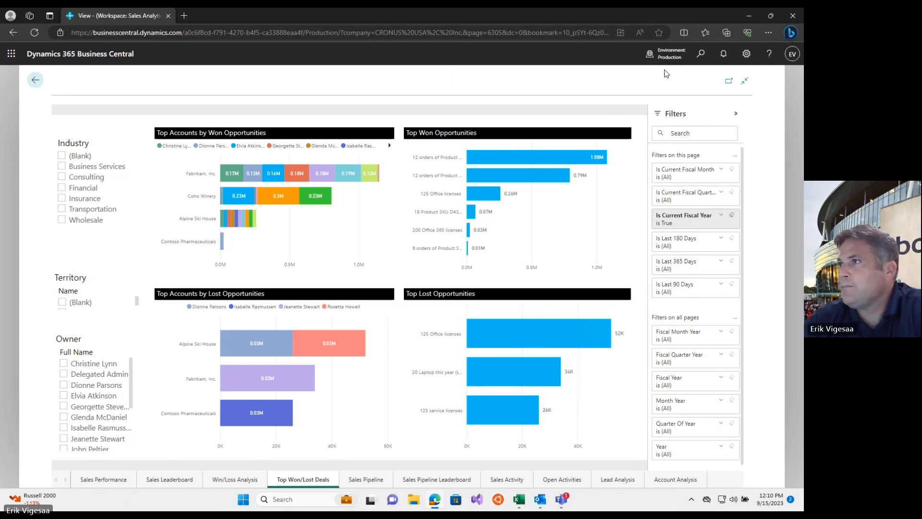
{"action": "left_click", "coordinate": [34, 79]}
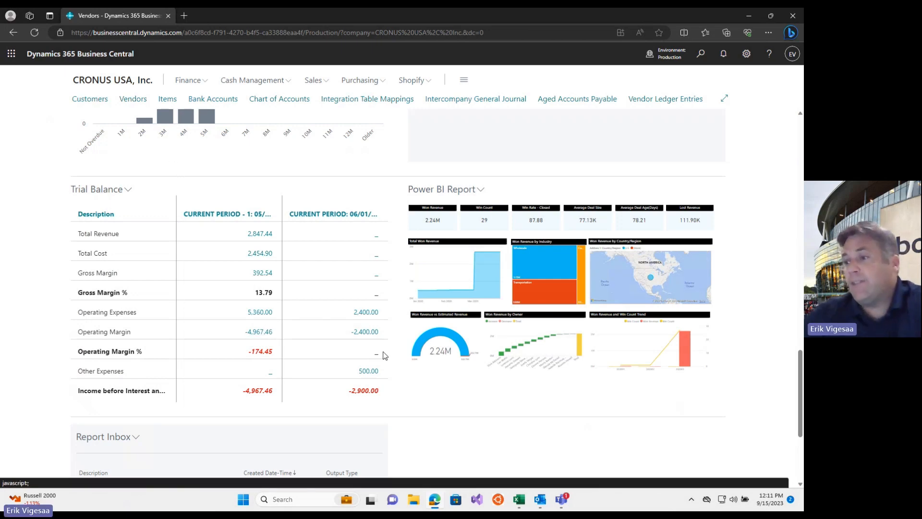
Step: Switch to Outlook and maximize its inbox window
{"action": "left_click", "coordinate": [539, 500]}
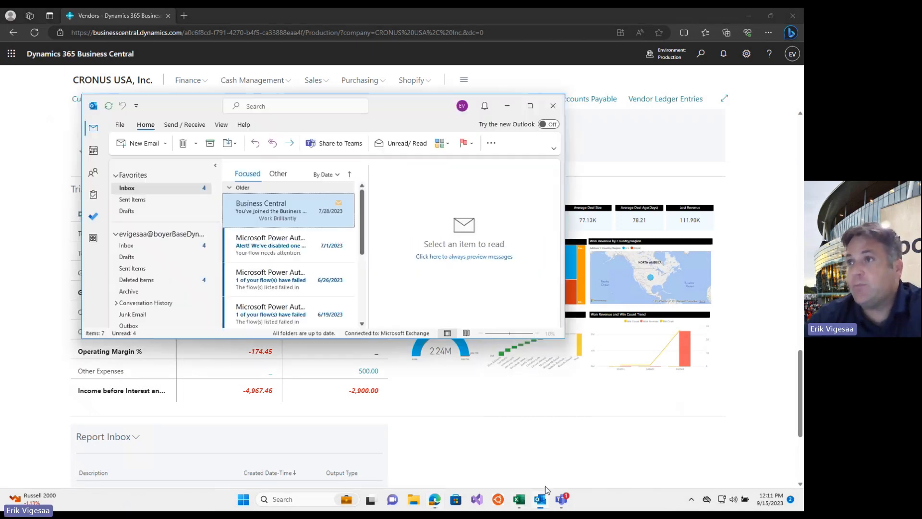
{"action": "left_click", "coordinate": [536, 108]}
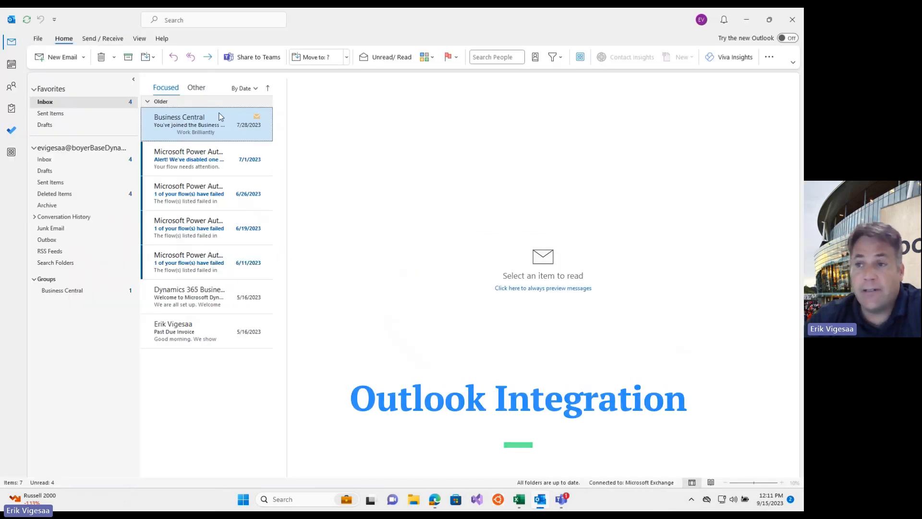
Step: Open the Past Due Invoice email, preview its linked invoice and pop the document out into its own window
{"action": "left_click", "coordinate": [168, 339]}
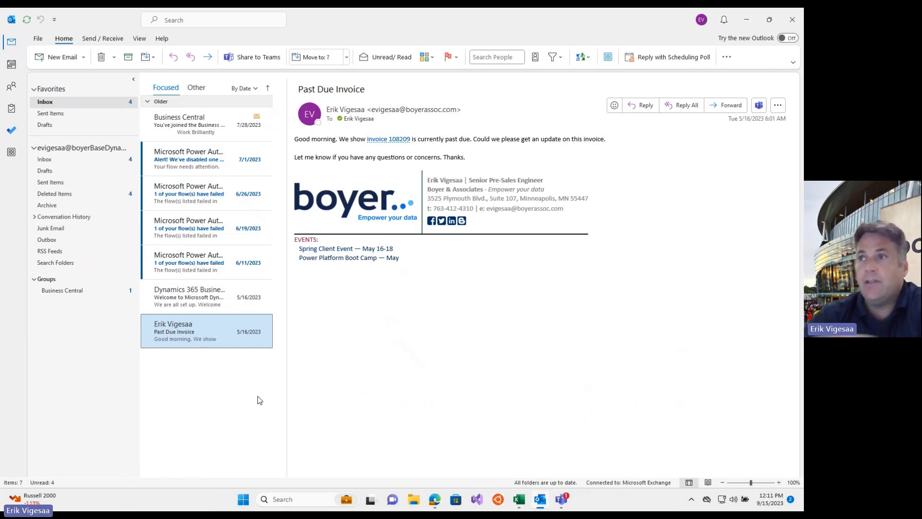
{"action": "left_click", "coordinate": [392, 141]}
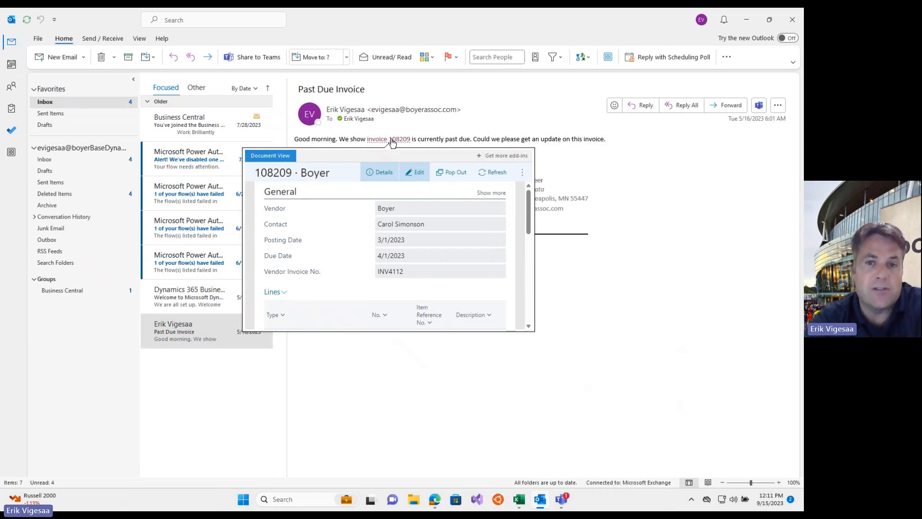
{"action": "left_click", "coordinate": [464, 179]}
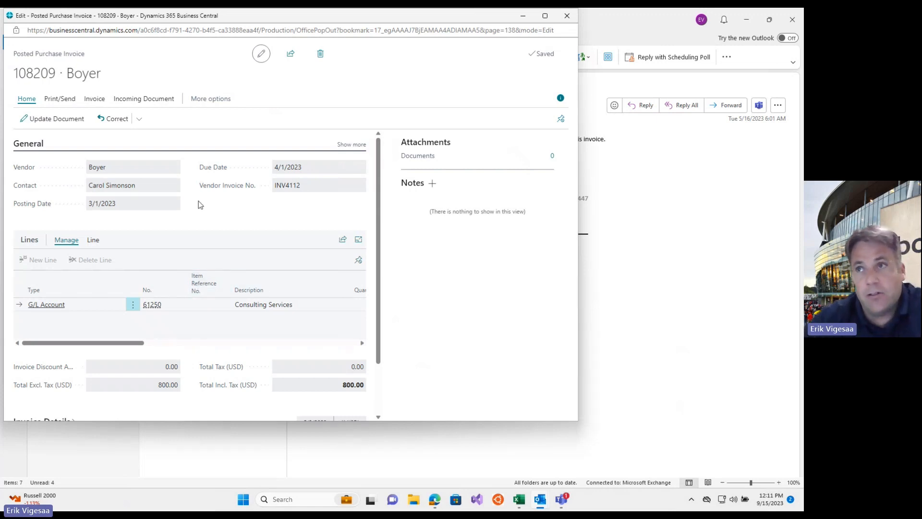
Step: View the posted purchase invoice's Correct and Print/Send actions, declining the correction, then close the pop-out window
{"action": "left_click", "coordinate": [115, 120]}
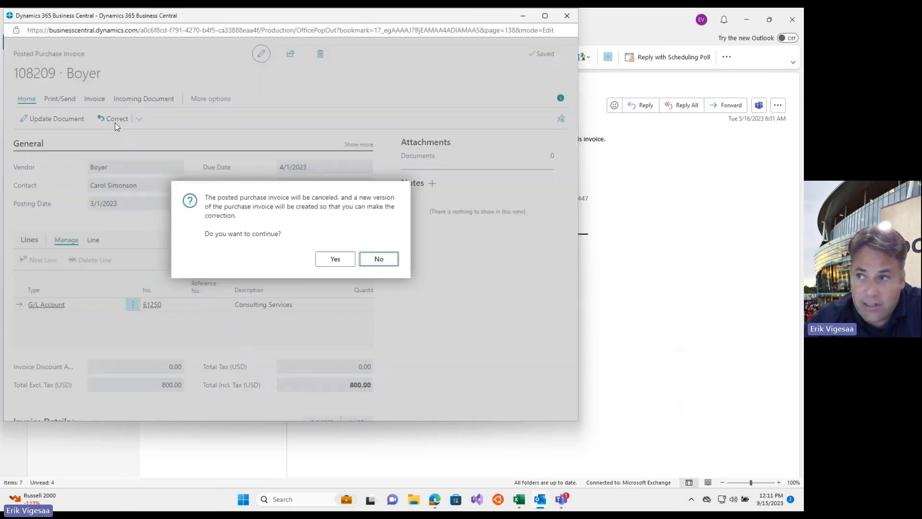
{"action": "left_click", "coordinate": [379, 260]}
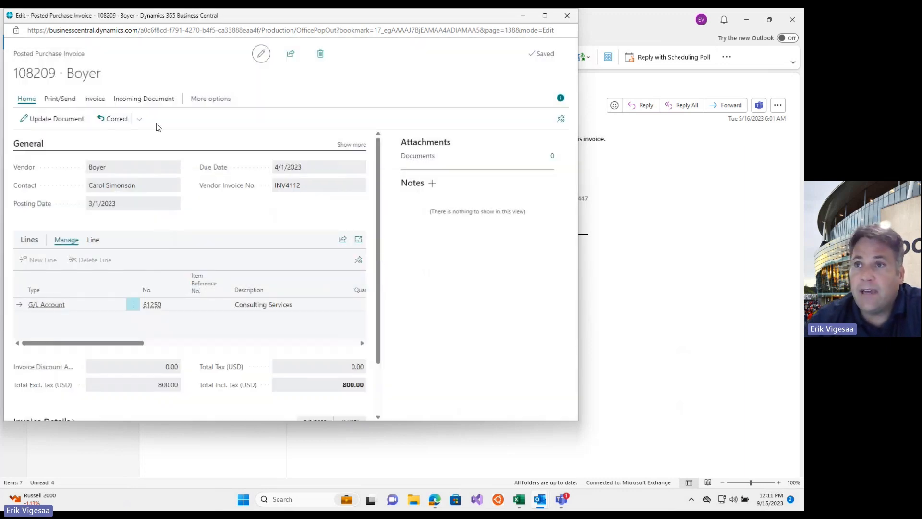
{"action": "left_click", "coordinate": [219, 105]}
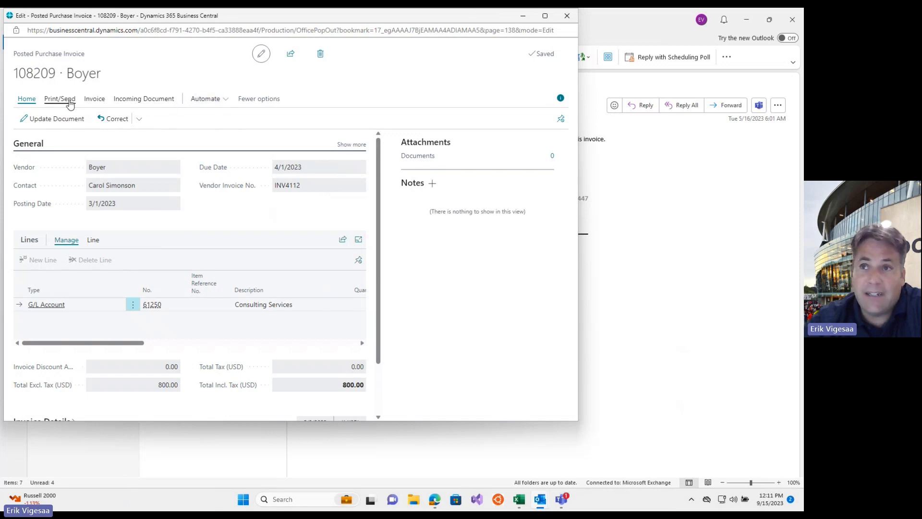
{"action": "left_click", "coordinate": [58, 100]}
{"action": "scroll", "coordinate": [120, 218], "scroll_direction": "down", "scroll_amount": 2}
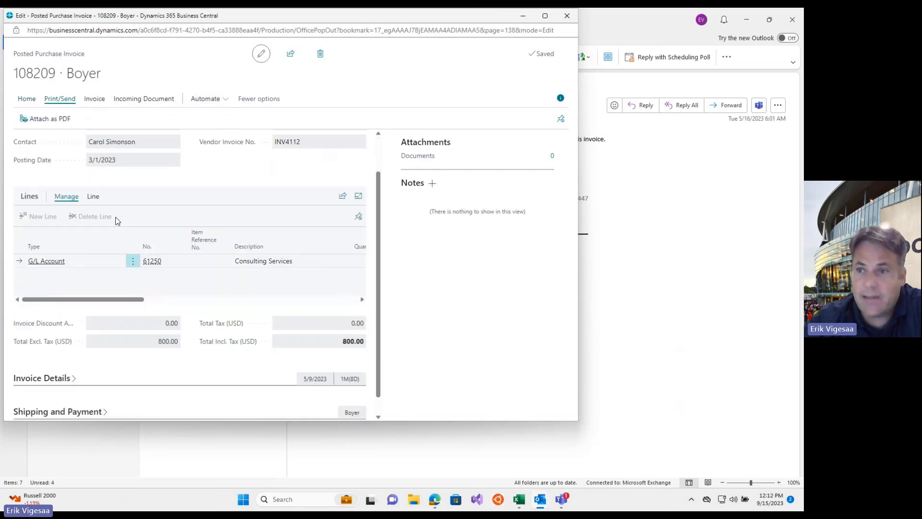
{"action": "scroll", "coordinate": [182, 224], "scroll_direction": "up", "scroll_amount": 2}
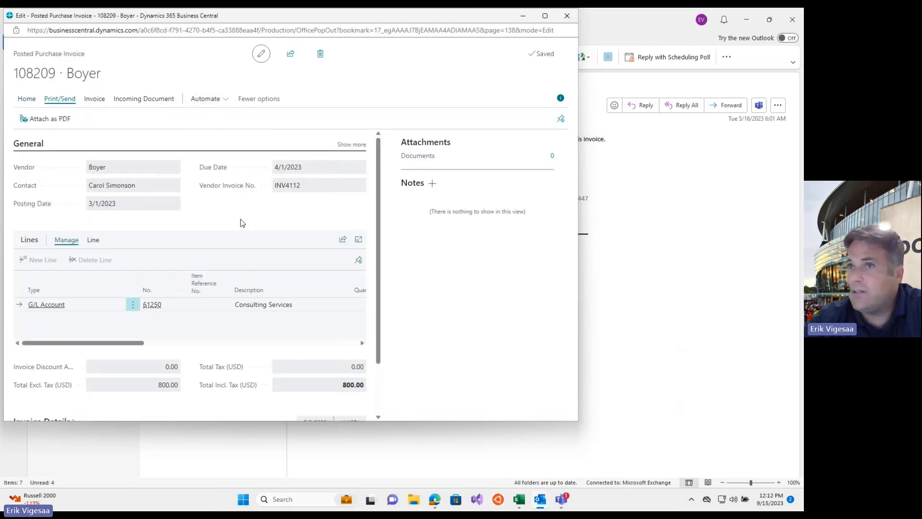
{"action": "left_click", "coordinate": [567, 16]}
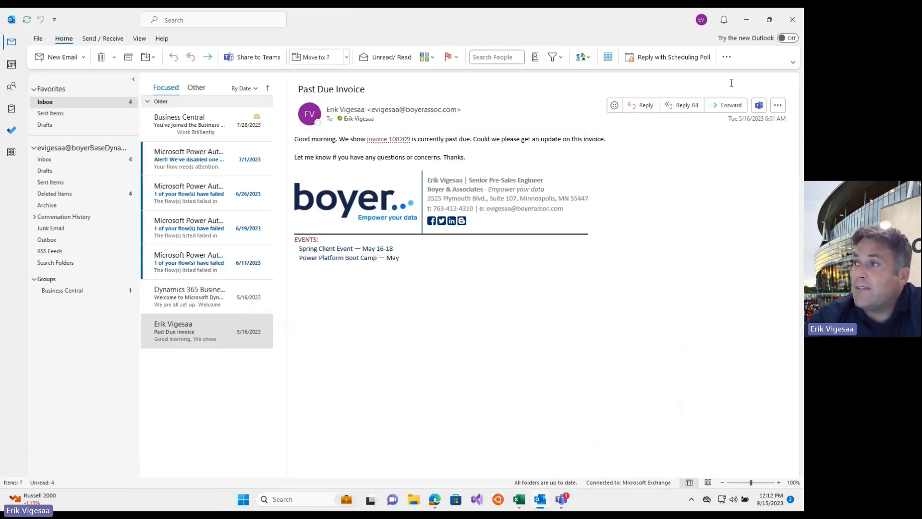
Step: Open Business Central Contact Insights for the email and review the vendor's statistics, Aged Accounts Payable chart and Buy-from Vendor History
{"action": "left_click", "coordinate": [727, 57]}
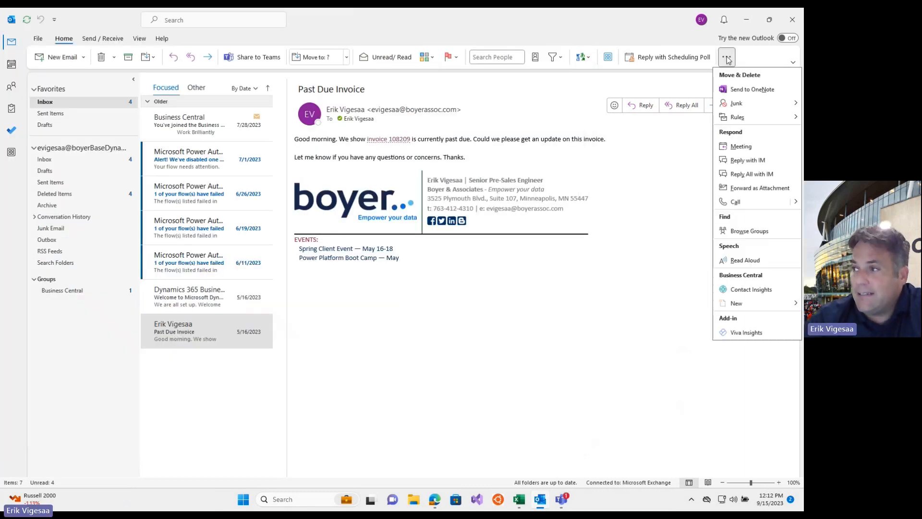
{"action": "left_click", "coordinate": [742, 290]}
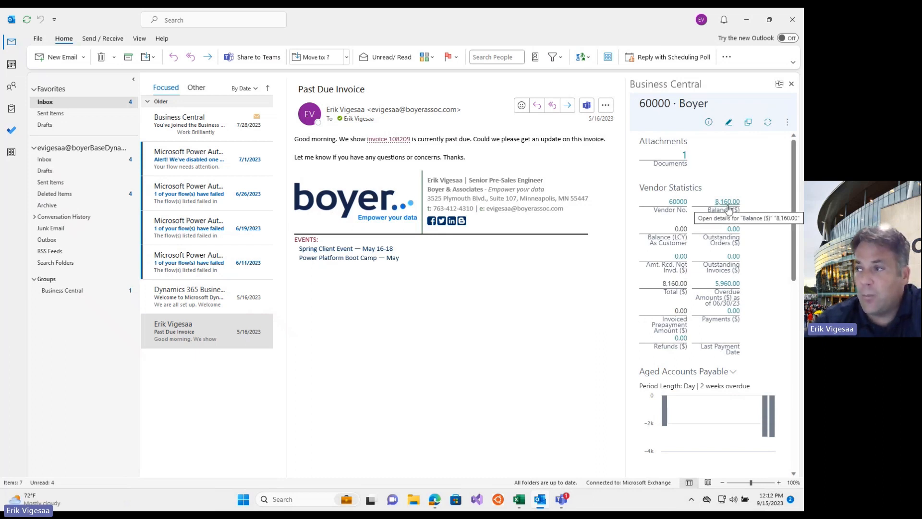
{"action": "scroll", "coordinate": [704, 350], "scroll_direction": "down", "scroll_amount": 2}
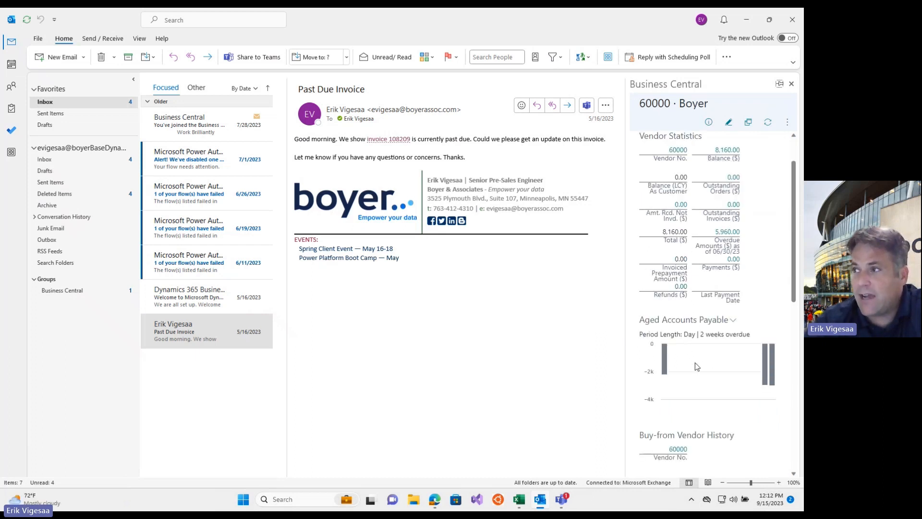
{"action": "scroll", "coordinate": [698, 363], "scroll_direction": "down", "scroll_amount": 2}
{"action": "scroll", "coordinate": [697, 363], "scroll_direction": "down", "scroll_amount": 5}
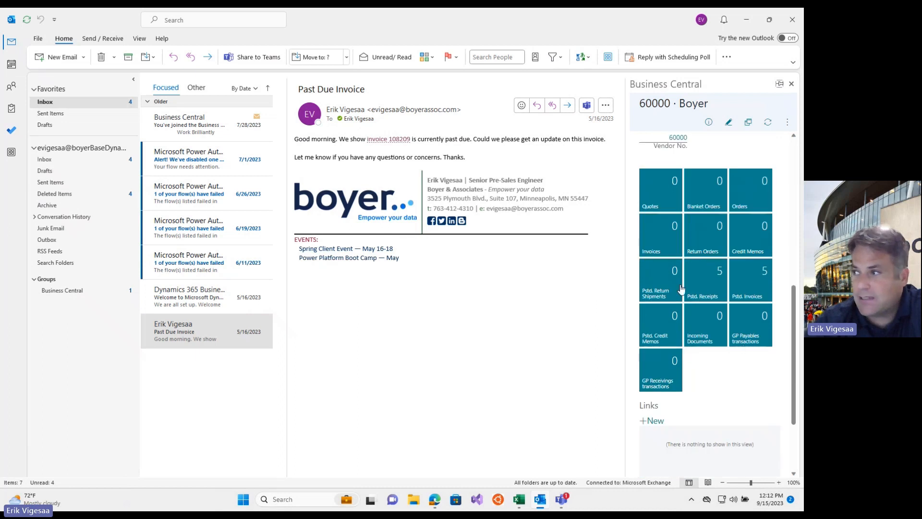
{"action": "scroll", "coordinate": [711, 293], "scroll_direction": "up", "scroll_amount": 8}
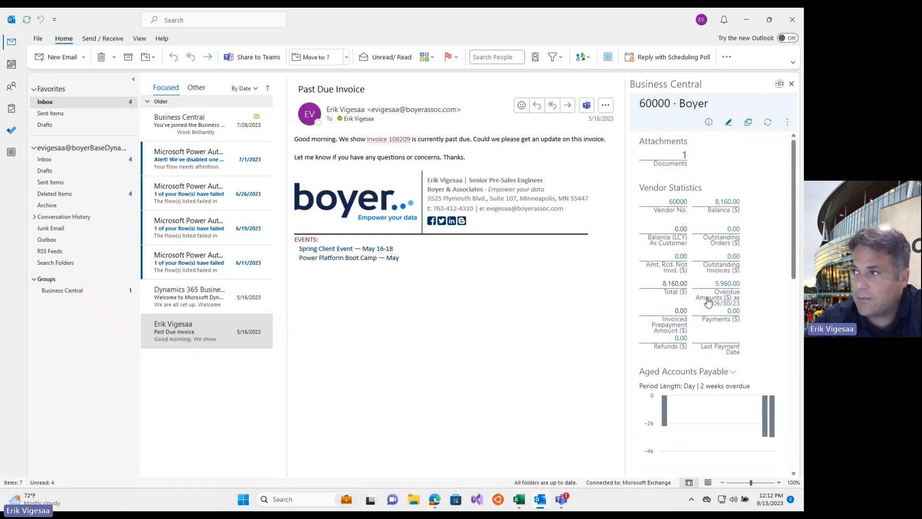
Step: Open the vendor's attached Boyer Master Services Agreement in Word, then close it and return to the vendor insights
{"action": "left_click", "coordinate": [684, 155]}
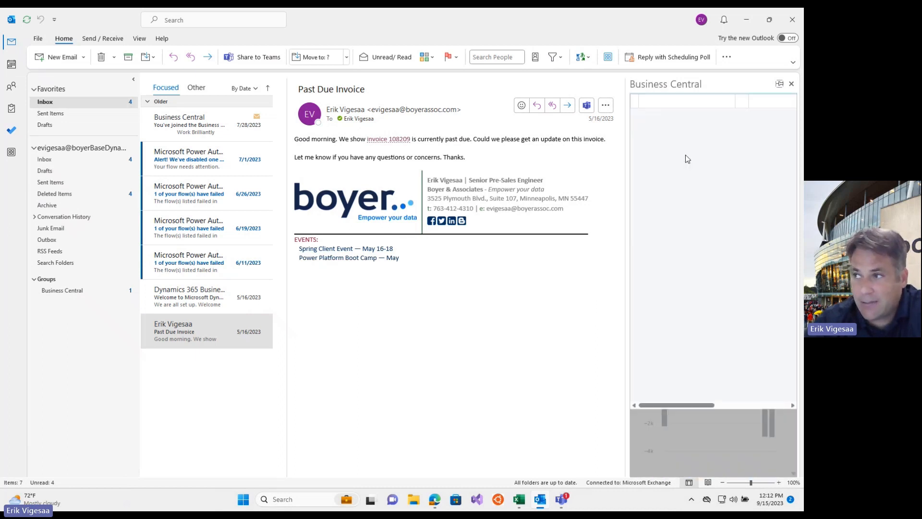
{"action": "left_click", "coordinate": [678, 155]}
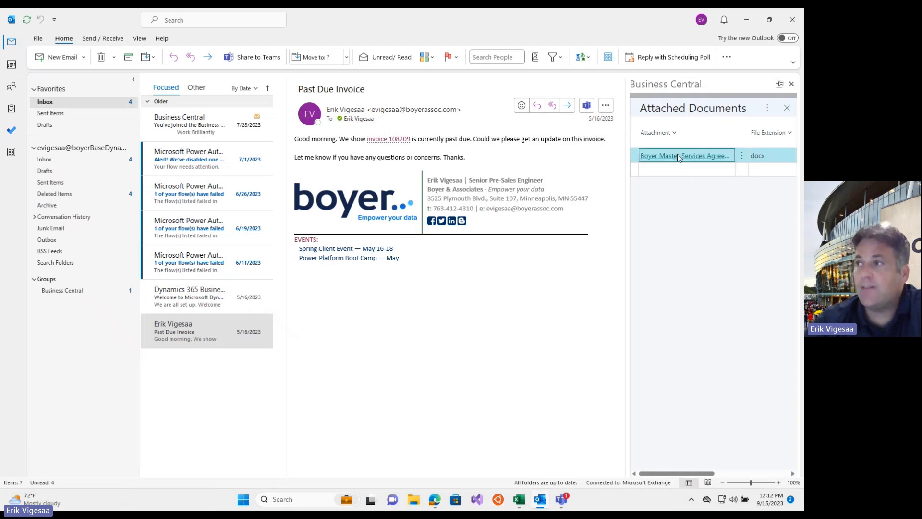
{"action": "left_click", "coordinate": [639, 134]}
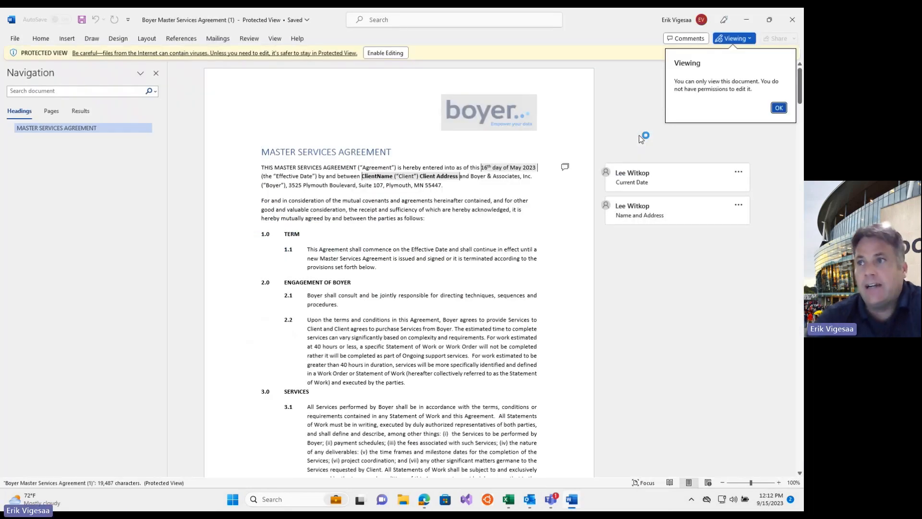
{"action": "left_click", "coordinate": [793, 20]}
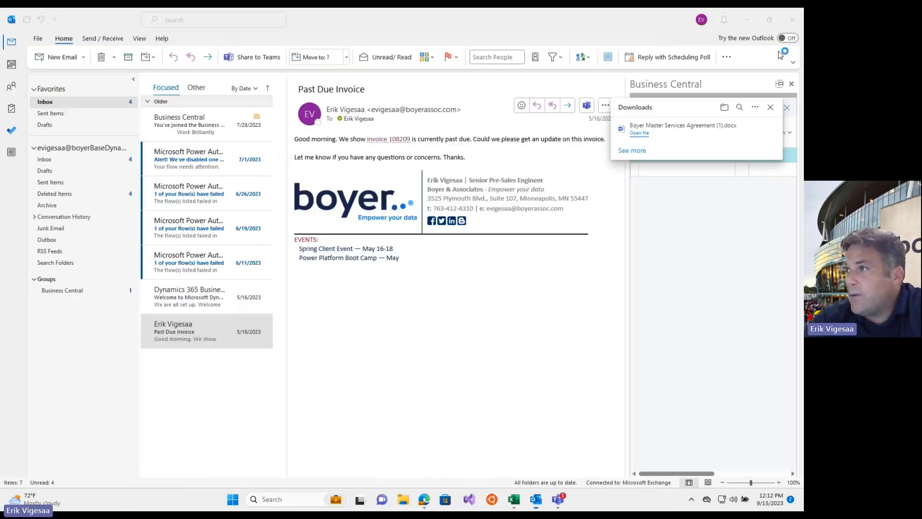
{"action": "left_click", "coordinate": [770, 107]}
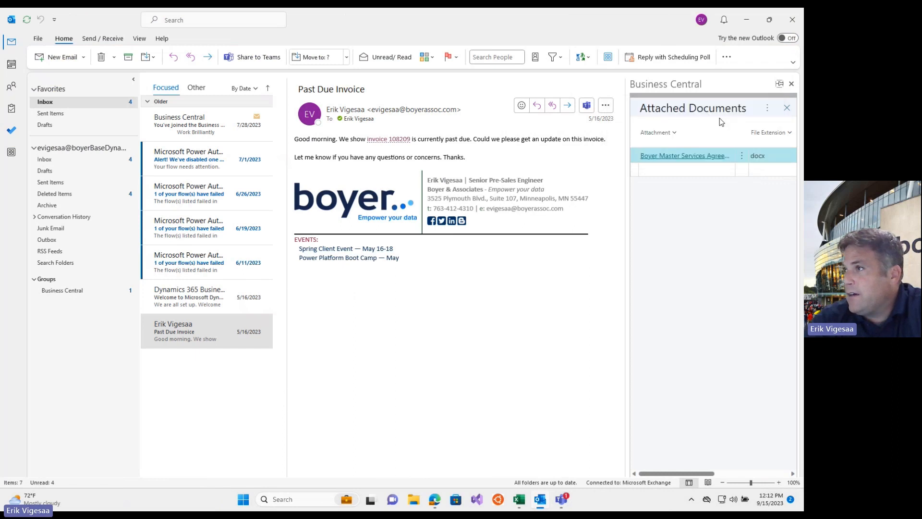
{"action": "left_click", "coordinate": [787, 107]}
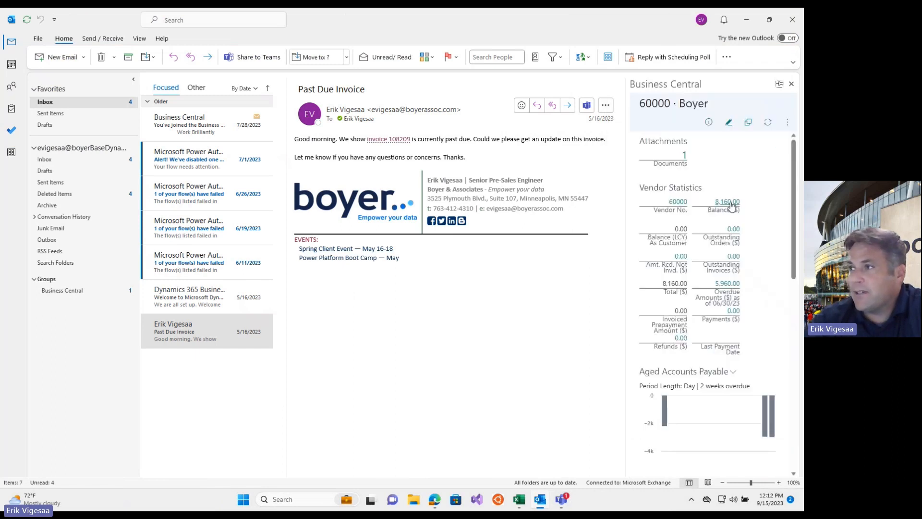
Step: Drill down from the vendor's balance to the 3/1/2023 invoice, view it in the pane and a pop-out, then close both
{"action": "left_click", "coordinate": [731, 203]}
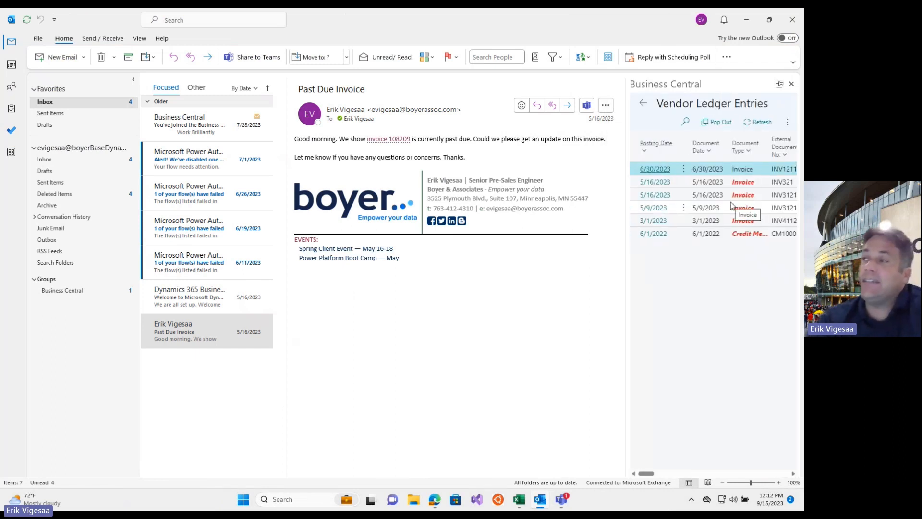
{"action": "left_click", "coordinate": [655, 222]}
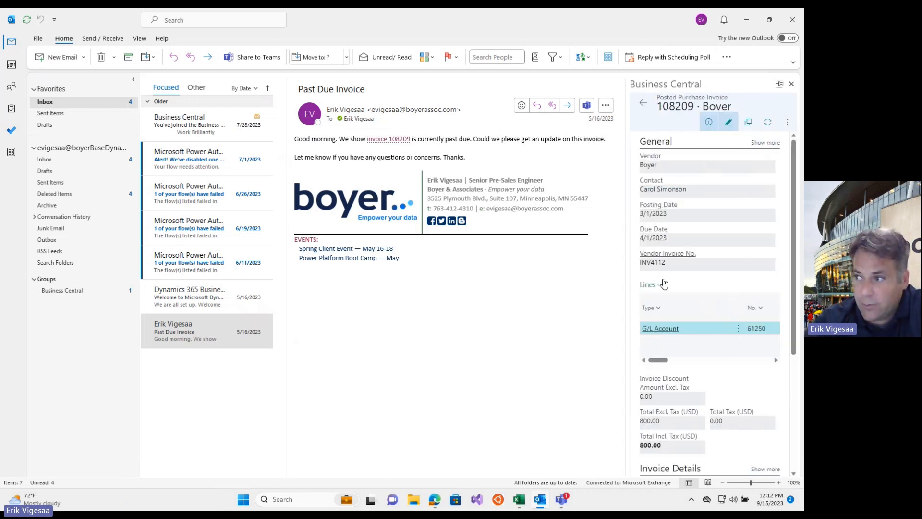
{"action": "scroll", "coordinate": [714, 332], "scroll_direction": "down", "scroll_amount": 4}
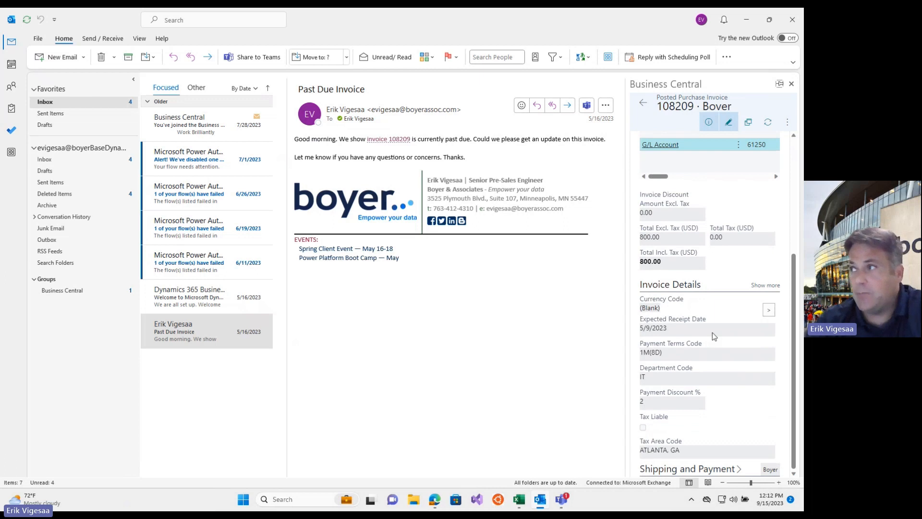
{"action": "scroll", "coordinate": [714, 335], "scroll_direction": "up", "scroll_amount": 4}
{"action": "left_click", "coordinate": [748, 123]}
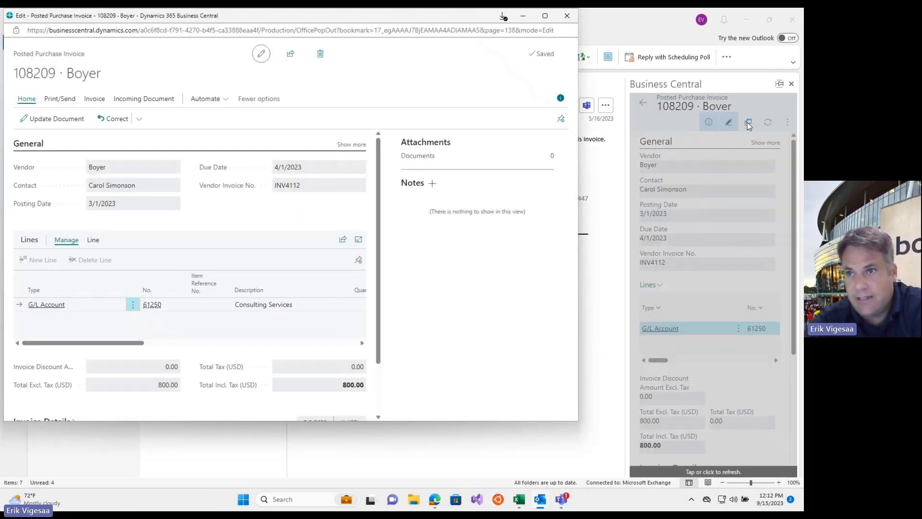
{"action": "left_click", "coordinate": [567, 16]}
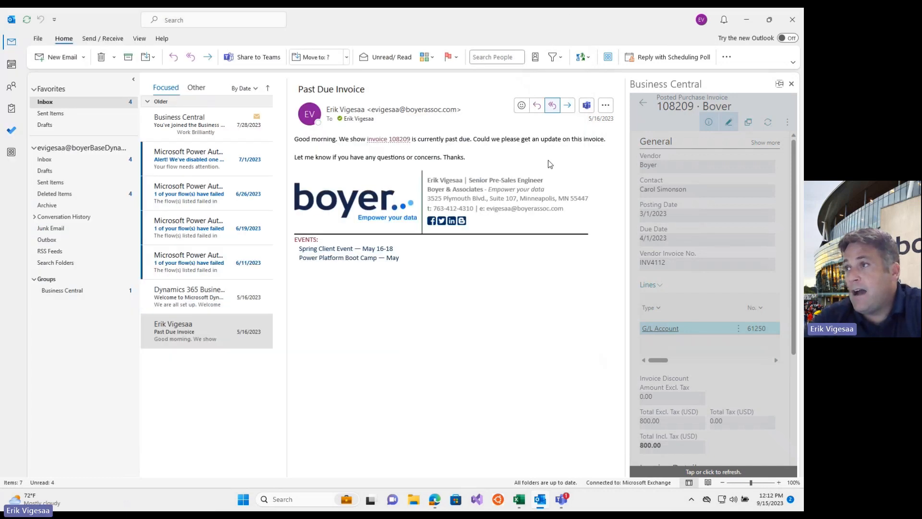
{"action": "left_click", "coordinate": [792, 85]}
Step: View the Business Central document types that can be created from the email, then dismiss the options
{"action": "left_click", "coordinate": [727, 59]}
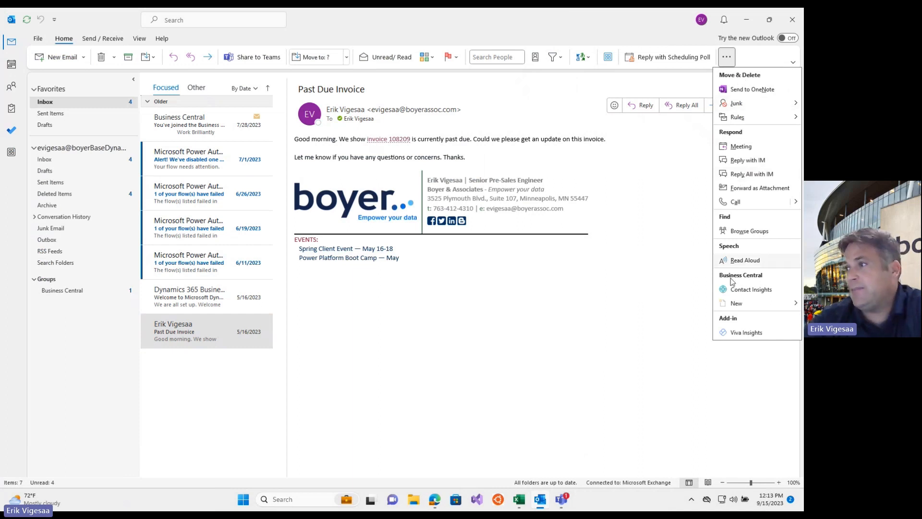
{"action": "mouse_move", "coordinate": [732, 305]}
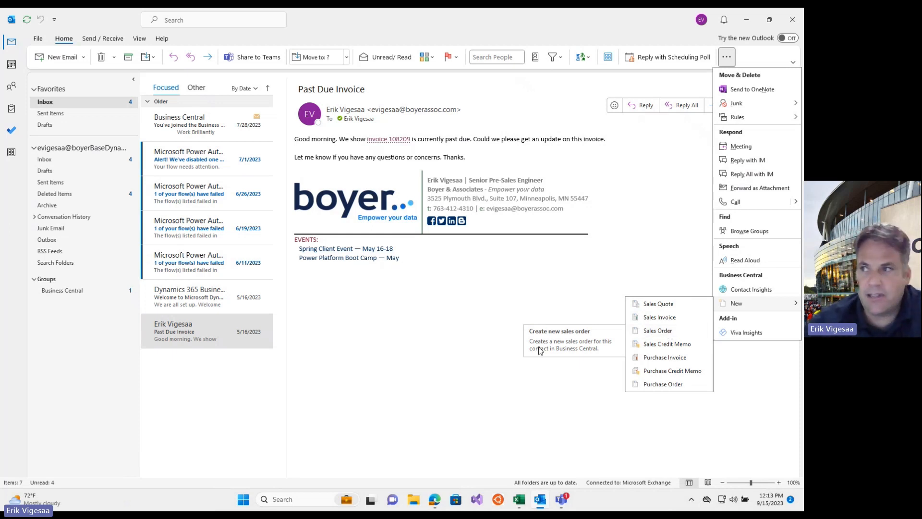
{"action": "left_click", "coordinate": [403, 355]}
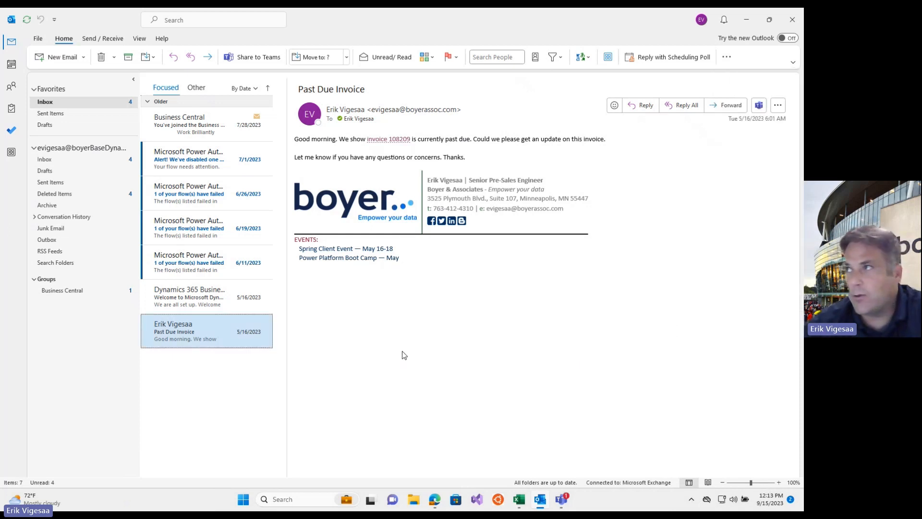
Step: Minimize Outlook to return to Business Central and open the vendor card for Boyer from the purchasing vendor list
{"action": "left_click", "coordinate": [749, 22]}
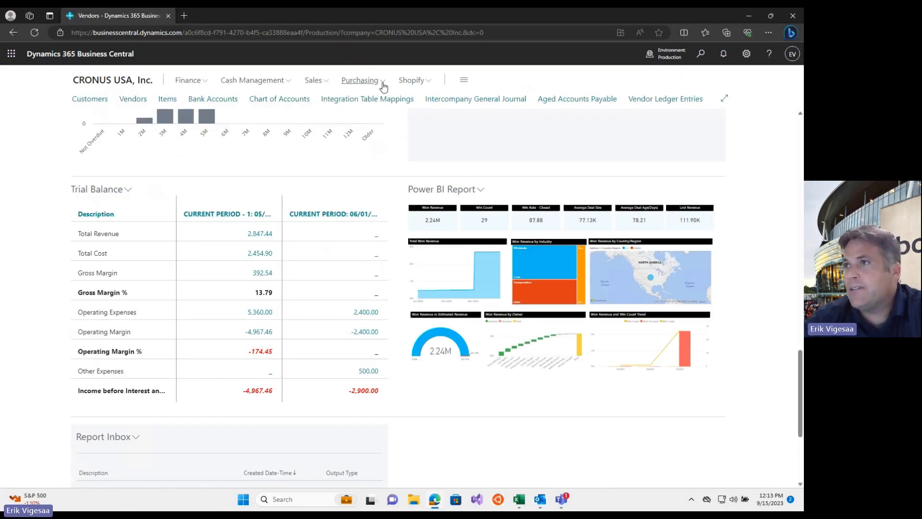
{"action": "left_click", "coordinate": [364, 81]}
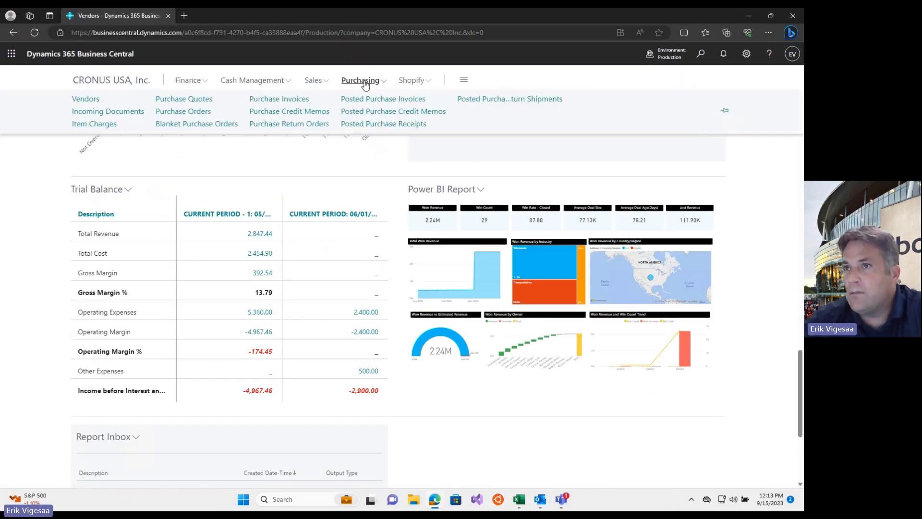
{"action": "left_click", "coordinate": [93, 104]}
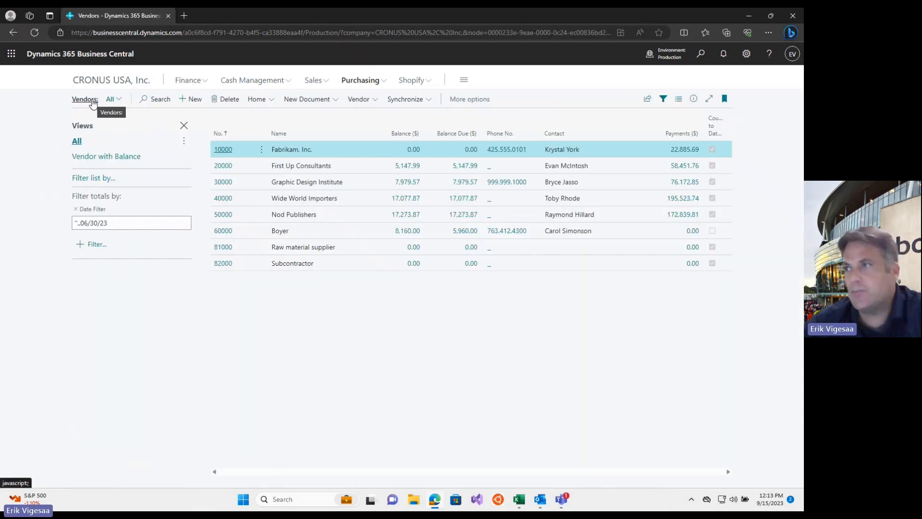
{"action": "left_click", "coordinate": [223, 231]}
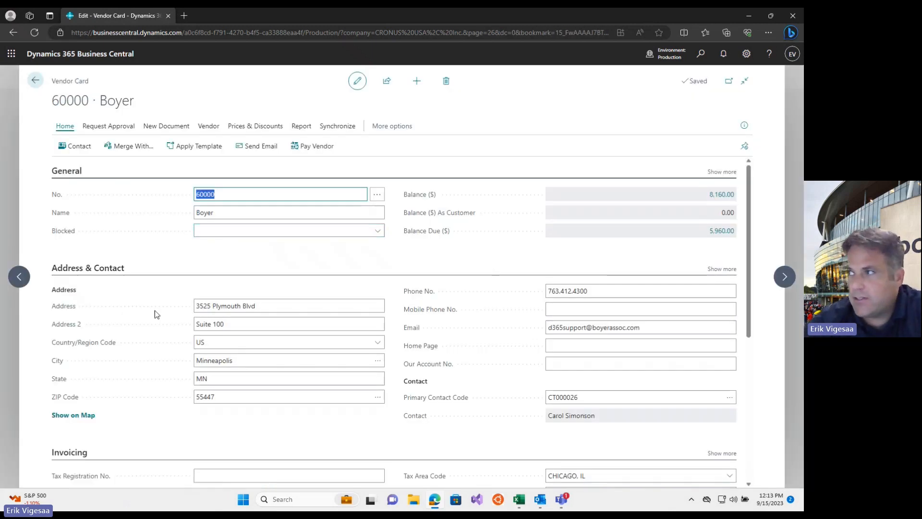
Step: Show the Boyer vendor card's attachments, hide them again and return to the vendor list
{"action": "left_click", "coordinate": [748, 134]}
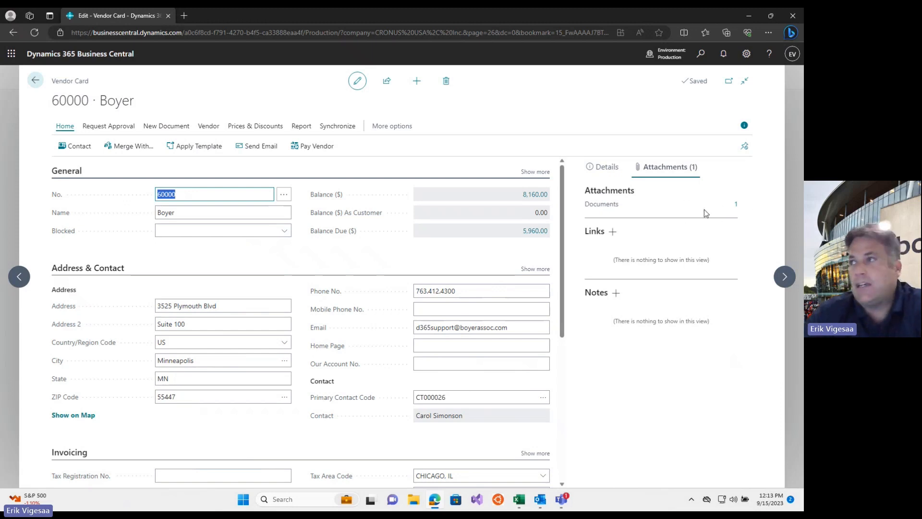
{"action": "left_click", "coordinate": [744, 126]}
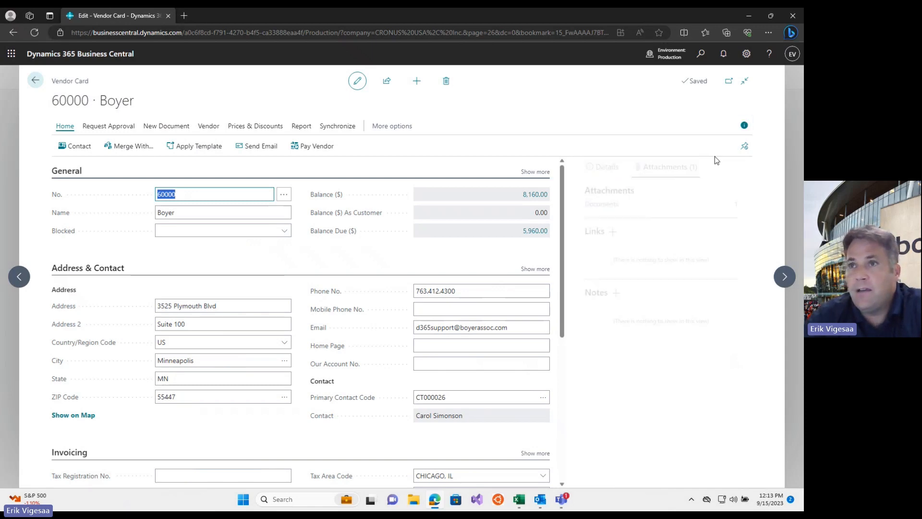
{"action": "left_click", "coordinate": [36, 82]}
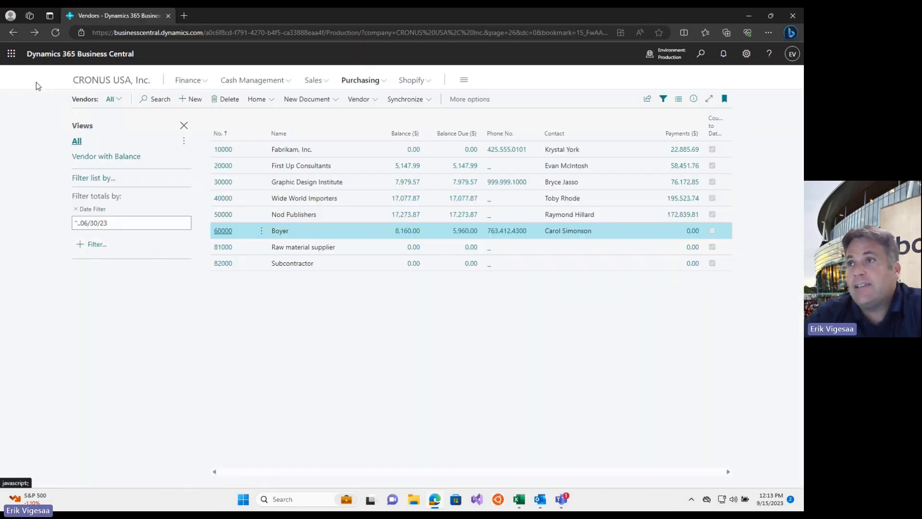
Step: Open the Wide World Importers invoice from the list of purchase invoices
{"action": "left_click", "coordinate": [358, 79]}
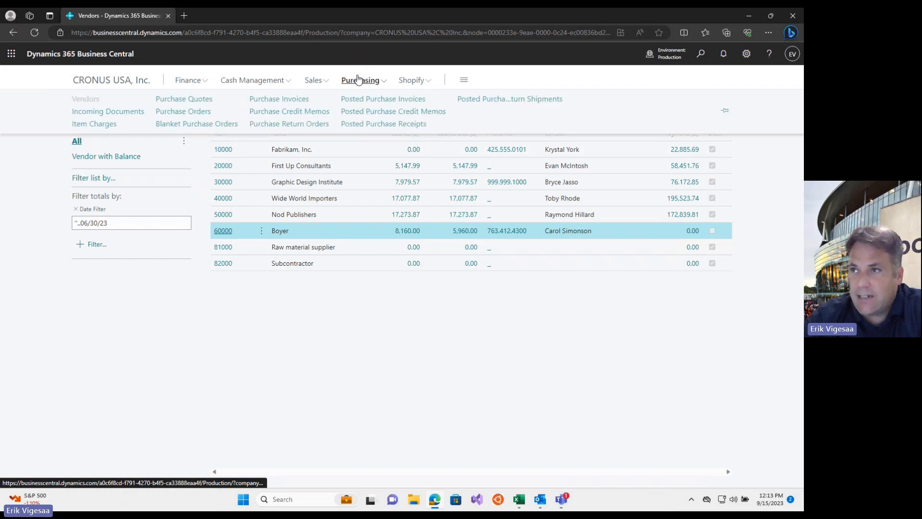
{"action": "left_click", "coordinate": [279, 99]}
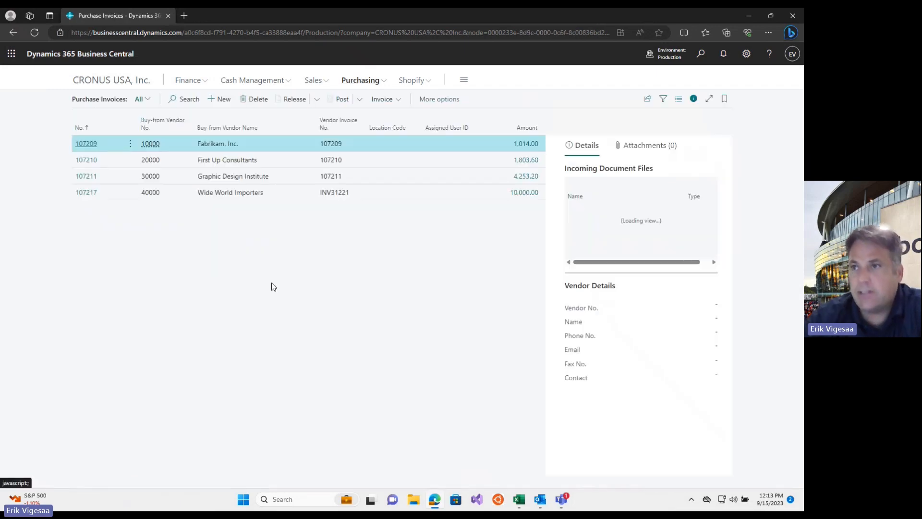
{"action": "left_click", "coordinate": [90, 199]}
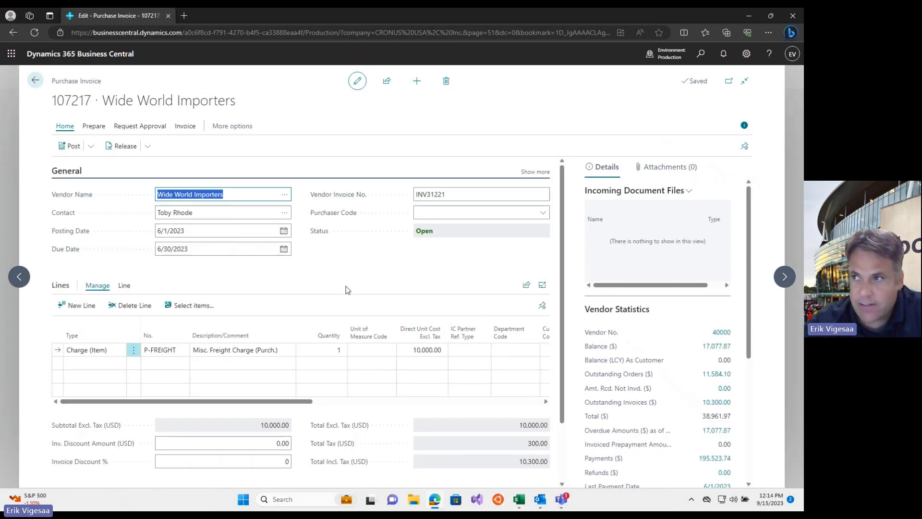
Step: Add a second invoice line of type G/L Account for 61250 Consulting Services
{"action": "scroll", "coordinate": [278, 225], "scroll_direction": "down", "scroll_amount": 1}
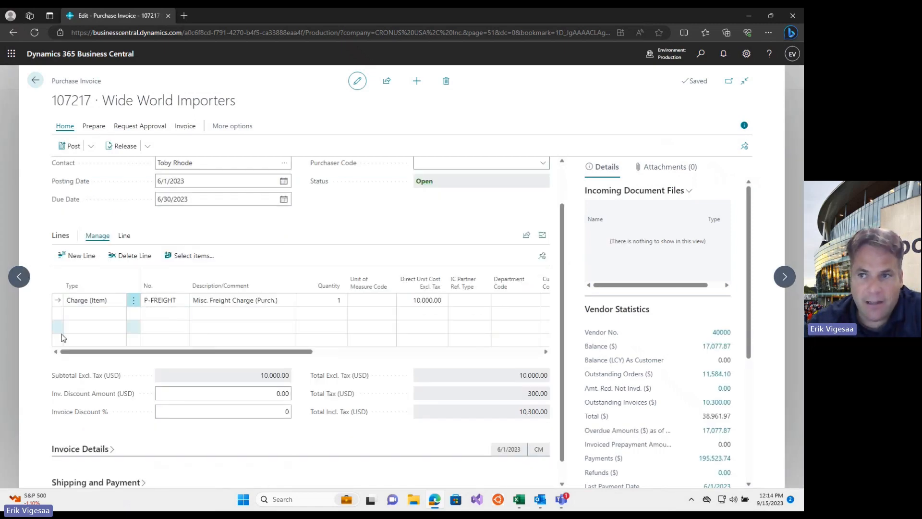
{"action": "left_click", "coordinate": [123, 319]}
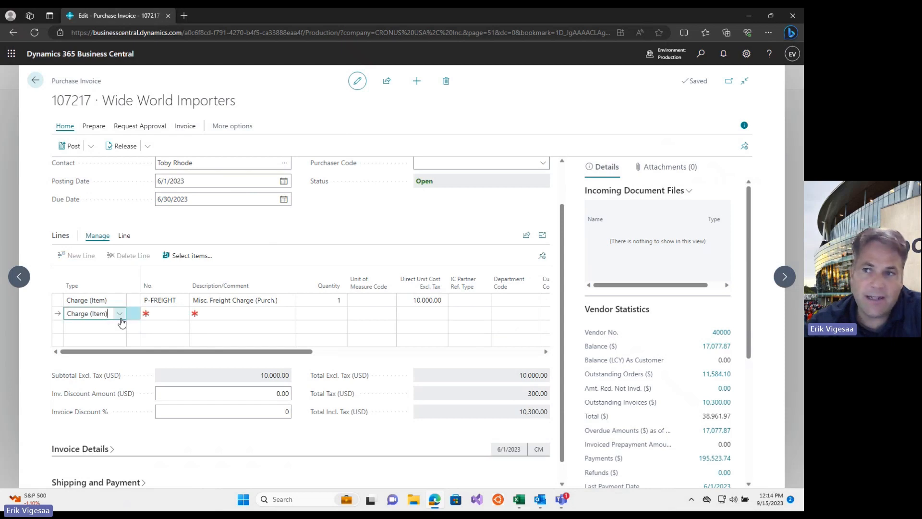
{"action": "left_click", "coordinate": [120, 313]}
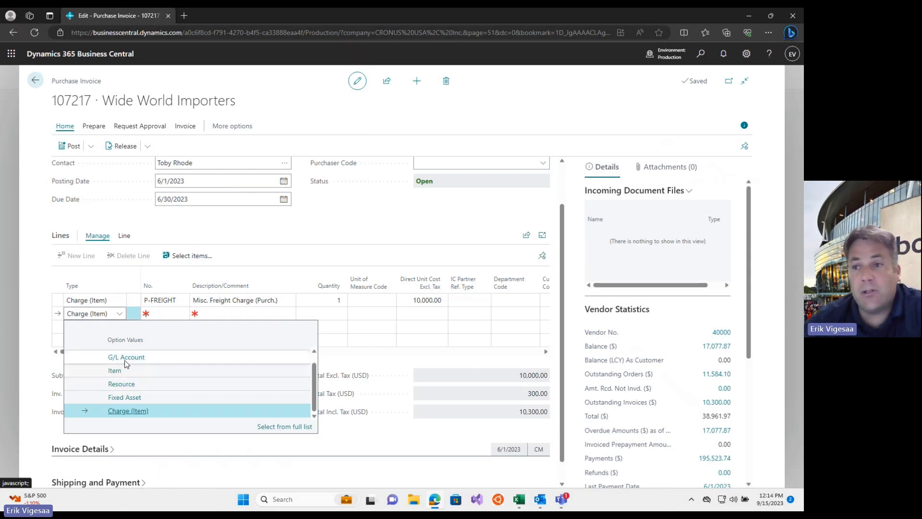
{"action": "left_click", "coordinate": [122, 358]}
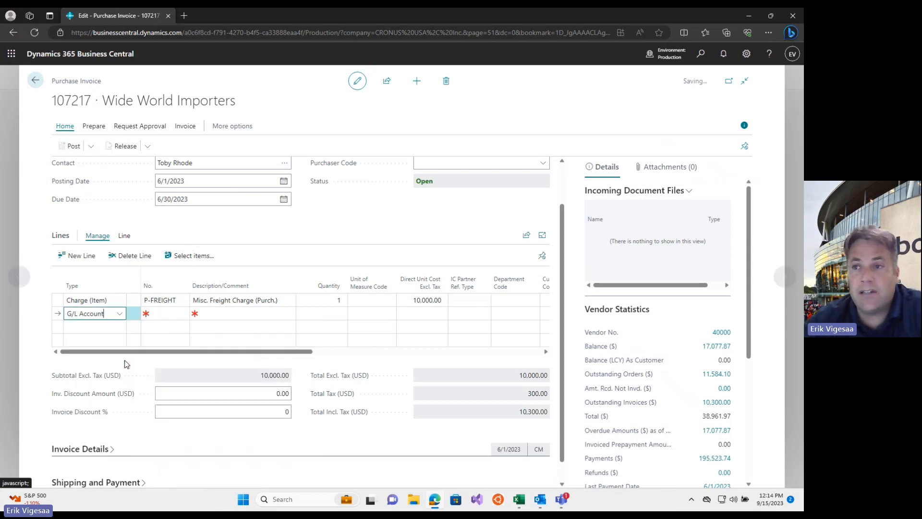
{"action": "left_click", "coordinate": [168, 313]}
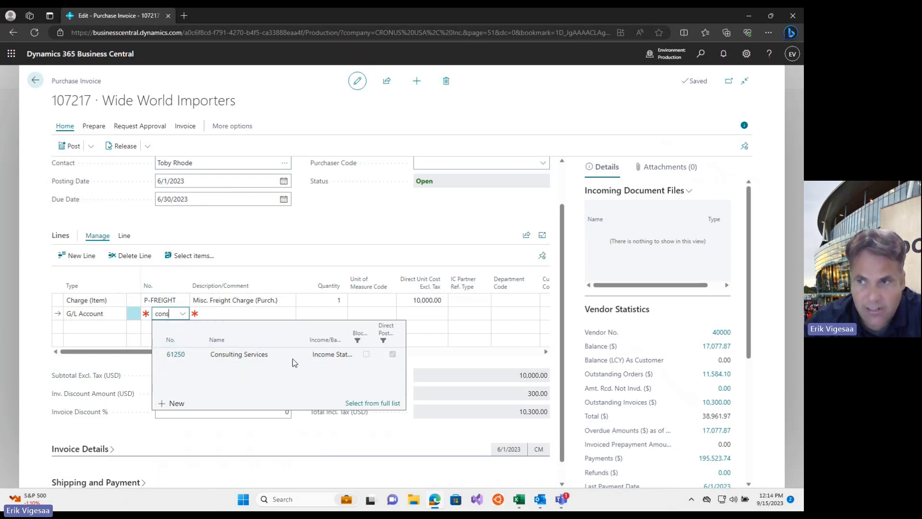
{"action": "left_click", "coordinate": [176, 354]}
Step: Set the Consulting Services line's quantity to 4 and its direct unit cost to 100
{"action": "left_click", "coordinate": [331, 314]}
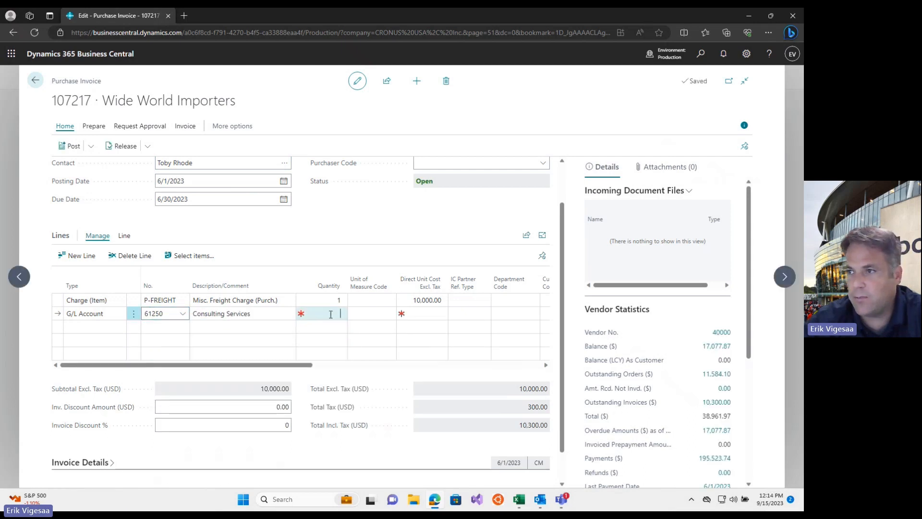
{"action": "left_click", "coordinate": [434, 314]}
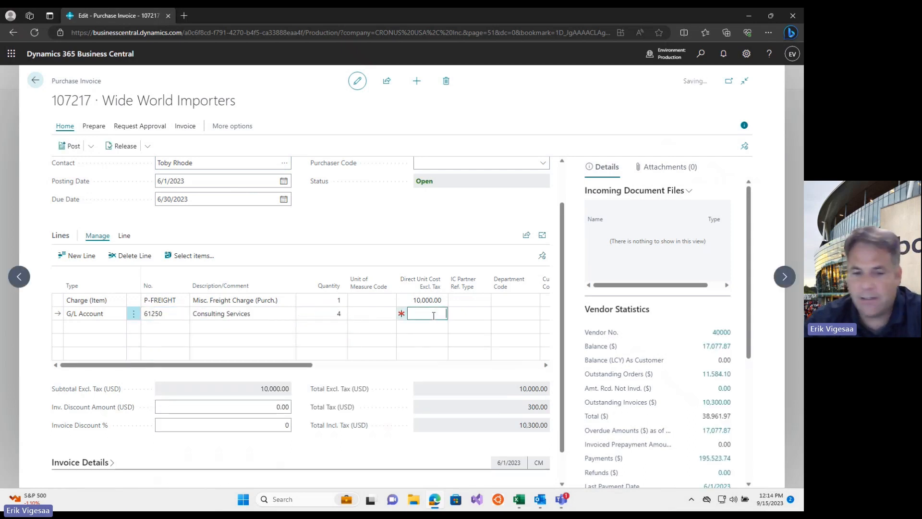
{"action": "type", "text": "100"}
{"action": "key", "text": "Tab"}
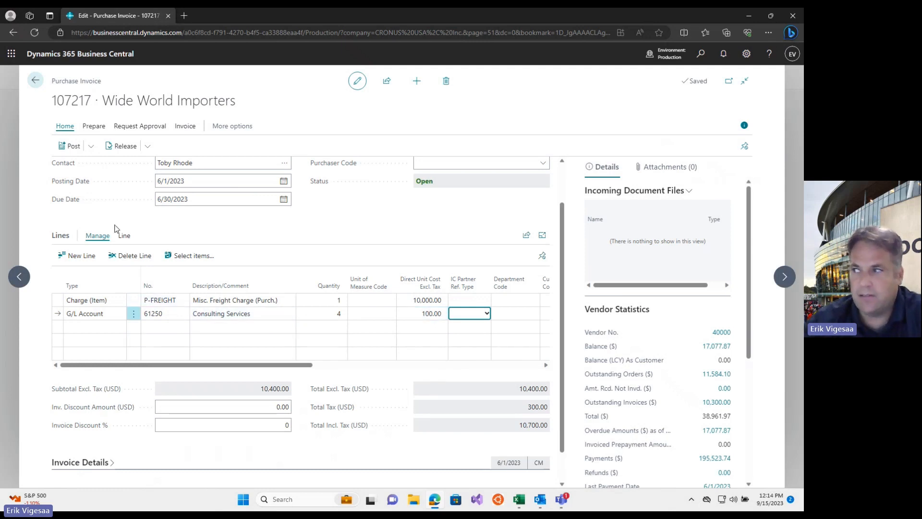
Step: Preview the invoice's posting, examine its G/L entries, then return to the purchase invoices list
{"action": "left_click", "coordinate": [90, 146]}
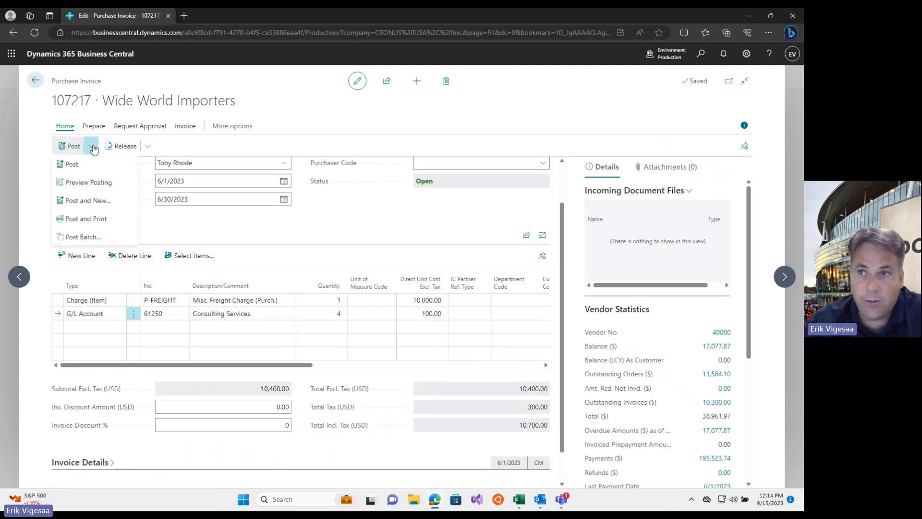
{"action": "left_click", "coordinate": [78, 182]}
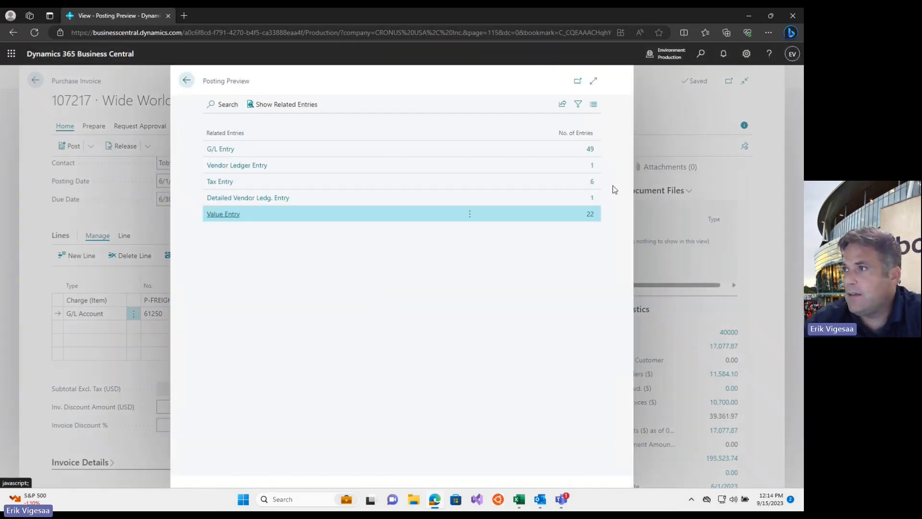
{"action": "left_click", "coordinate": [591, 149]}
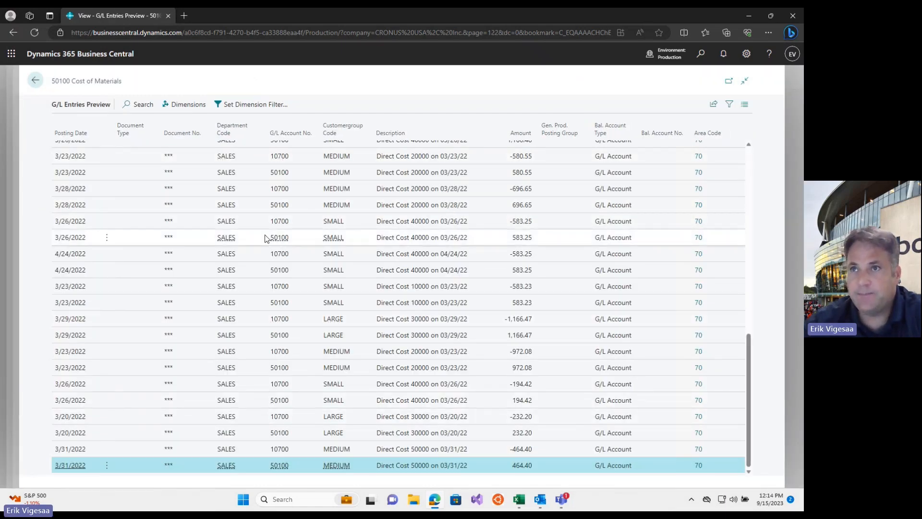
{"action": "left_click", "coordinate": [35, 81]}
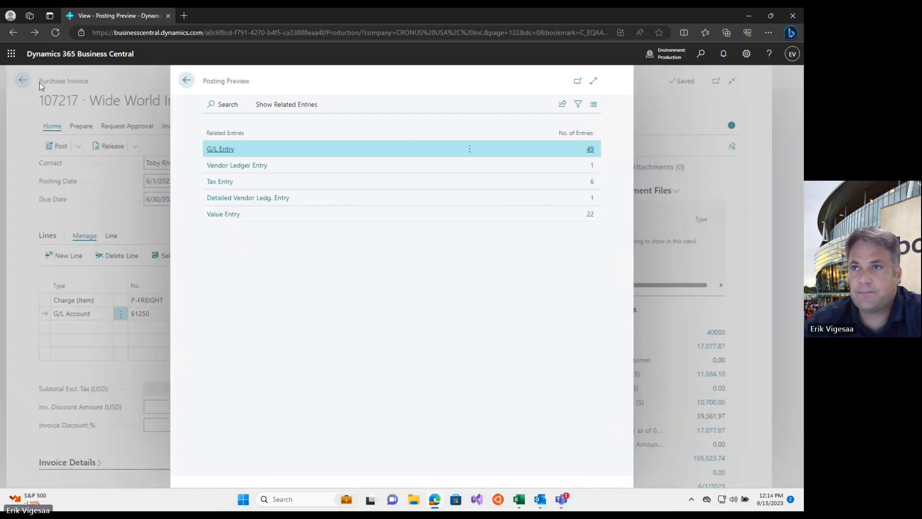
{"action": "left_click", "coordinate": [189, 82]}
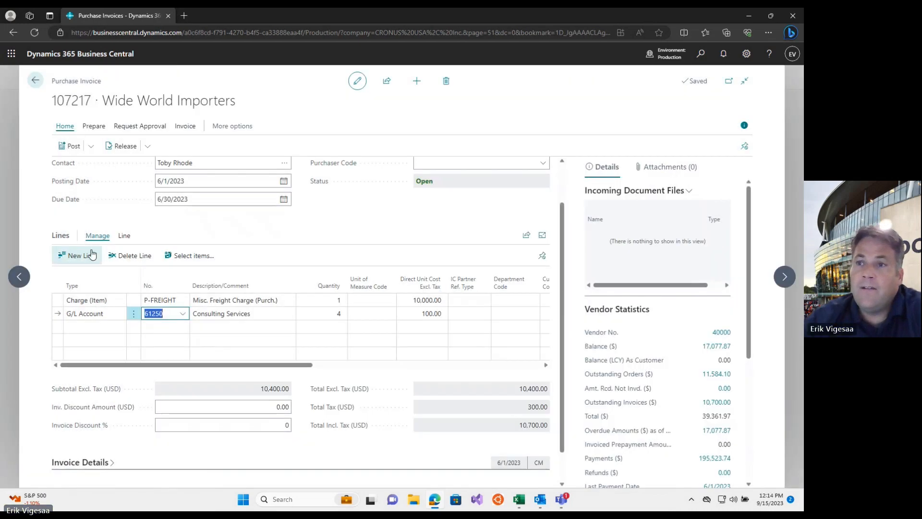
{"action": "left_click", "coordinate": [36, 82]}
{"action": "left_click", "coordinate": [451, 300]}
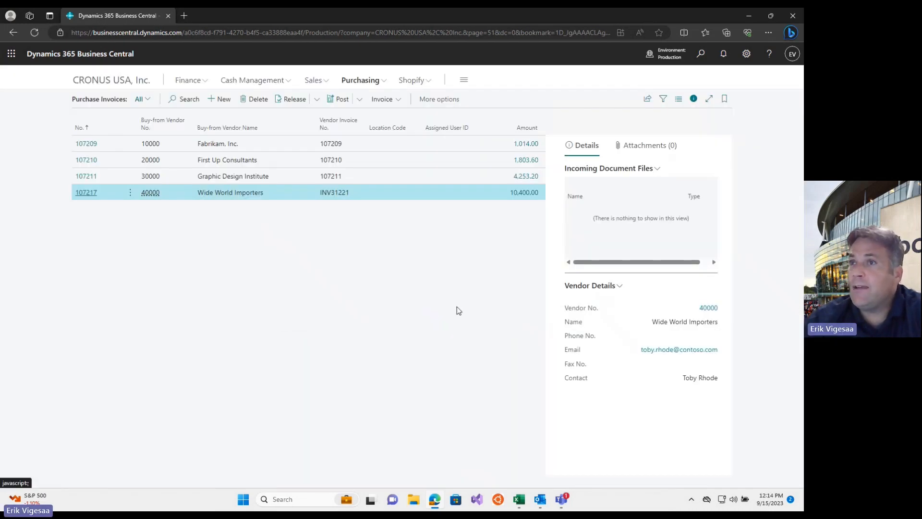
Step: Search for "pur jou" and open the Purchase Journals page
{"action": "left_click", "coordinate": [700, 58]}
{"action": "type", "text": "pur jou"}
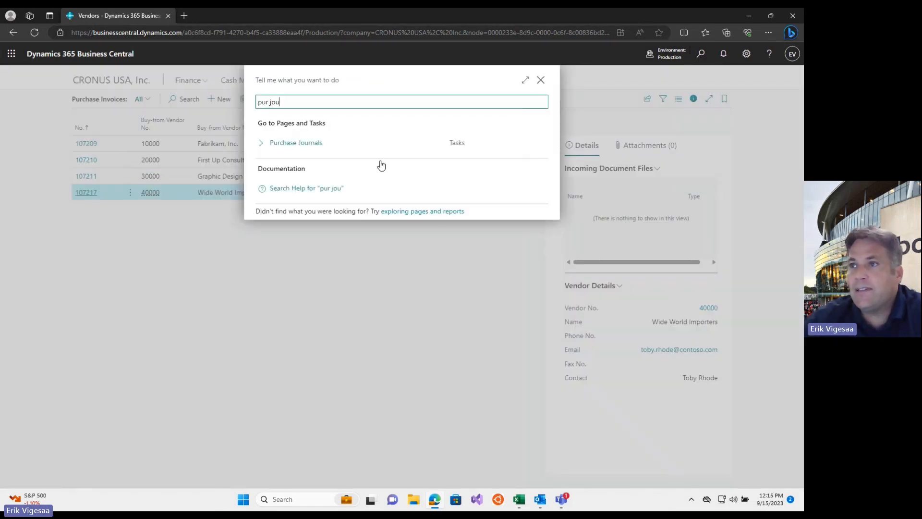
{"action": "key", "text": "Return"}
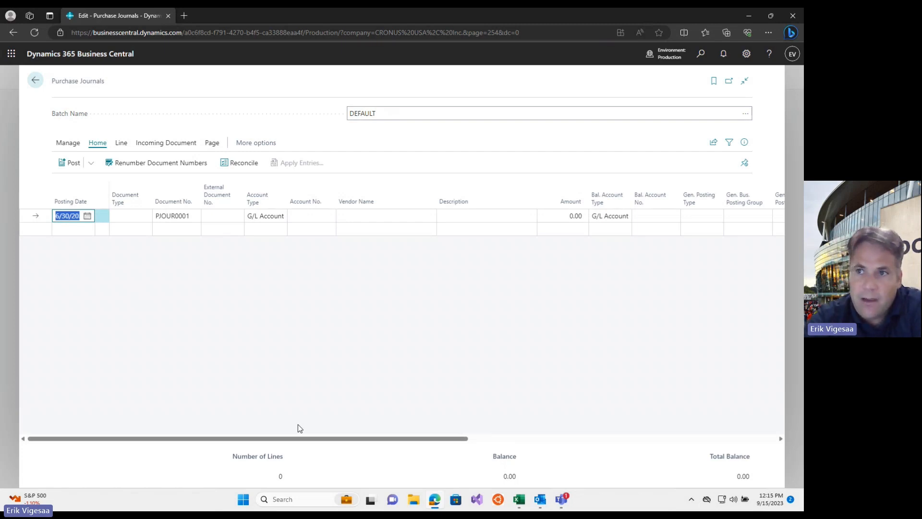
Step: Show the Purchase Journals workbook in Excel below the journal's columns, then return to Business Central
{"action": "left_click", "coordinate": [519, 498]}
{"action": "left_click_drag", "start_coordinate": [546, 18], "coordinate": [272, 241]}
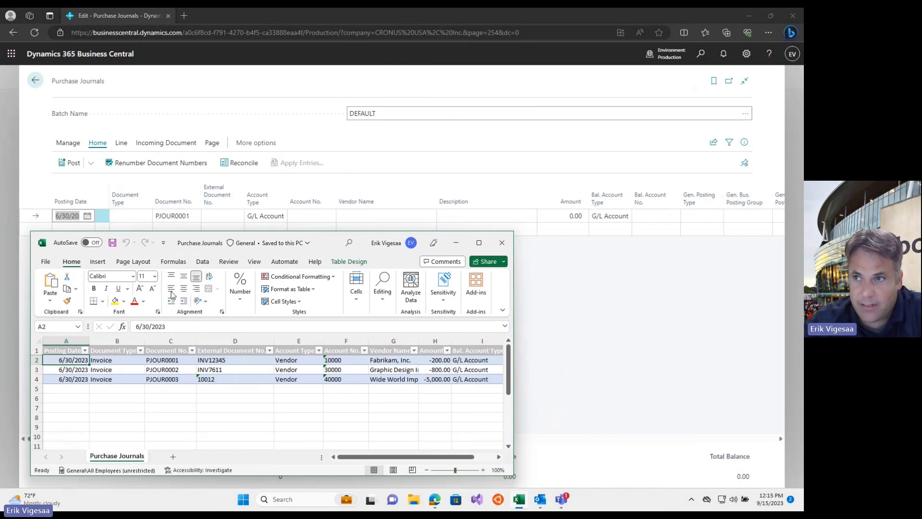
{"action": "left_click", "coordinate": [464, 137]}
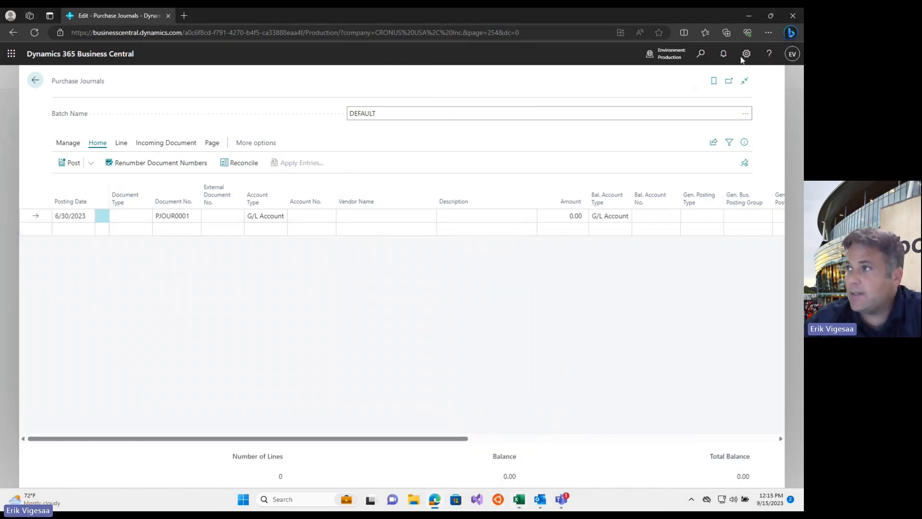
Step: Start personalizing the Purchase Journals page and add the Currency Code field between Description and Amount
{"action": "left_click", "coordinate": [748, 55]}
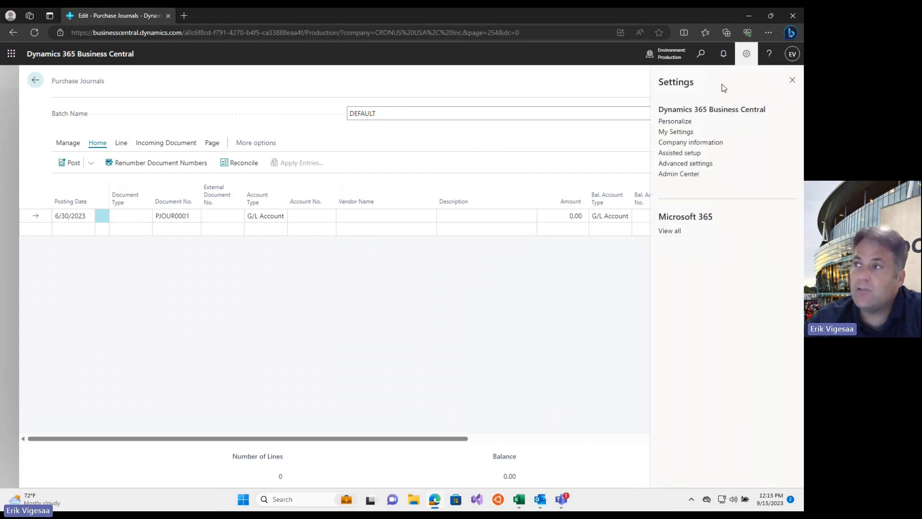
{"action": "left_click", "coordinate": [693, 121]}
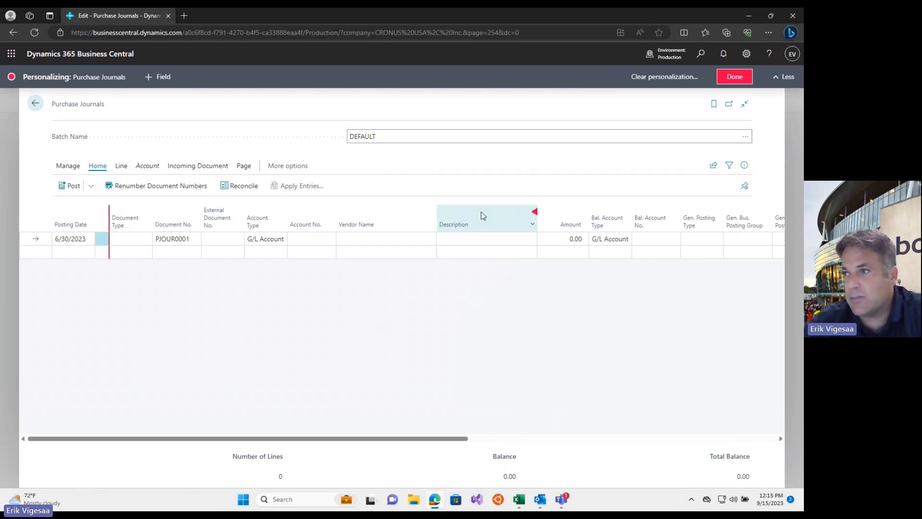
{"action": "mouse_move", "coordinate": [482, 214]}
{"action": "left_mouse_down"}
{"action": "mouse_move", "coordinate": [361, 216]}
{"action": "mouse_move", "coordinate": [477, 212]}
{"action": "left_mouse_up"}
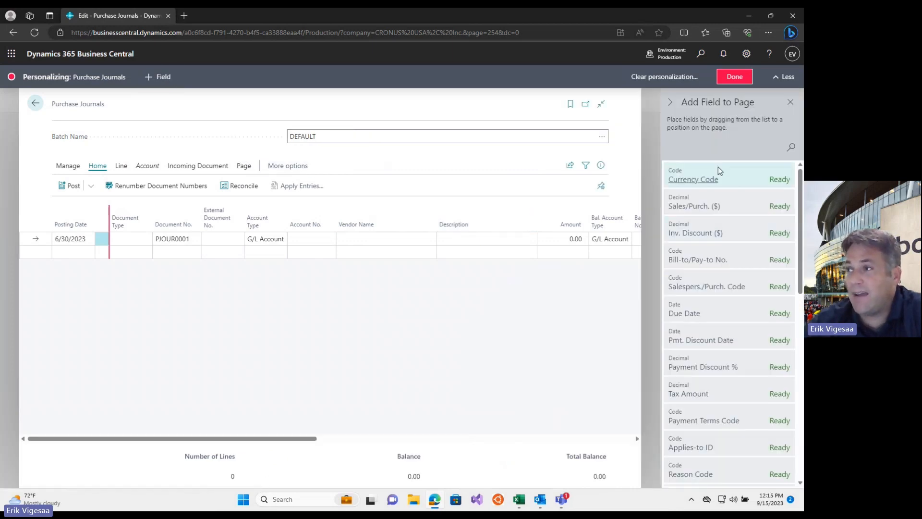
{"action": "mouse_move", "coordinate": [731, 171]}
{"action": "left_mouse_down"}
{"action": "mouse_move", "coordinate": [612, 185]}
{"action": "mouse_move", "coordinate": [537, 214]}
{"action": "left_mouse_up"}
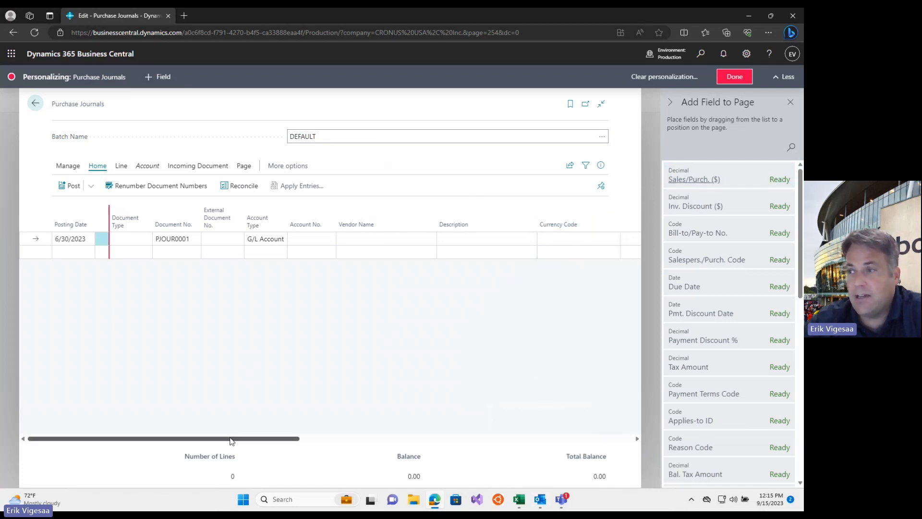
Step: Remove the Currency Code column from the journal lines and finish personalizing the page
{"action": "left_click_drag", "start_coordinate": [232, 441], "coordinate": [295, 446]}
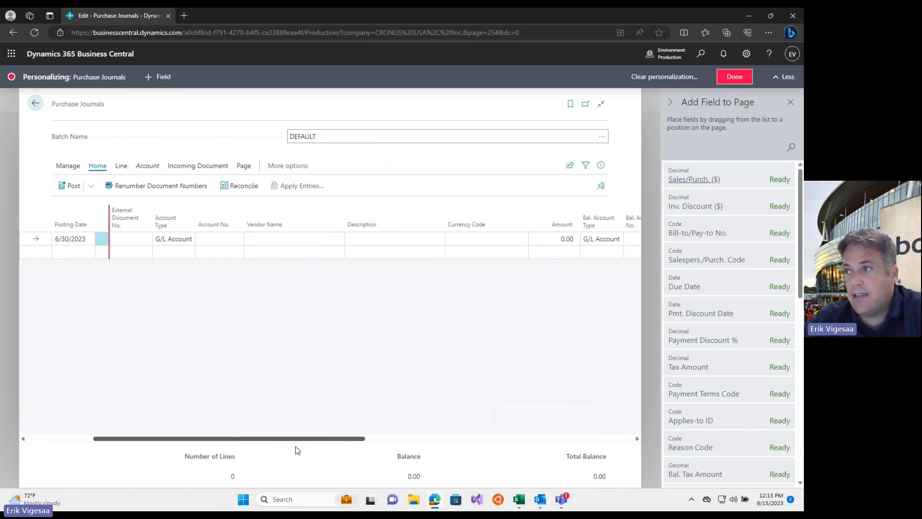
{"action": "left_click", "coordinate": [527, 214]}
{"action": "left_click", "coordinate": [541, 256]}
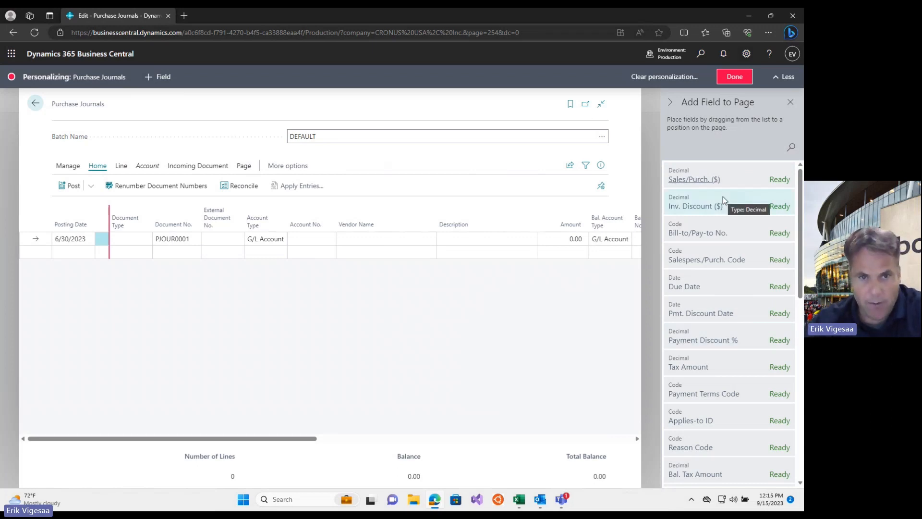
{"action": "left_click", "coordinate": [735, 76]}
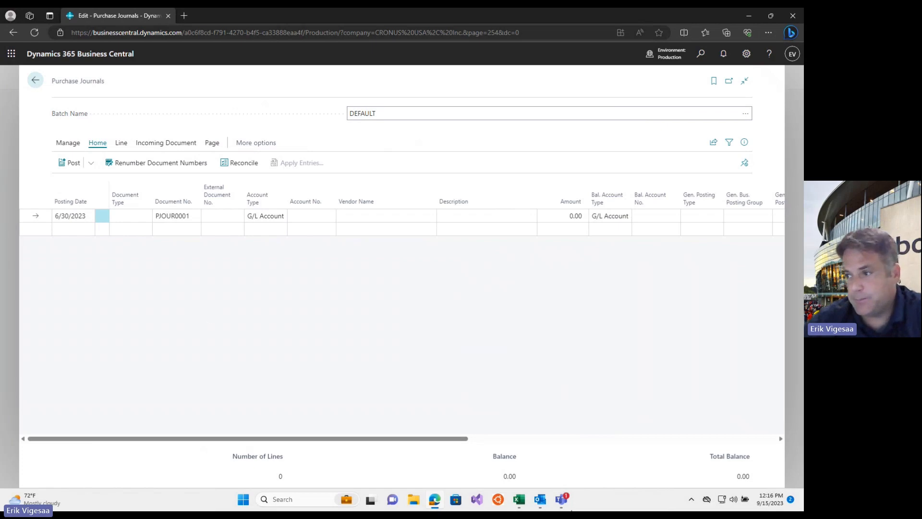
Step: Switch to the Purchase Journals workbook in Excel, maximize it and copy all the invoice rows
{"action": "left_click", "coordinate": [519, 499]}
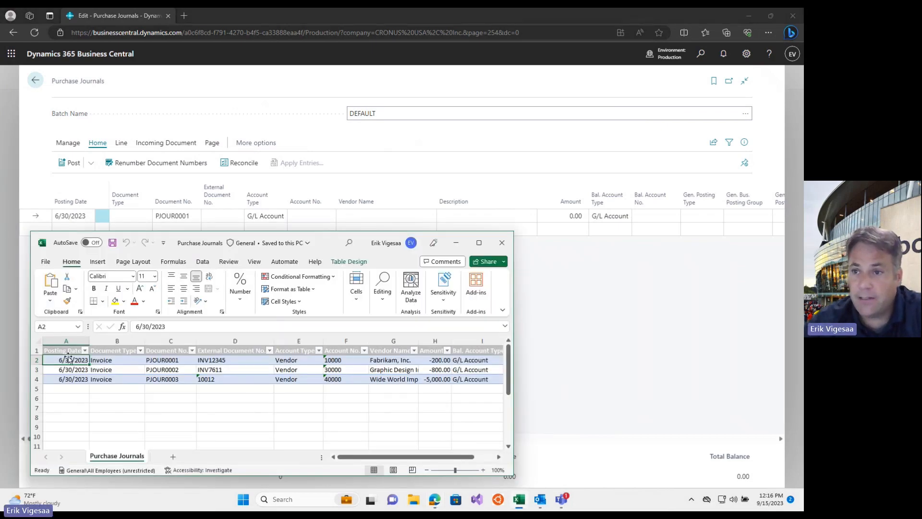
{"action": "left_click", "coordinate": [479, 242]}
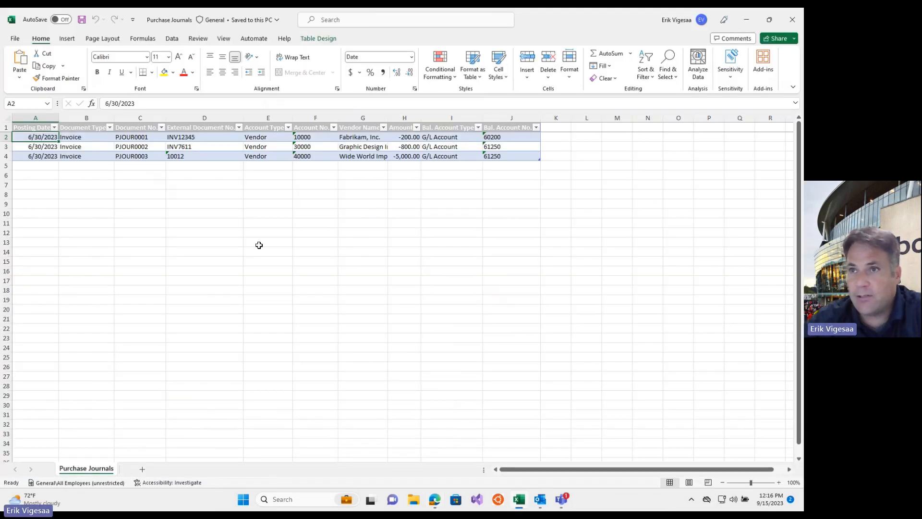
{"action": "left_click_drag", "start_coordinate": [45, 136], "coordinate": [496, 156]}
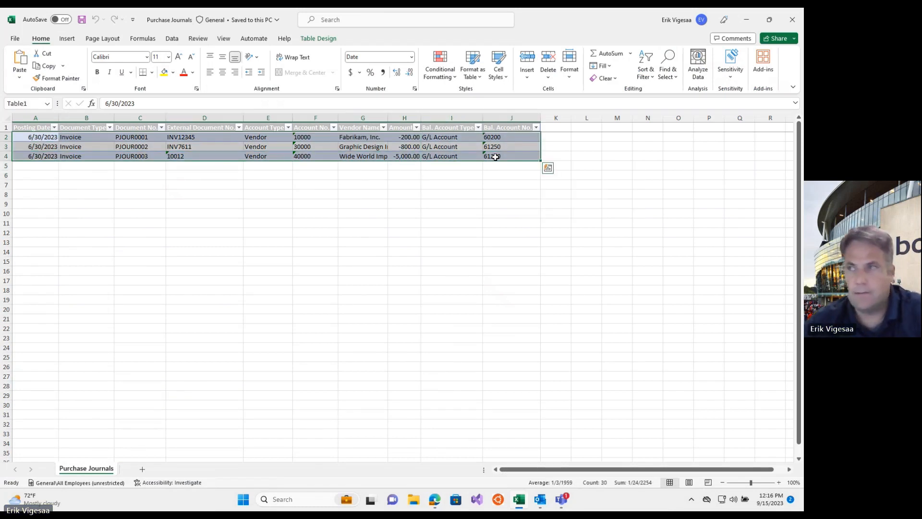
{"action": "key", "text": "ctrl+c"}
Step: Minimize Excel, try to paste the copied rows into the purchase journal, then refresh the page to discard the erroneous values
{"action": "left_click", "coordinate": [747, 20]}
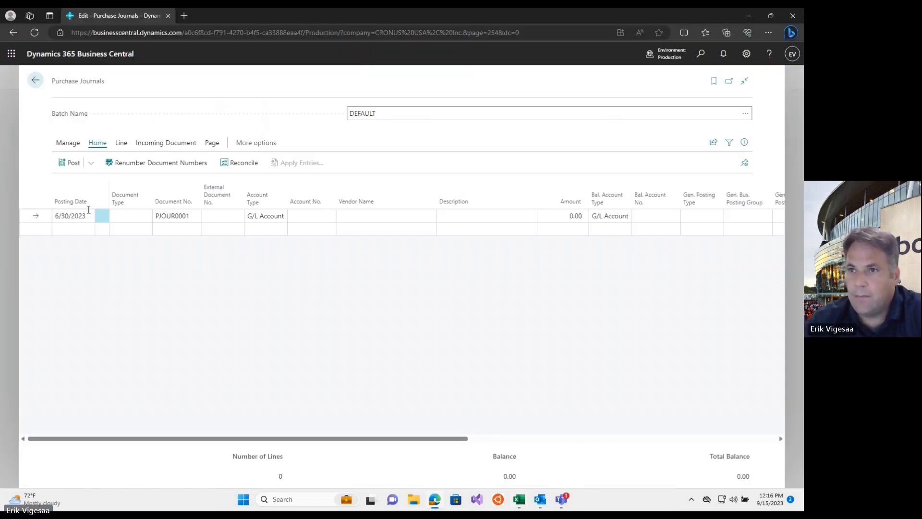
{"action": "right_click", "coordinate": [68, 212]}
{"action": "left_click", "coordinate": [95, 298]}
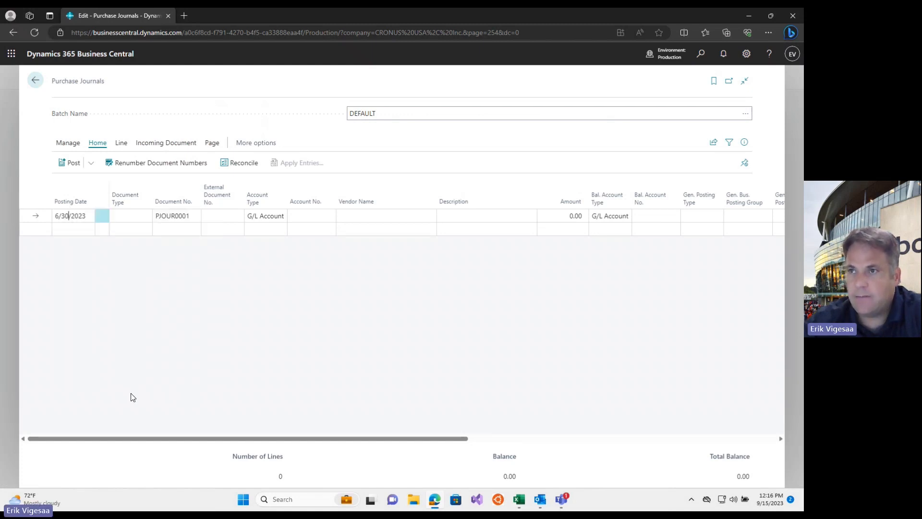
{"action": "left_click", "coordinate": [488, 299]}
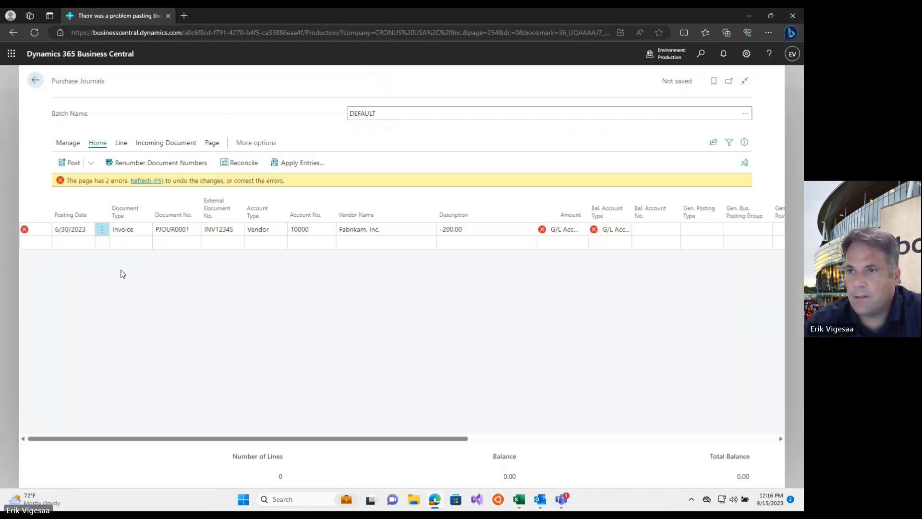
{"action": "left_click", "coordinate": [142, 182]}
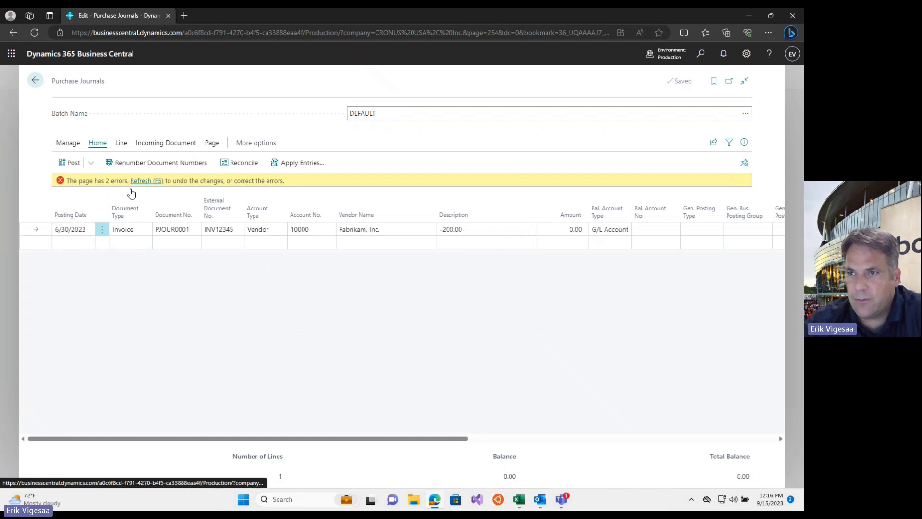
Step: Try to paste the copied invoice rows into the first purchase journal line, starting from its posting date
{"action": "left_click", "coordinate": [58, 216]}
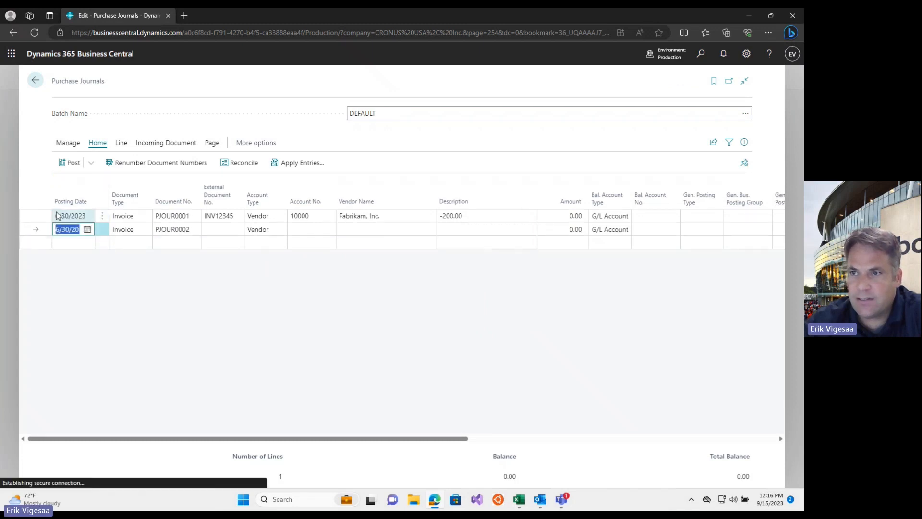
{"action": "right_click", "coordinate": [57, 217]}
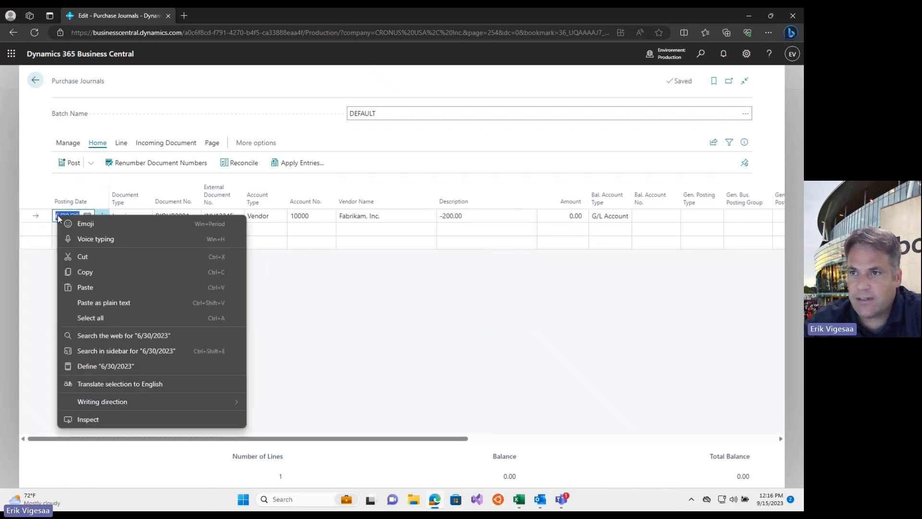
{"action": "left_click", "coordinate": [86, 287]}
{"action": "left_click", "coordinate": [488, 298]}
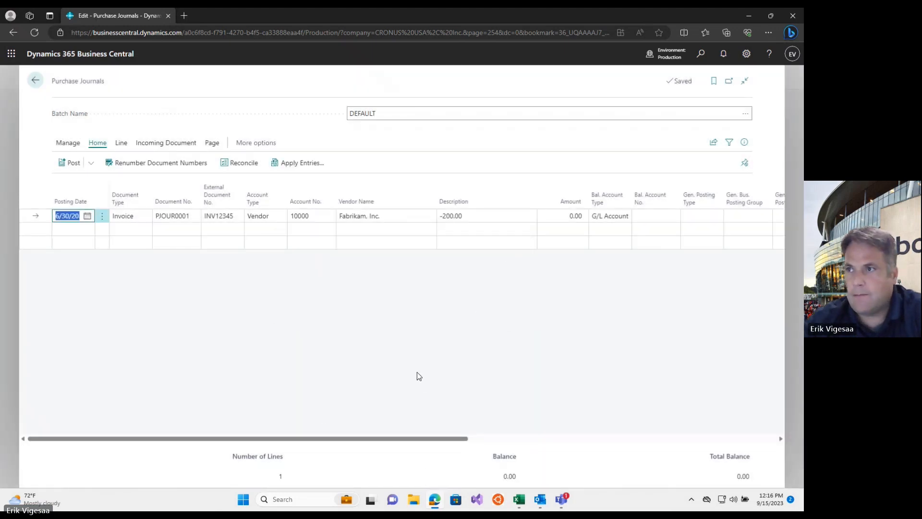
Step: Bring up the Purchase Journals workbook, place it below the journal lines and widen it to compare the columns
{"action": "key", "text": "alt+Tab"}
{"action": "left_click_drag", "start_coordinate": [576, 29], "coordinate": [292, 261]}
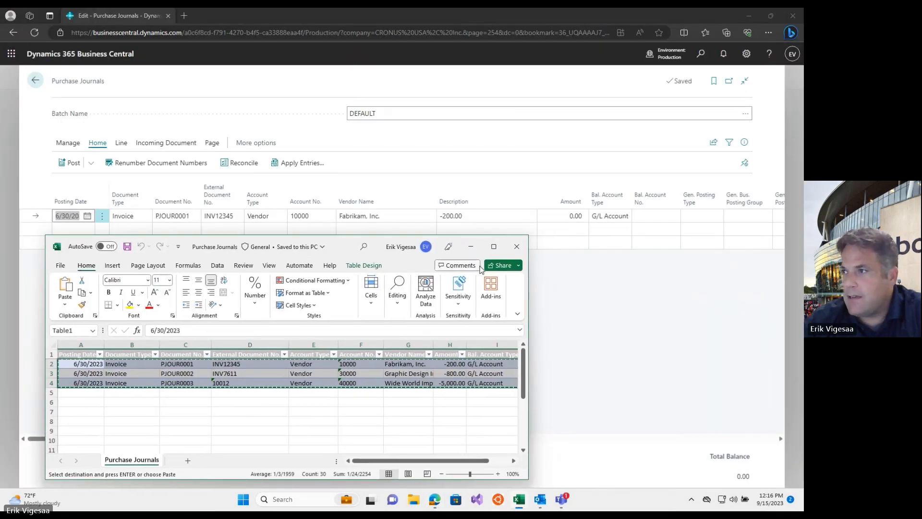
{"action": "left_click_drag", "start_coordinate": [529, 375], "coordinate": [744, 373]}
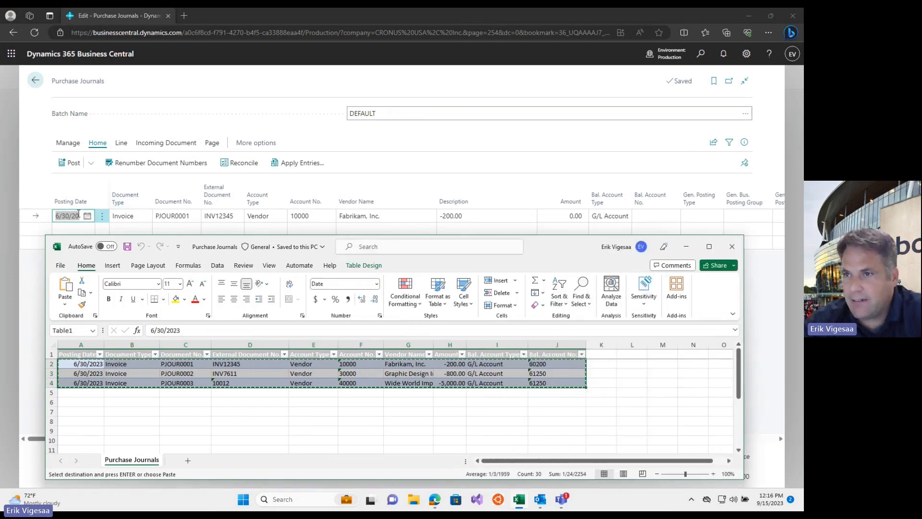
Step: Delete the Fabrikam, Inc. invoice line from the purchase journal and leave the journal
{"action": "left_click", "coordinate": [102, 216]}
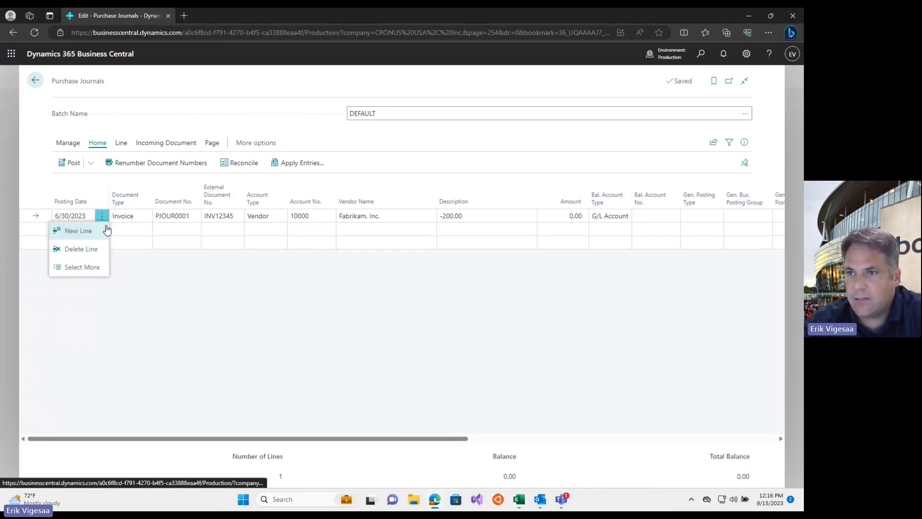
{"action": "left_click", "coordinate": [91, 250]}
{"action": "left_click", "coordinate": [446, 299]}
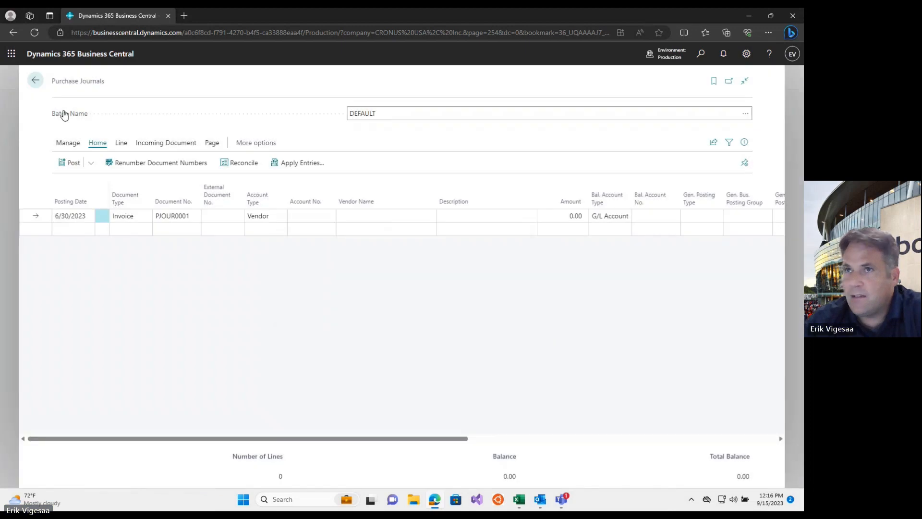
{"action": "left_click", "coordinate": [35, 85]}
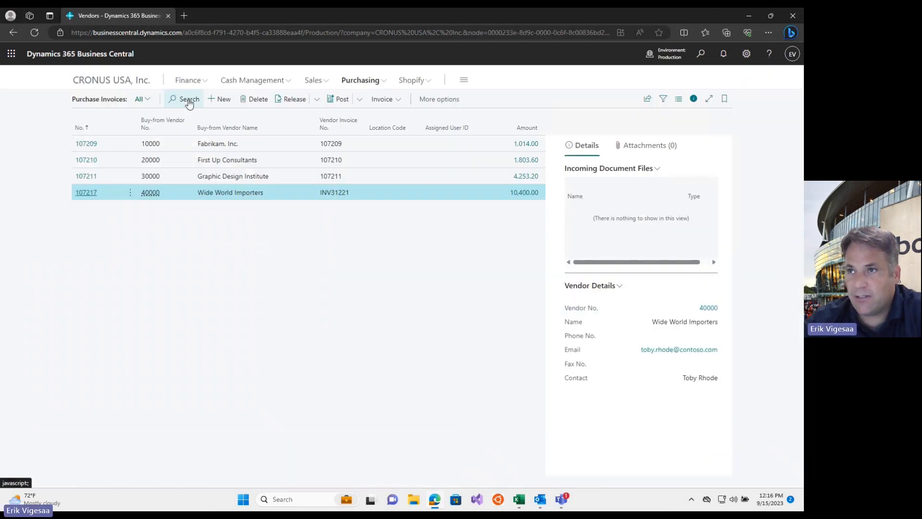
Step: Open the DEFAULT batch of the general journals in the Finance area
{"action": "left_click", "coordinate": [188, 80]}
{"action": "left_click", "coordinate": [100, 99]}
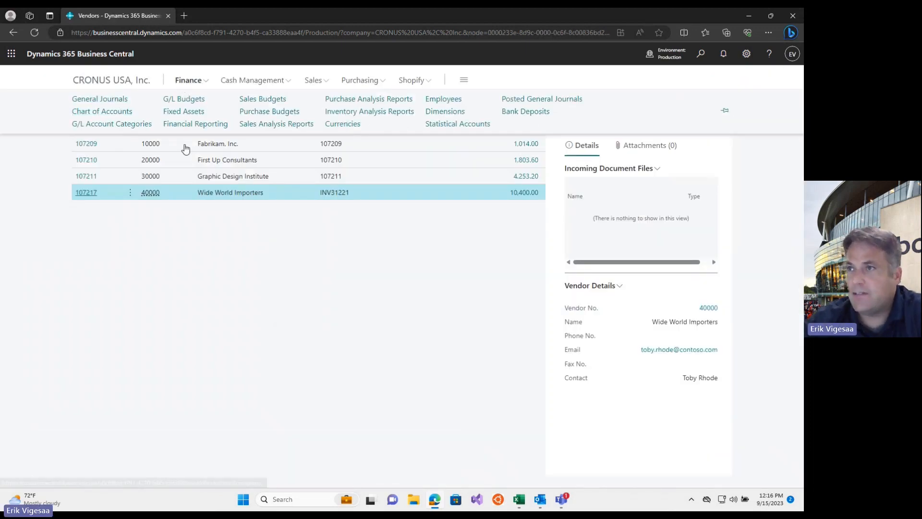
{"action": "left_click", "coordinate": [89, 150]}
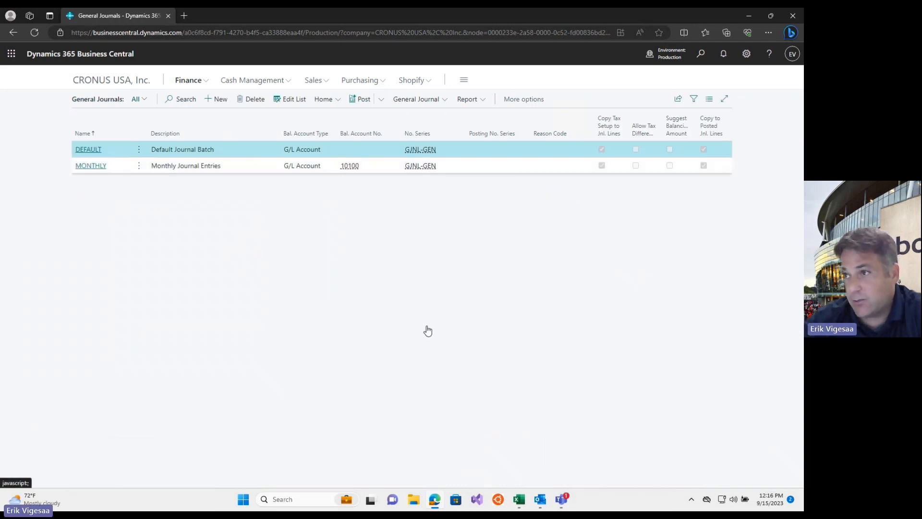
Step: Select all lines in the DEFAULT general journal and delete them
{"action": "left_click", "coordinate": [102, 211]}
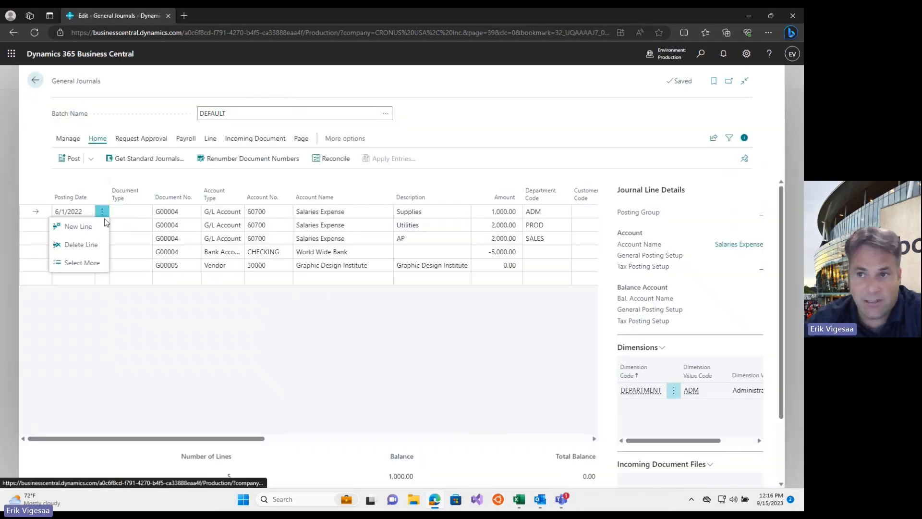
{"action": "left_click", "coordinate": [81, 263]}
{"action": "left_click", "coordinate": [61, 196]}
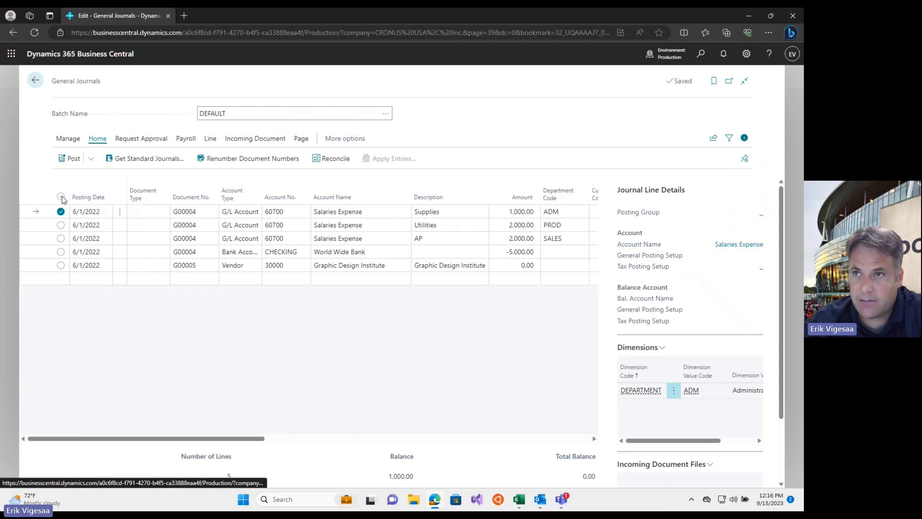
{"action": "left_click", "coordinate": [67, 138]}
{"action": "left_click", "coordinate": [72, 158]}
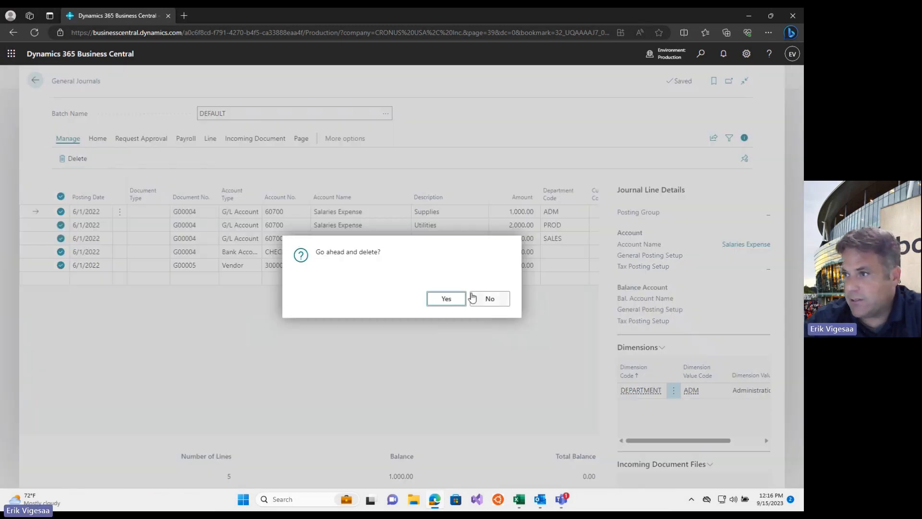
{"action": "left_click", "coordinate": [446, 303]}
Step: Open the Payroll Entry workbook from the Import Files folder and close File Explorer
{"action": "left_click", "coordinate": [414, 499]}
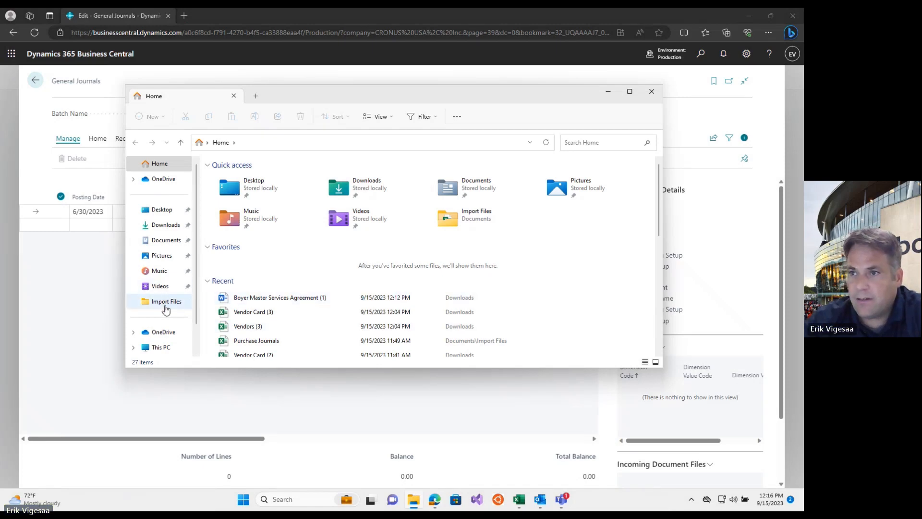
{"action": "left_click", "coordinate": [166, 303]}
{"action": "scroll", "coordinate": [302, 231], "scroll_direction": "down", "scroll_amount": 5}
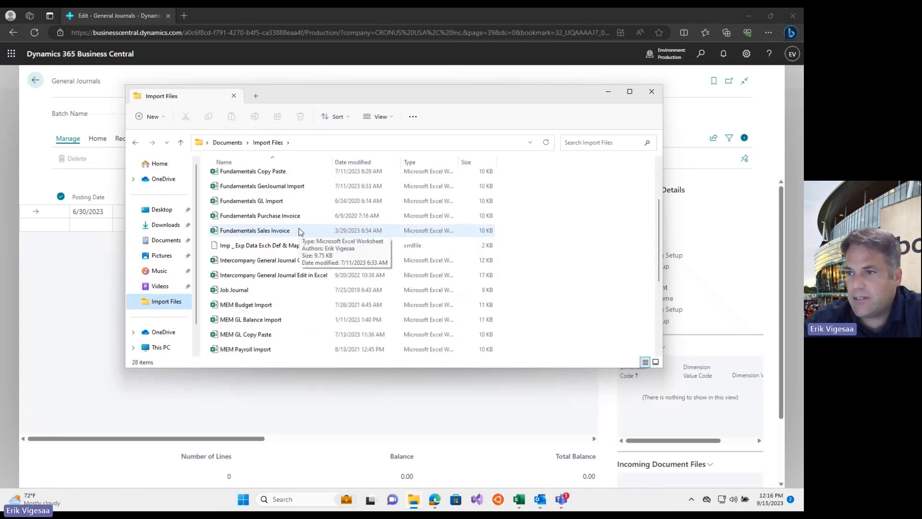
{"action": "double_click", "coordinate": [243, 260]}
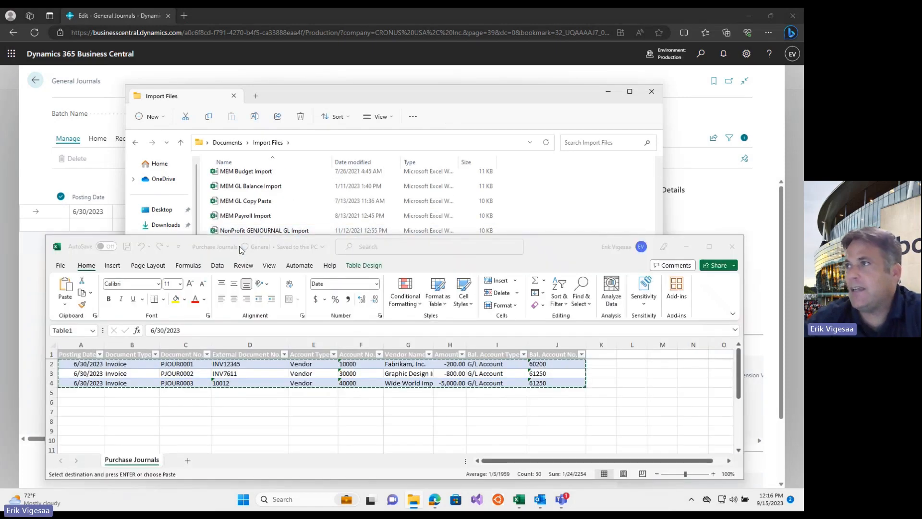
{"action": "left_click", "coordinate": [654, 93]}
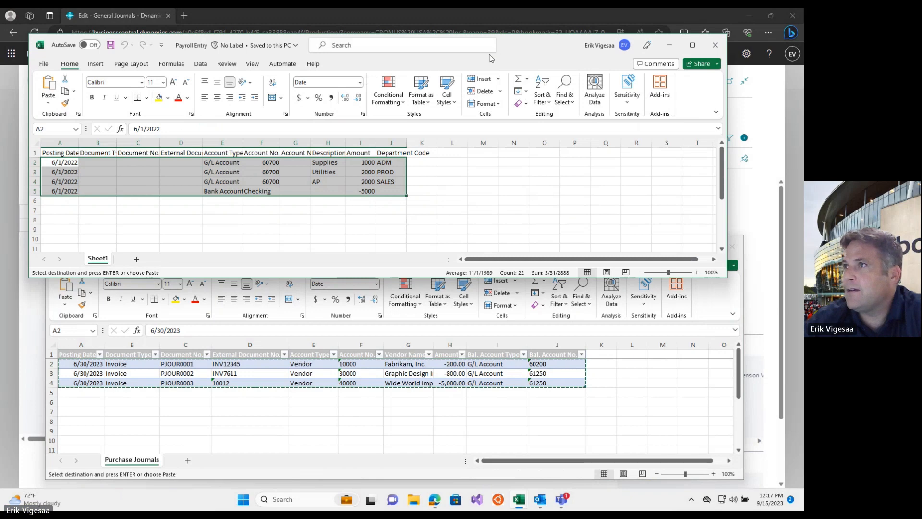
Step: Copy the payroll rows A2:J5 in the Payroll Entry workbook and try to paste them into the empty general journal line
{"action": "left_click_drag", "start_coordinate": [490, 58], "coordinate": [497, 241]}
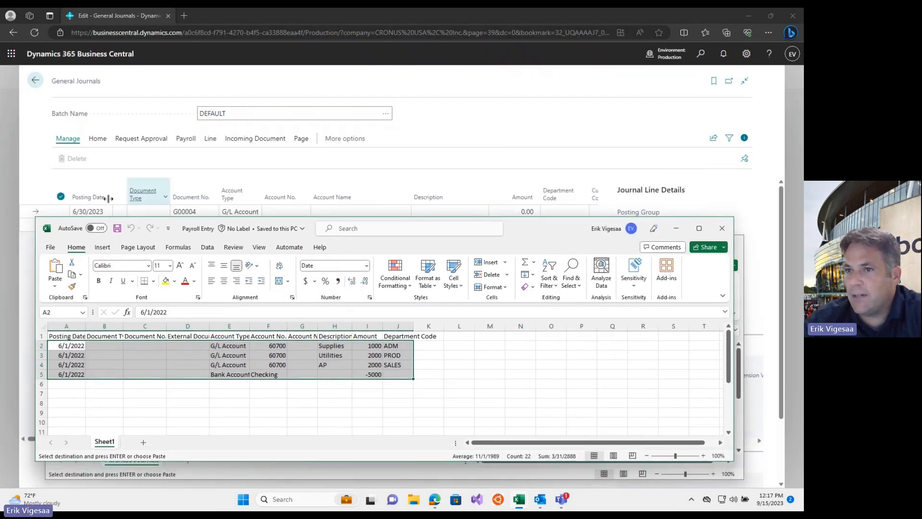
{"action": "right_click", "coordinate": [80, 347]}
{"action": "left_click", "coordinate": [114, 74]}
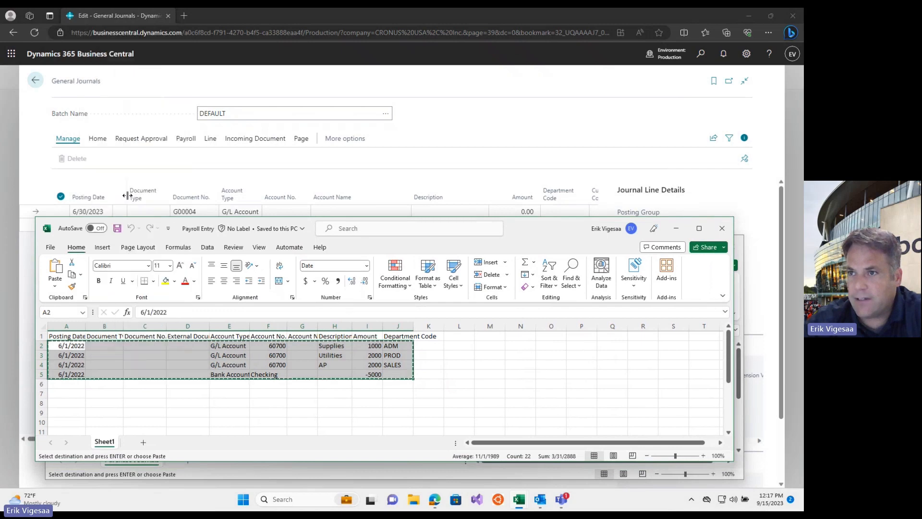
{"action": "right_click", "coordinate": [91, 213]}
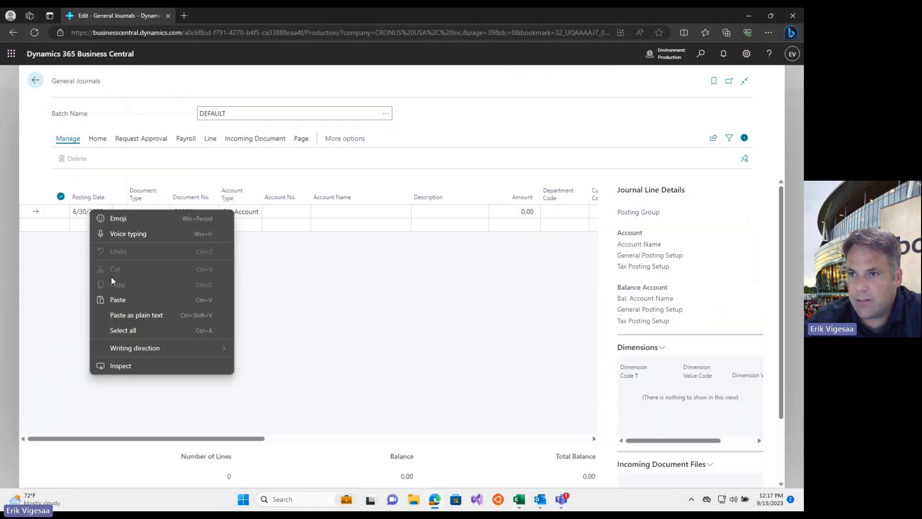
{"action": "left_click", "coordinate": [116, 300]}
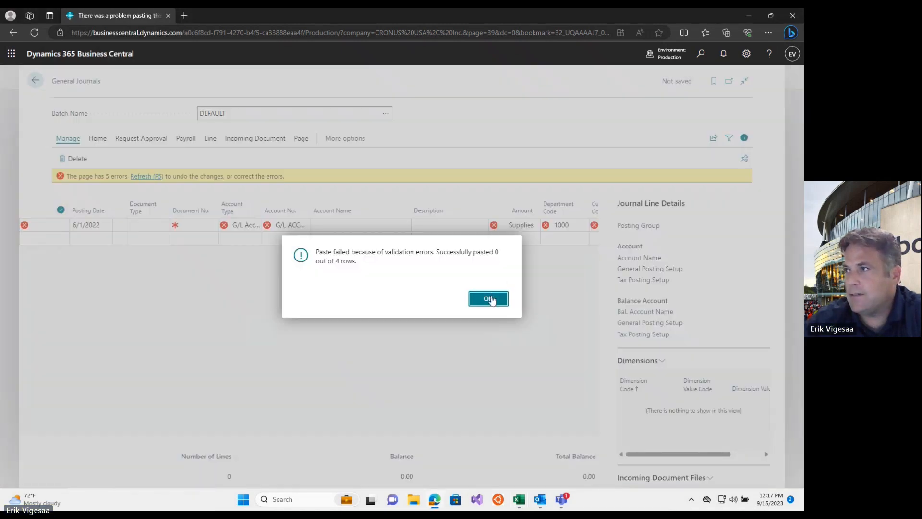
{"action": "left_click", "coordinate": [490, 298]}
Step: Hide the journal's details pane and place the Payroll Entry workbook below the journal lines to compare the columns
{"action": "left_click", "coordinate": [745, 138]}
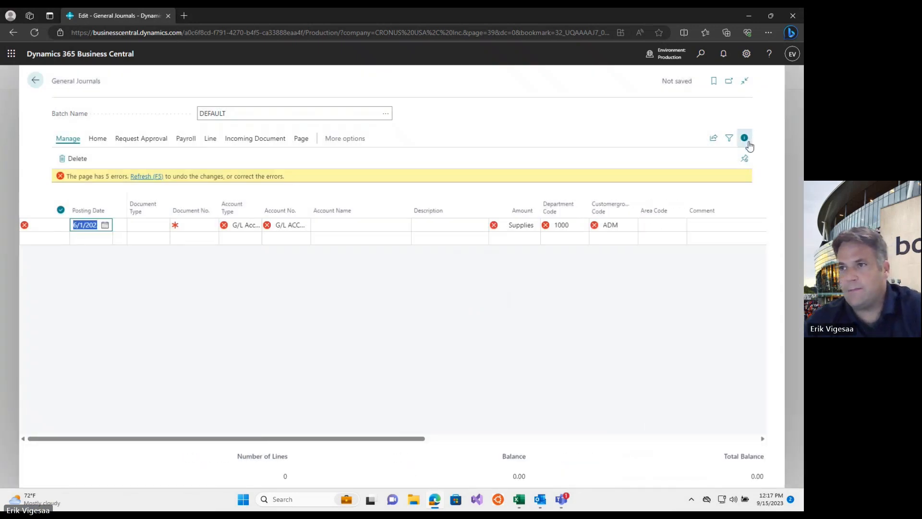
{"action": "key", "text": "alt+Tab"}
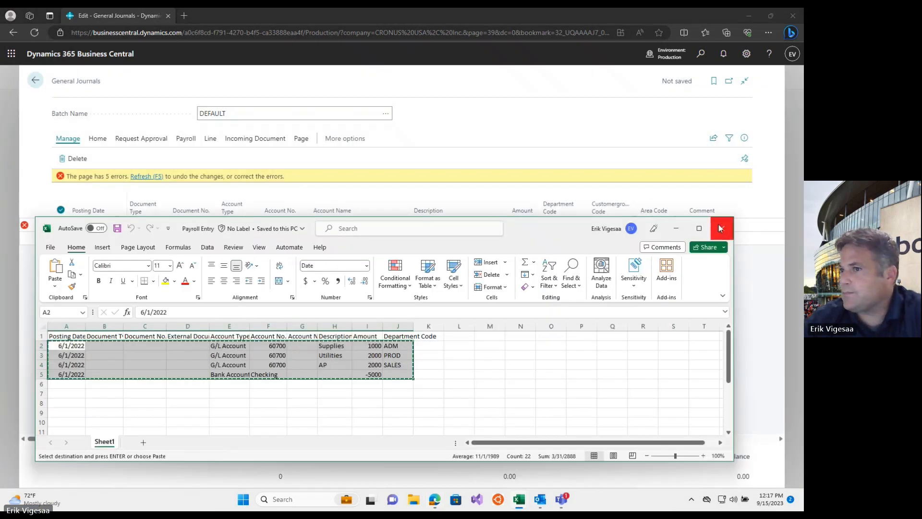
{"action": "left_click", "coordinate": [676, 228]}
{"action": "key", "text": "alt+Tab"}
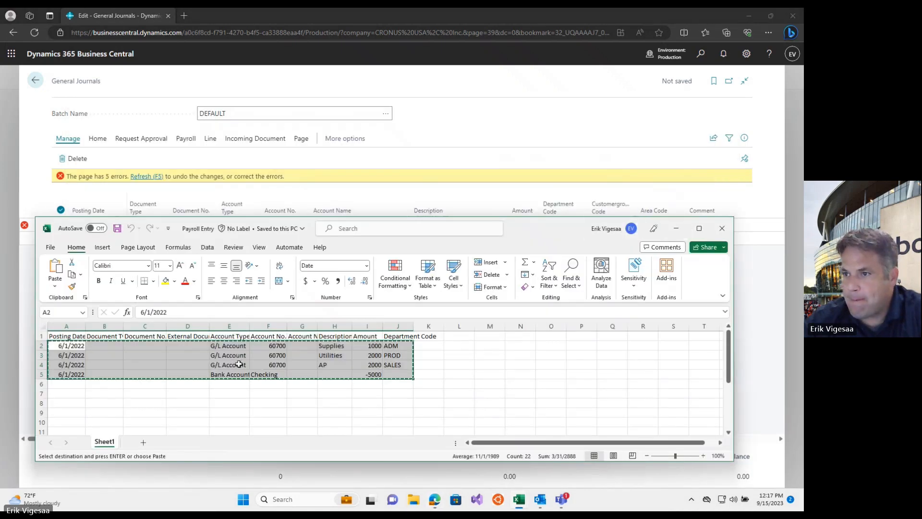
{"action": "right_click", "coordinate": [240, 366]}
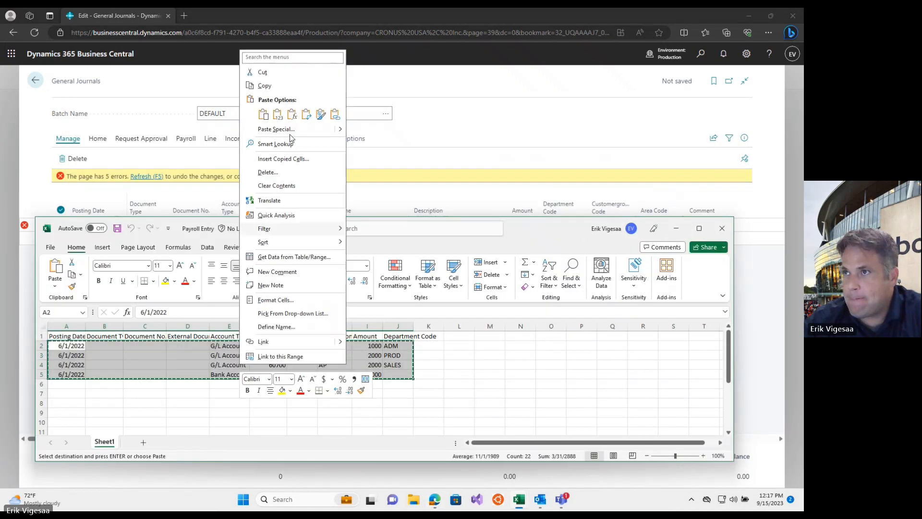
{"action": "left_click", "coordinate": [270, 86]}
{"action": "left_click_drag", "start_coordinate": [514, 237], "coordinate": [511, 323]}
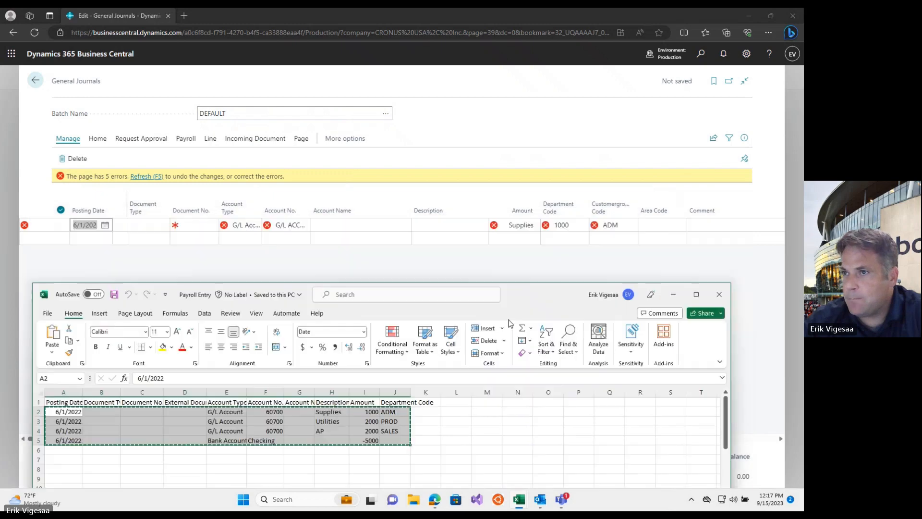
Step: Delete the External Document Type column from the Payroll Entry sheet and copy the payroll rows A2:I5
{"action": "left_click", "coordinate": [185, 368]}
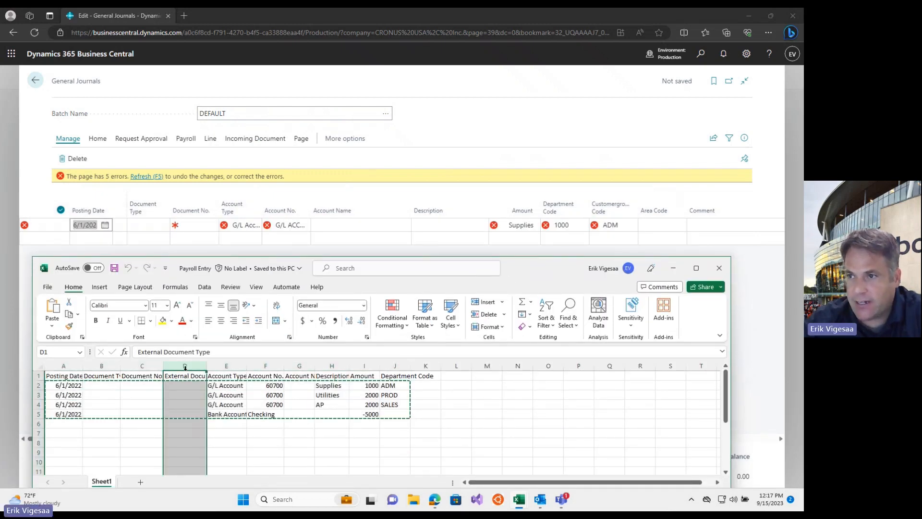
{"action": "right_click", "coordinate": [186, 371]}
{"action": "left_click", "coordinate": [215, 290]}
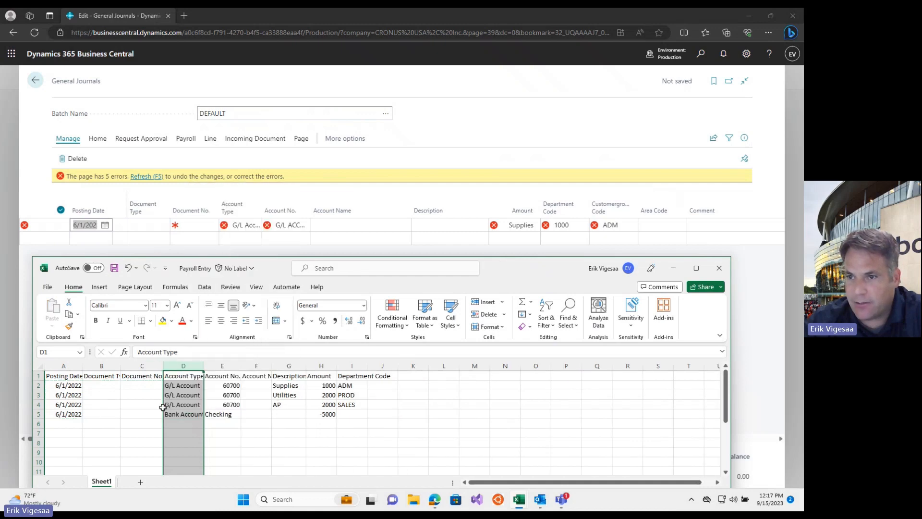
{"action": "left_click_drag", "start_coordinate": [67, 385], "coordinate": [350, 413]}
{"action": "key", "text": "ctrl+c"}
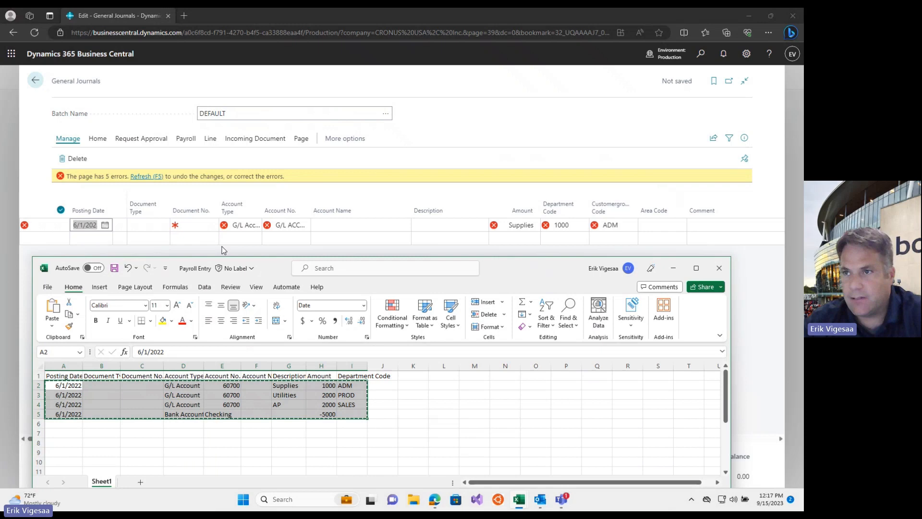
Step: Refresh the general journal to discard the erroneous values and try to paste the copied payroll rows
{"action": "left_click", "coordinate": [146, 176]}
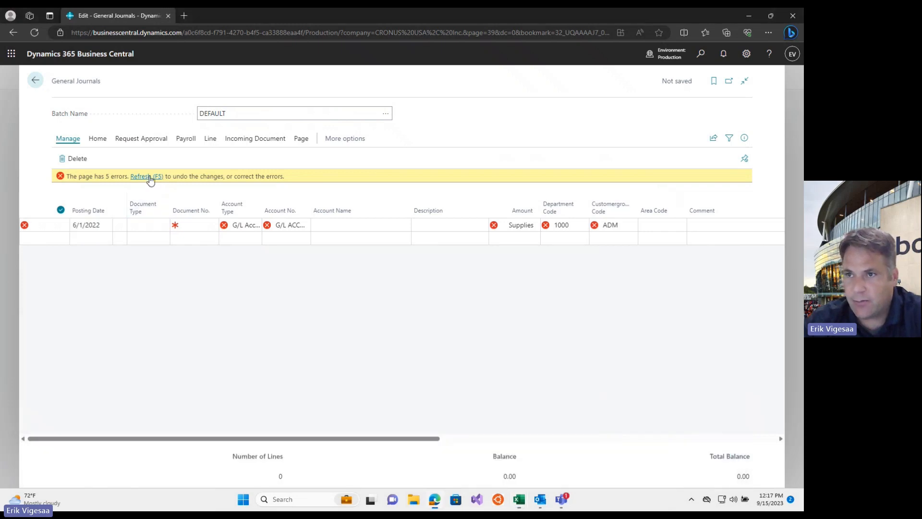
{"action": "right_click", "coordinate": [85, 212]}
{"action": "left_click", "coordinate": [109, 302]}
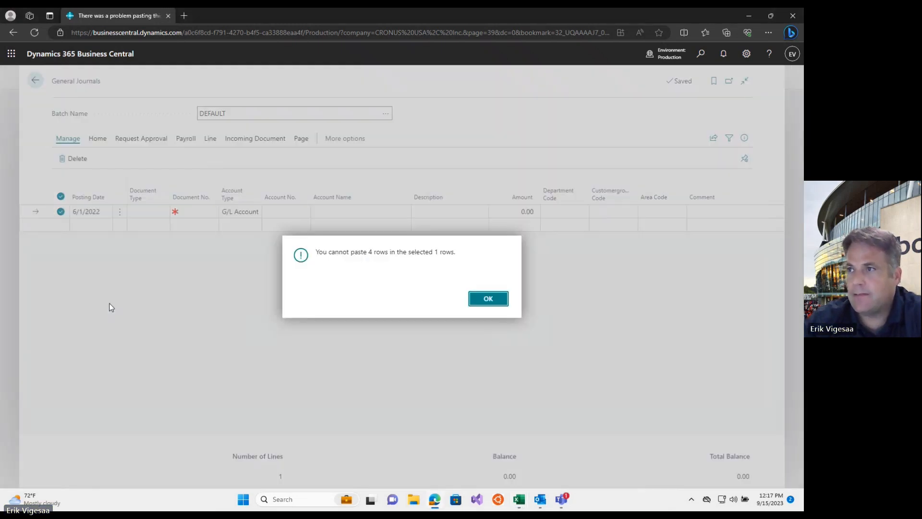
{"action": "left_click", "coordinate": [487, 298]}
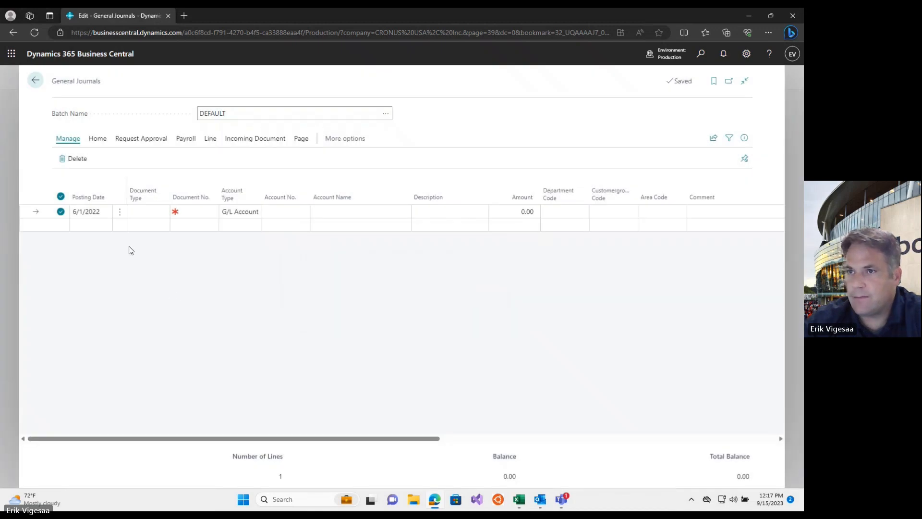
Step: Clear the line selection and try the paste again from the posting date of the first general journal line
{"action": "left_click", "coordinate": [87, 231]}
{"action": "left_click", "coordinate": [69, 212]}
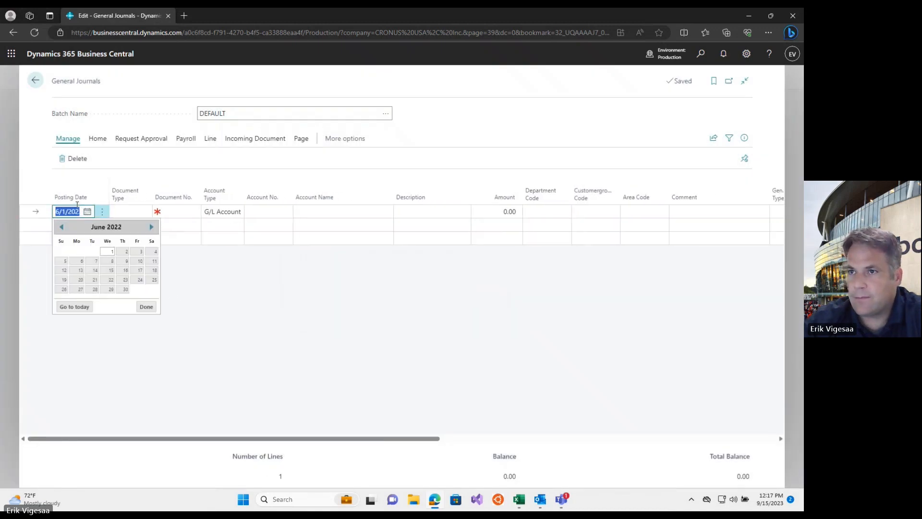
{"action": "right_click", "coordinate": [70, 213]}
{"action": "left_click", "coordinate": [96, 281]}
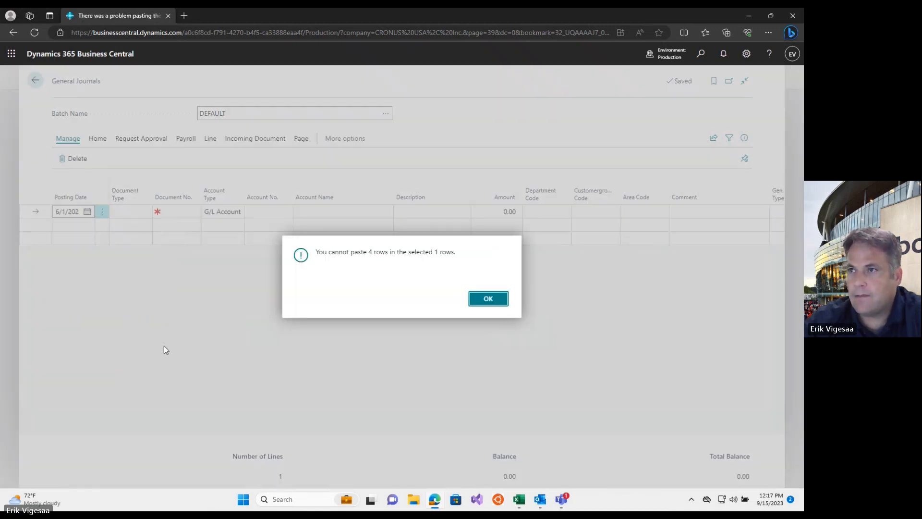
{"action": "left_click", "coordinate": [488, 299]}
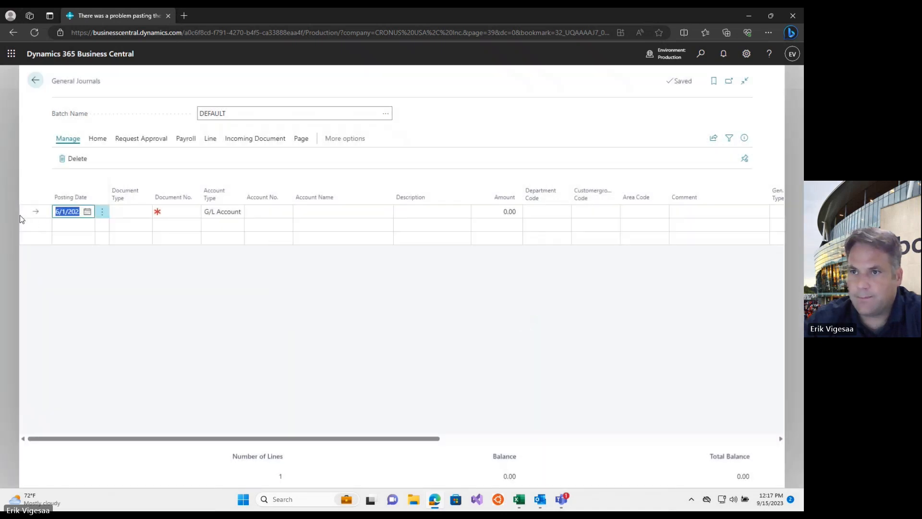
Step: Delete the leftover line from the DEFAULT general journal and paste the copied payroll rows starting at the first line's posting date
{"action": "left_click", "coordinate": [119, 212]}
{"action": "left_click", "coordinate": [102, 211]}
{"action": "left_click", "coordinate": [102, 212]}
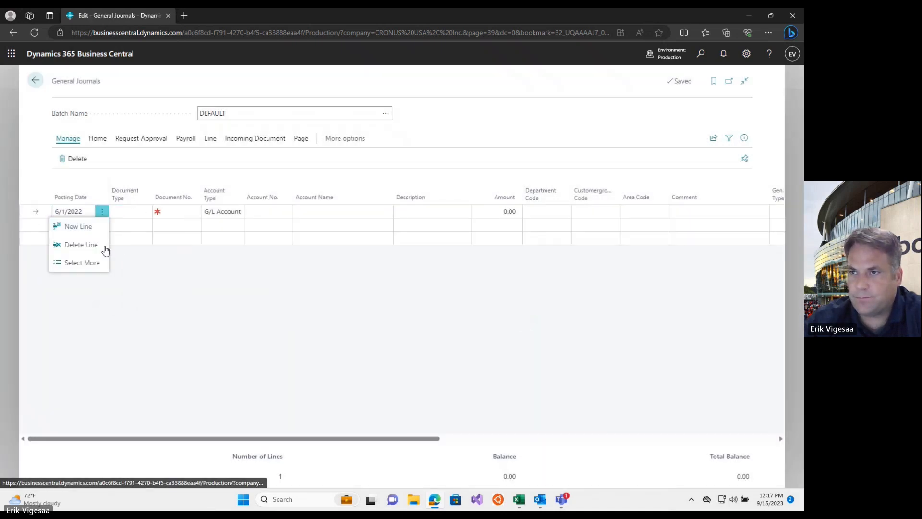
{"action": "left_click", "coordinate": [77, 244]}
{"action": "left_click", "coordinate": [434, 299]}
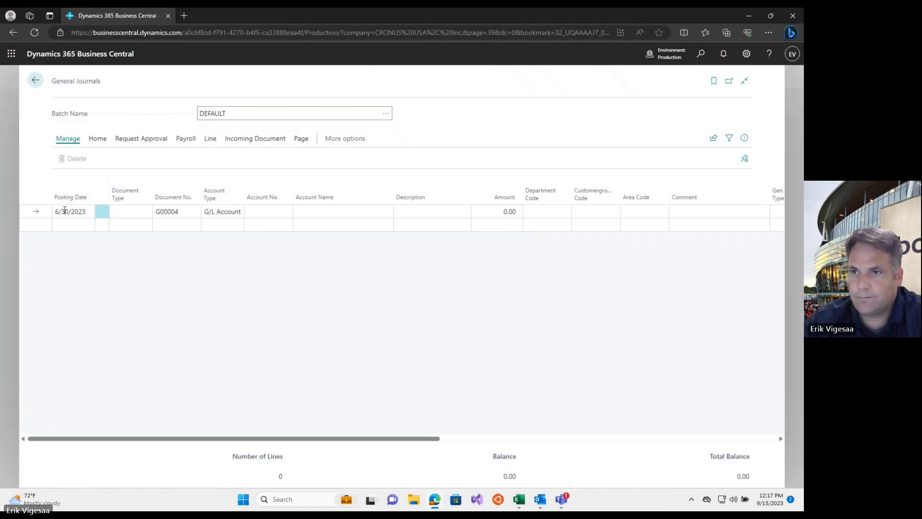
{"action": "right_click", "coordinate": [64, 208]}
{"action": "left_click", "coordinate": [92, 296]}
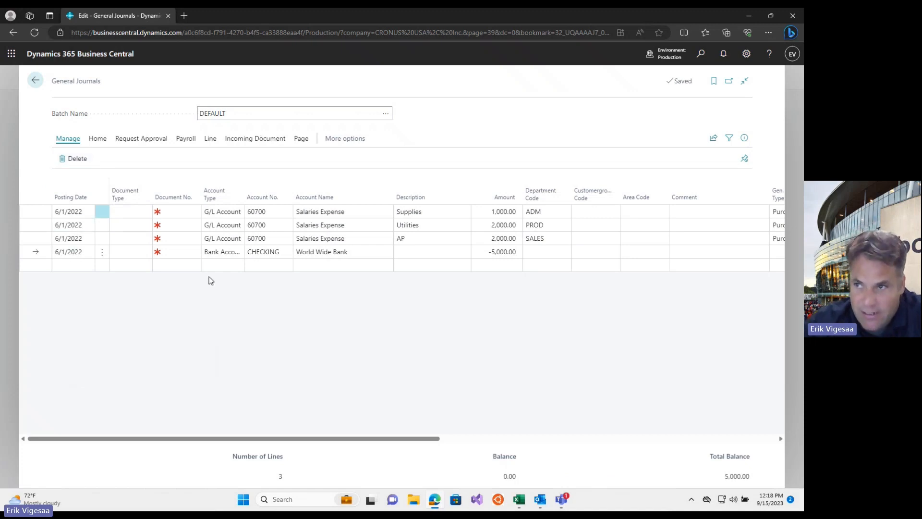
Step: Renumber the document numbers of the pasted payroll journal lines, agreeing to continue with the sorting
{"action": "left_click", "coordinate": [97, 138]}
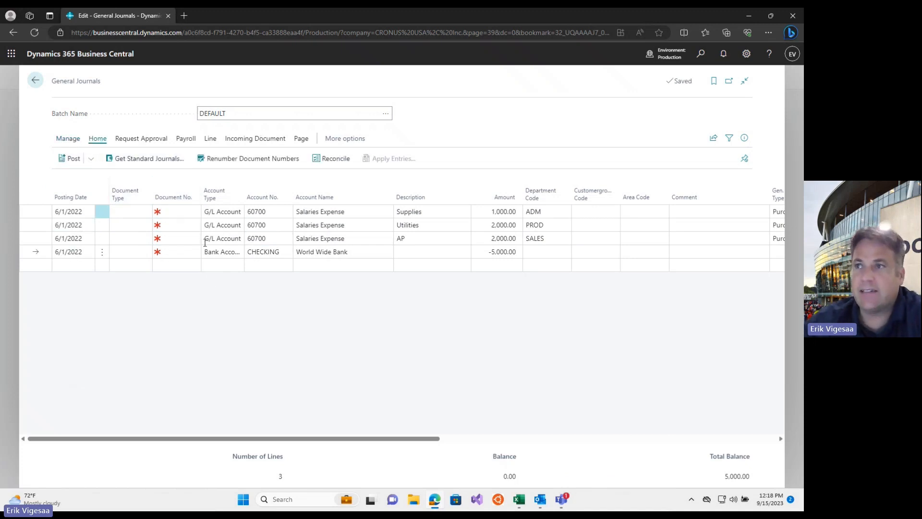
{"action": "left_click", "coordinate": [221, 159]}
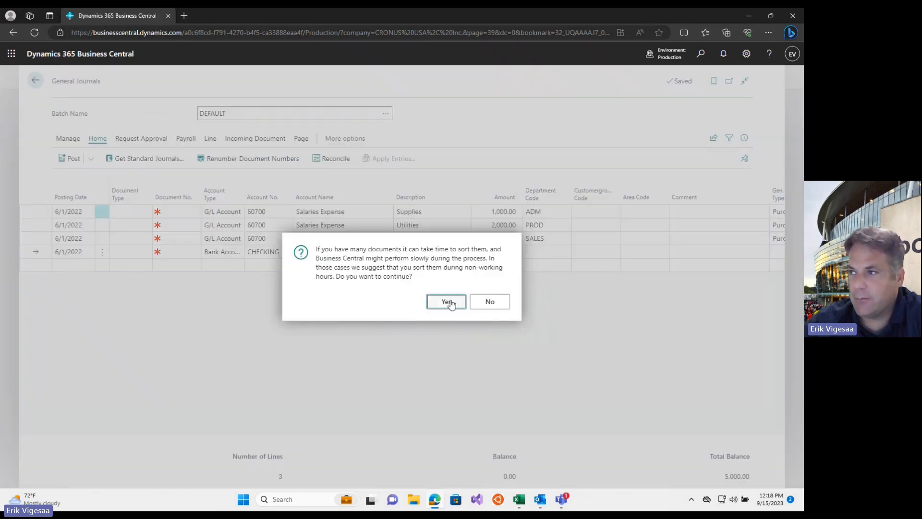
{"action": "left_click", "coordinate": [451, 301]}
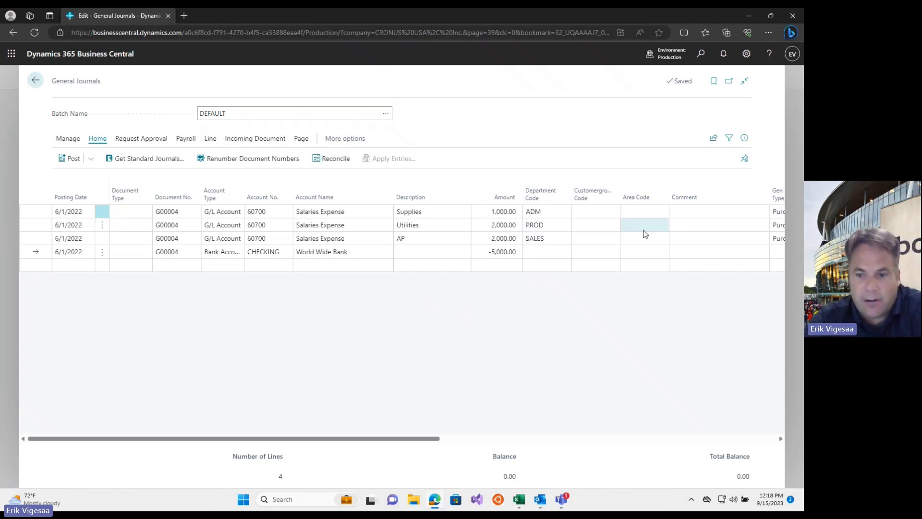
Step: Set the Area Code to 70 (America North) on the three Salaries Expense journal lines
{"action": "left_click", "coordinate": [601, 210]}
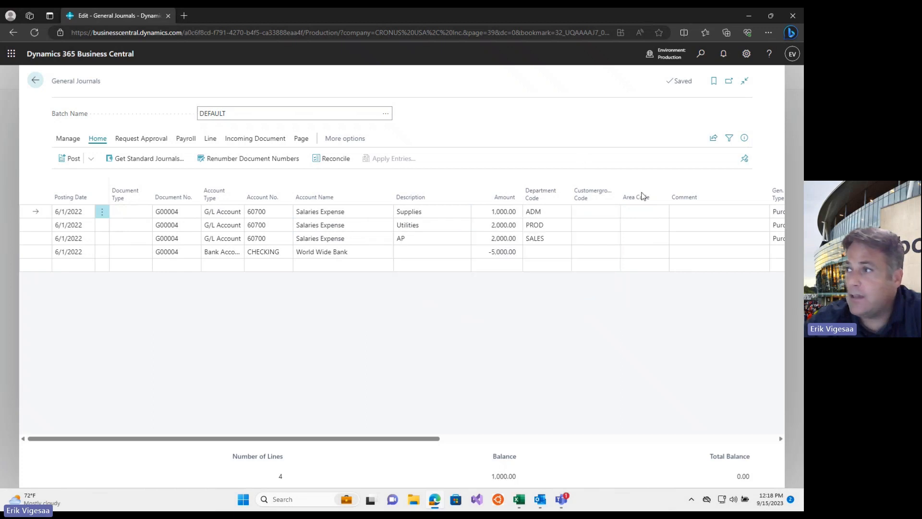
{"action": "left_click", "coordinate": [653, 214]}
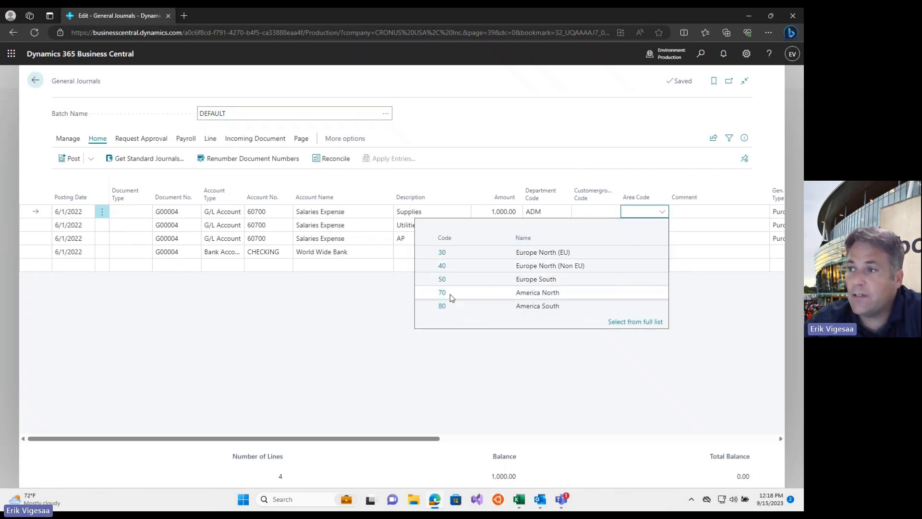
{"action": "left_click", "coordinate": [443, 292]}
{"action": "left_click", "coordinate": [639, 226]}
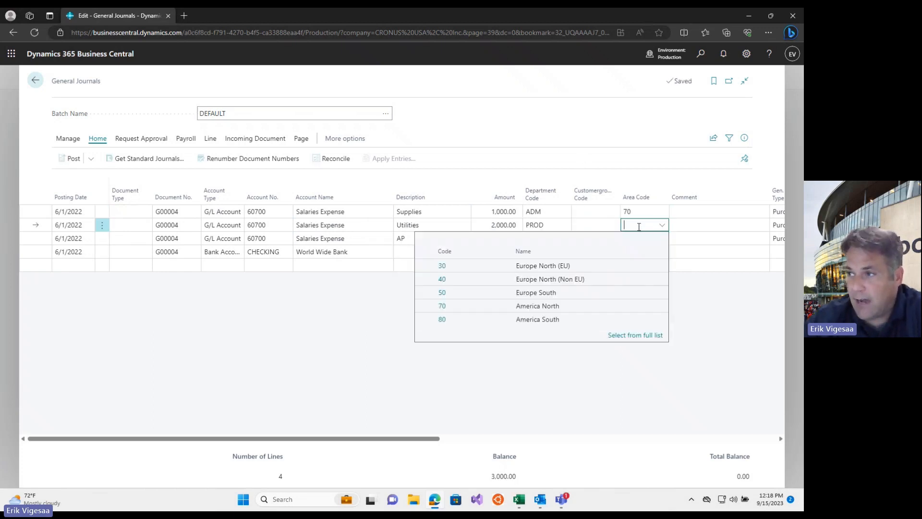
{"action": "left_click", "coordinate": [443, 308]}
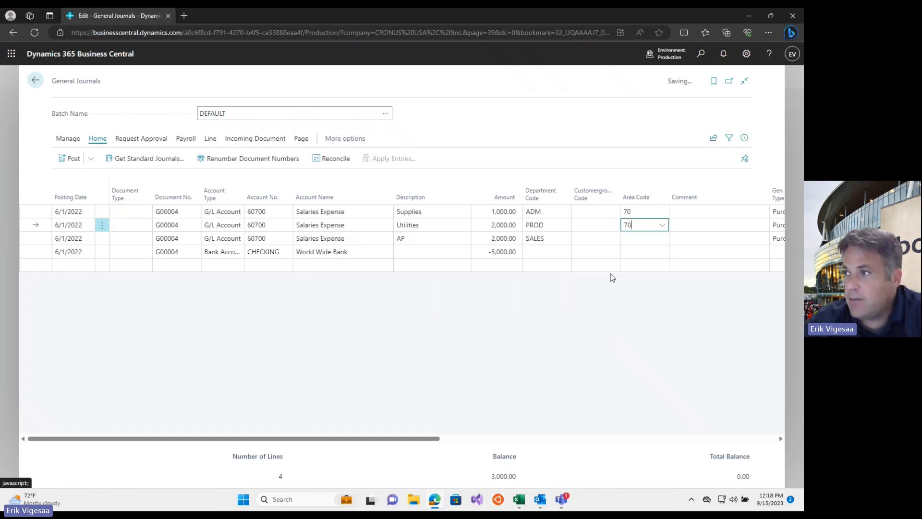
{"action": "left_click", "coordinate": [640, 240]}
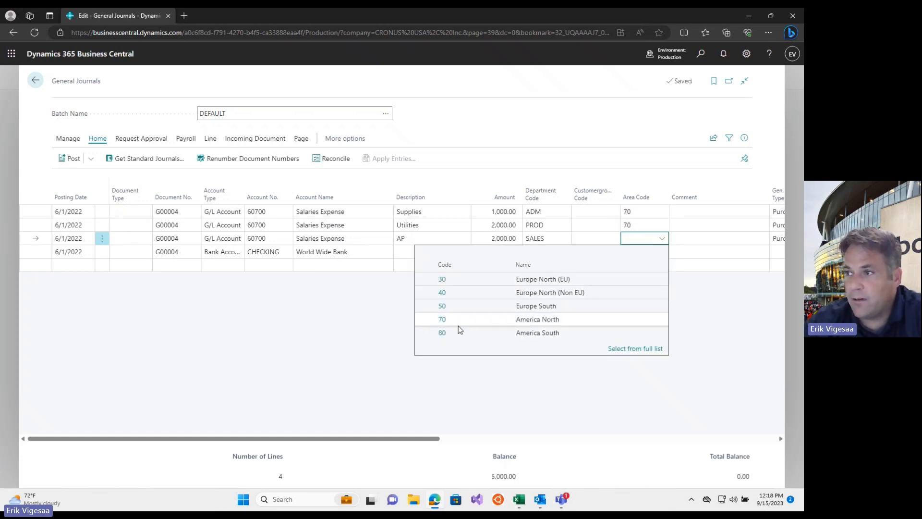
{"action": "left_click", "coordinate": [443, 319]}
Step: Review the available account types on a new line below the CHECKING bank account line and return to that bank line
{"action": "left_click", "coordinate": [262, 253]}
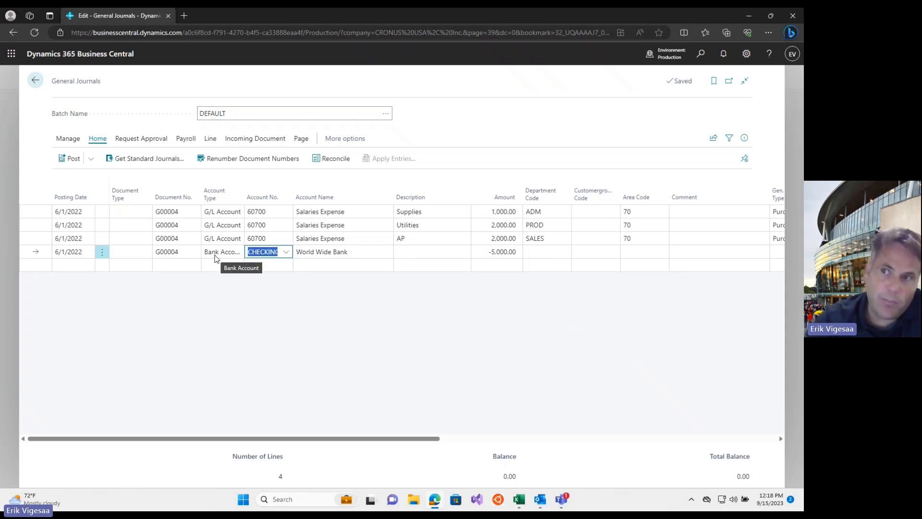
{"action": "left_click", "coordinate": [232, 268]}
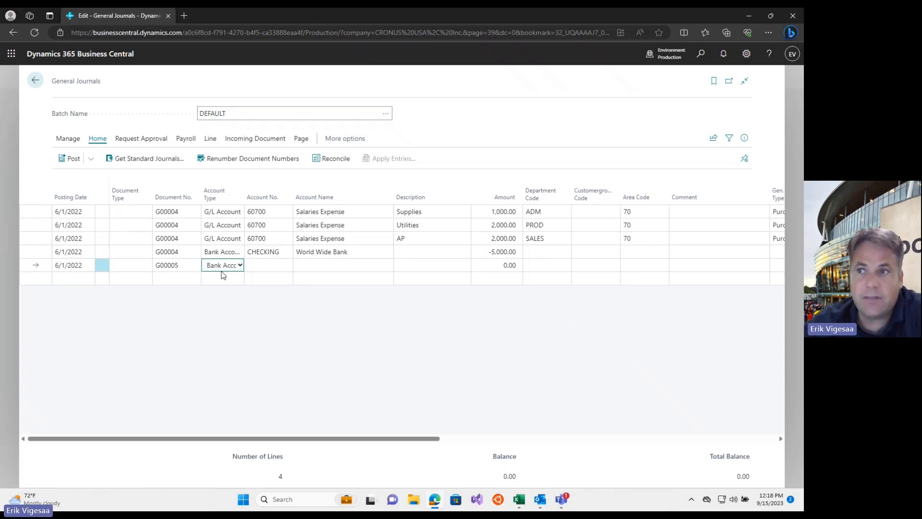
{"action": "left_click", "coordinate": [232, 267]}
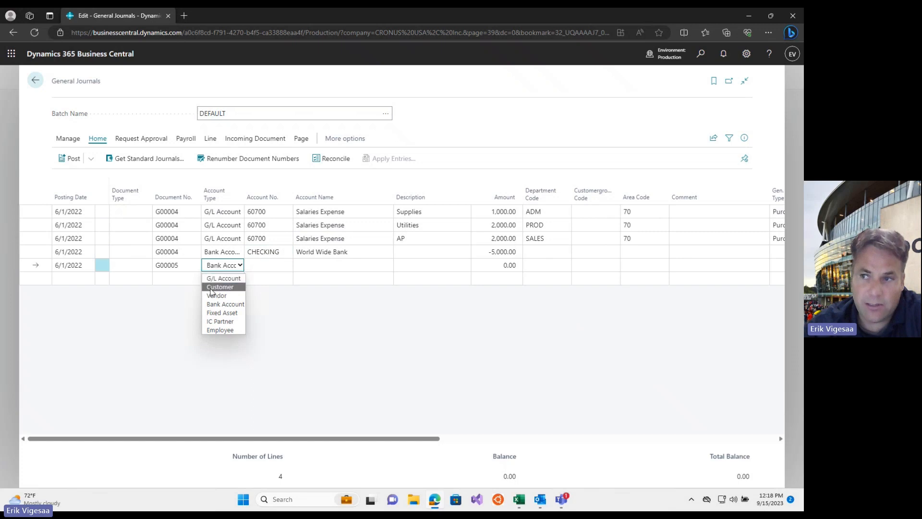
{"action": "left_click", "coordinate": [214, 253]}
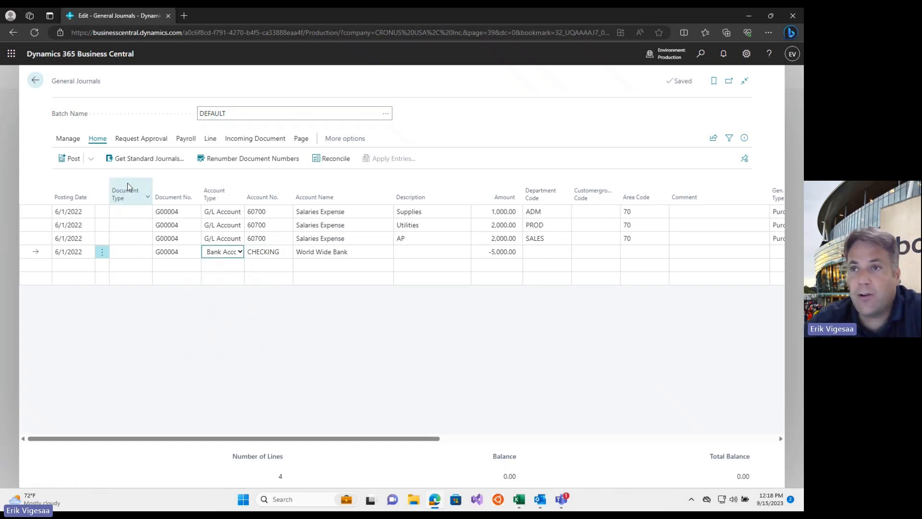
Step: Preview the journal posting, examine its G/L entries and bank account ledger entry, and close the preview
{"action": "left_click", "coordinate": [91, 159]}
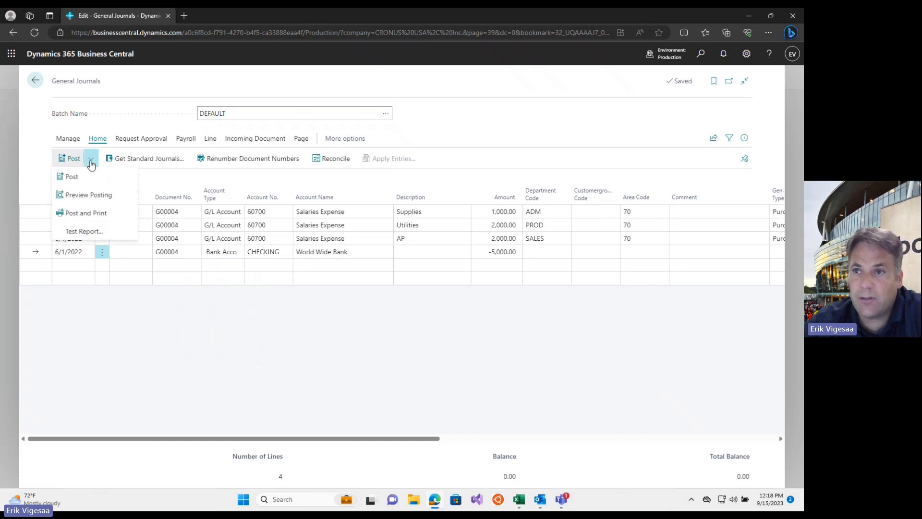
{"action": "left_click", "coordinate": [103, 194]}
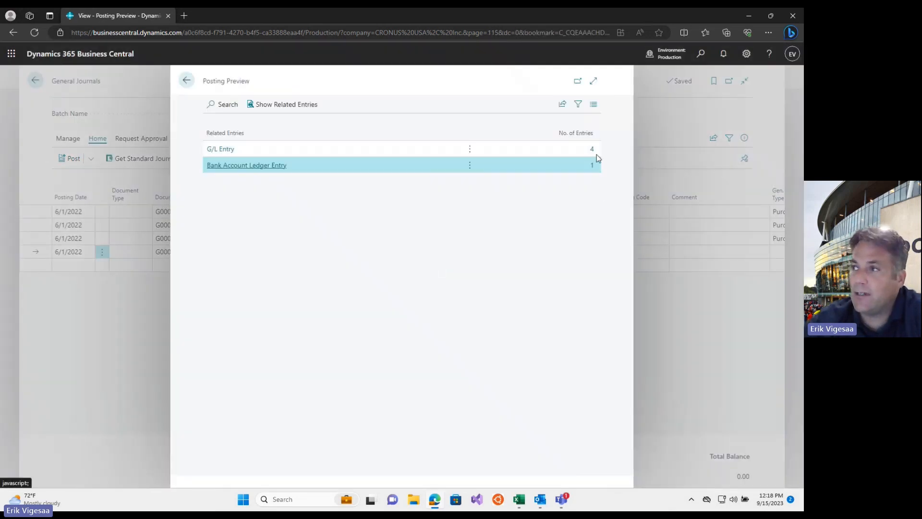
{"action": "left_click", "coordinate": [593, 150]}
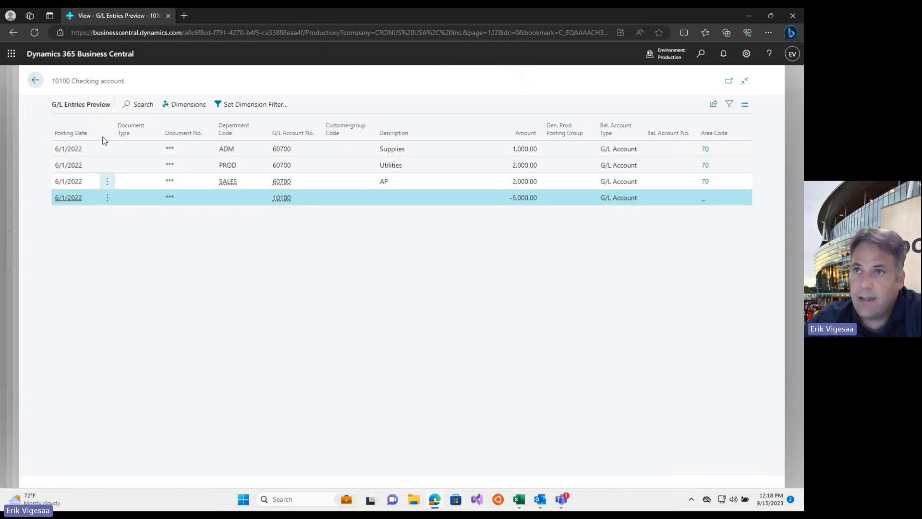
{"action": "left_click", "coordinate": [41, 85]}
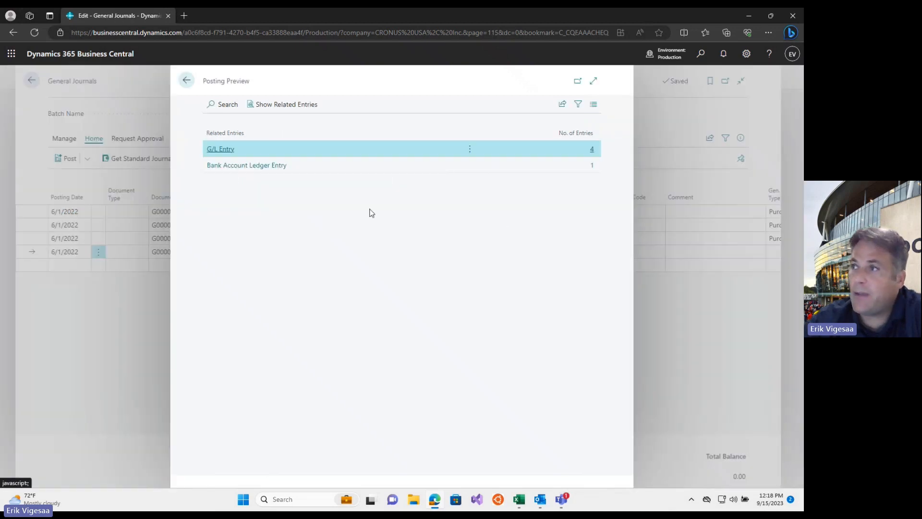
{"action": "left_click", "coordinate": [593, 168]}
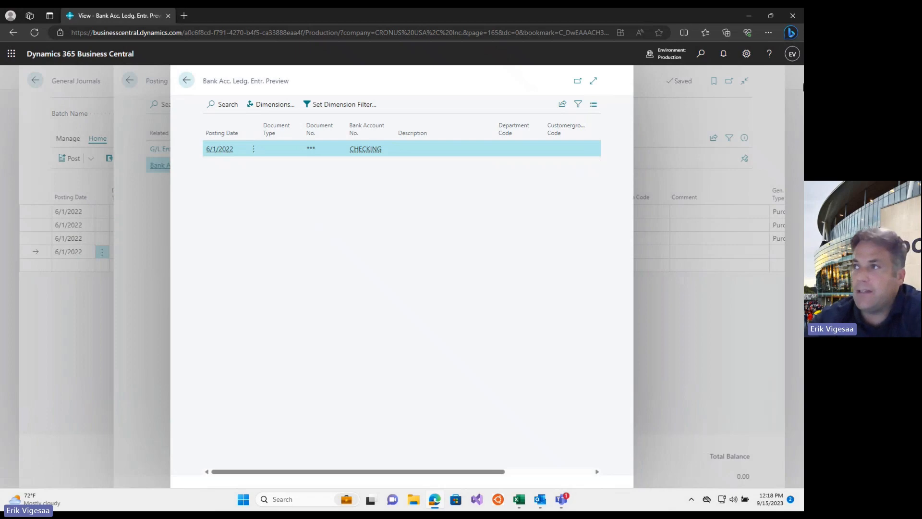
{"action": "left_click", "coordinate": [594, 82]}
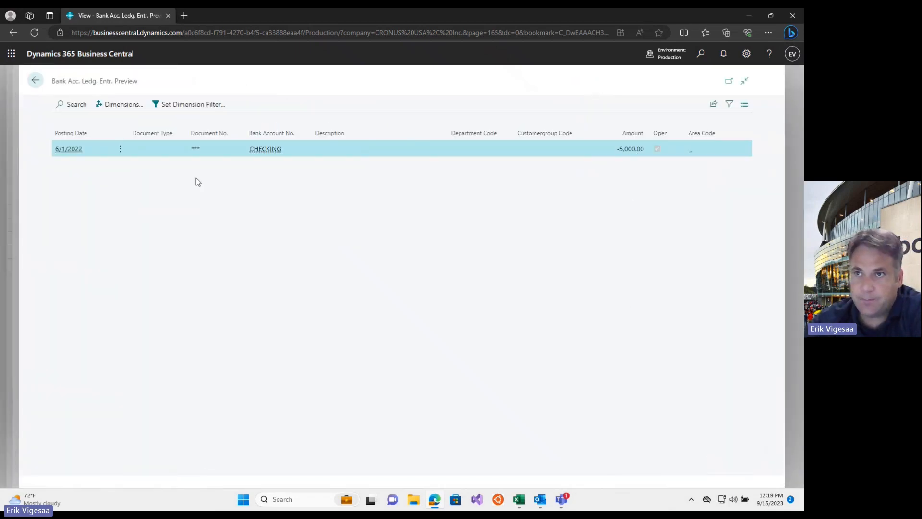
{"action": "left_click", "coordinate": [36, 82]}
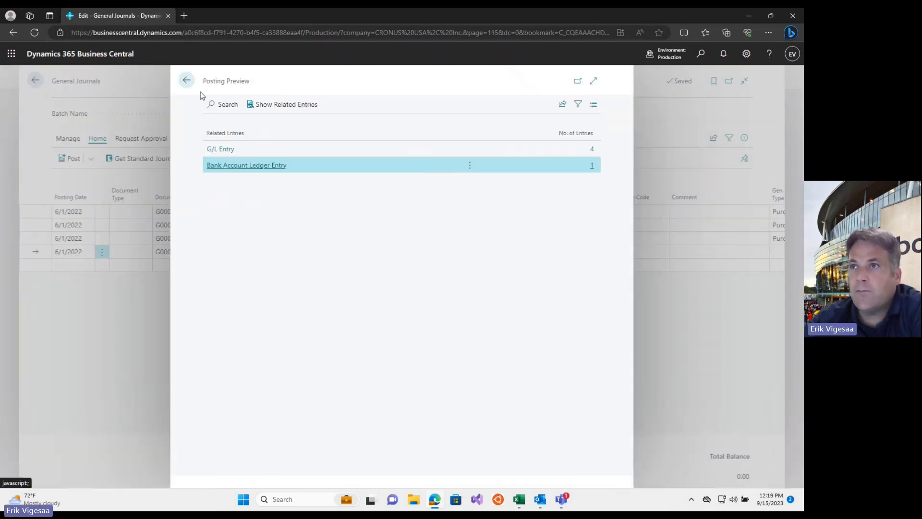
{"action": "left_click", "coordinate": [185, 80]}
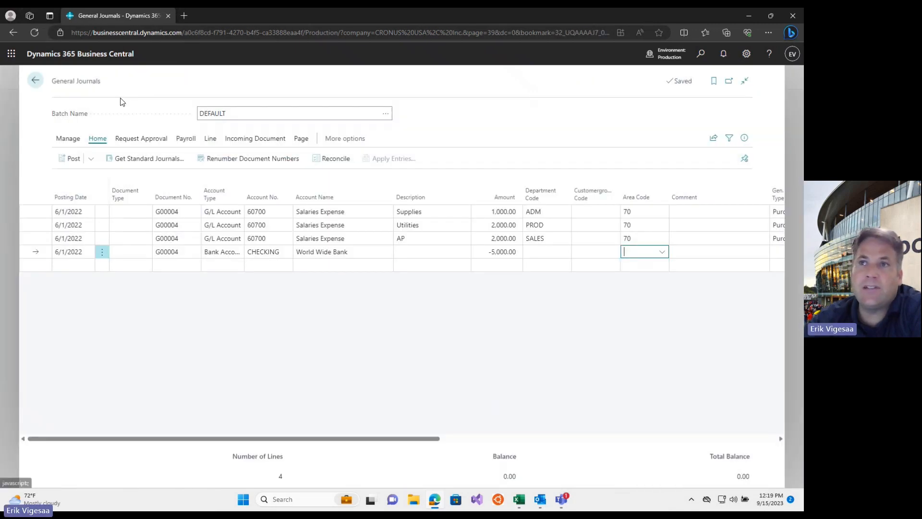
Step: Close the general journal, search for "dimension" and open the Dimensions list
{"action": "left_click", "coordinate": [35, 80]}
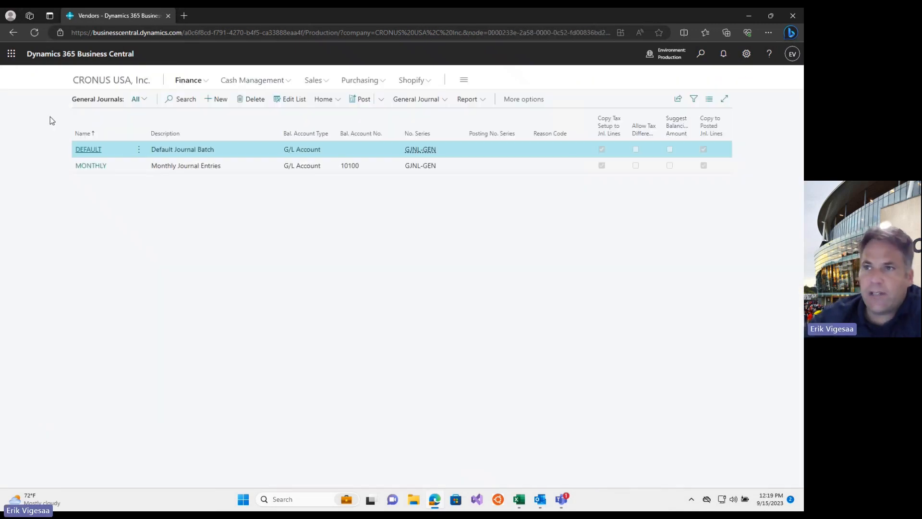
{"action": "left_click", "coordinate": [701, 55]}
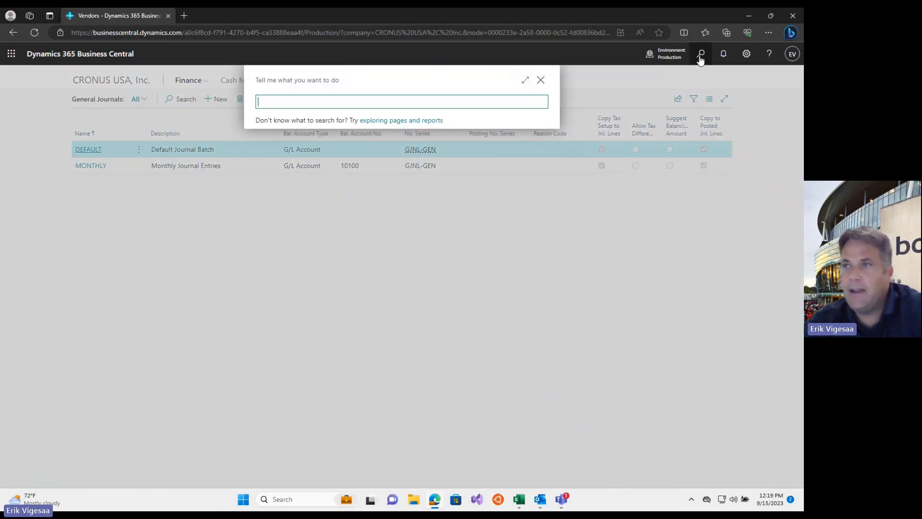
{"action": "type", "text": "dimension"}
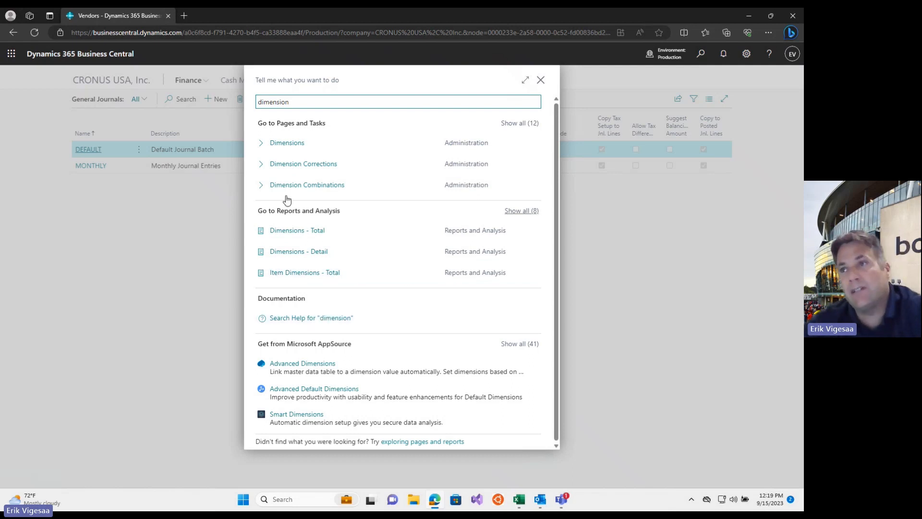
{"action": "left_click", "coordinate": [289, 143]}
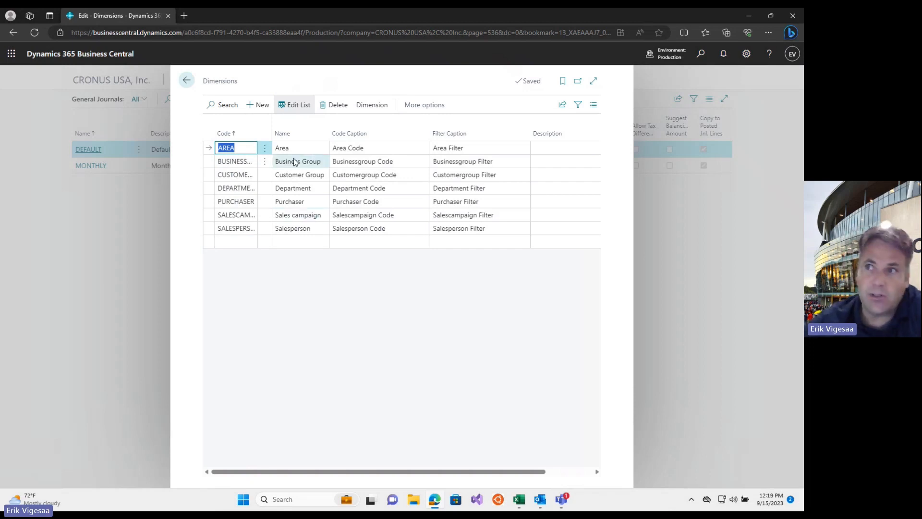
Step: Examine the dimension values of the Department dimension and return to the general journal batches
{"action": "left_click", "coordinate": [307, 174]}
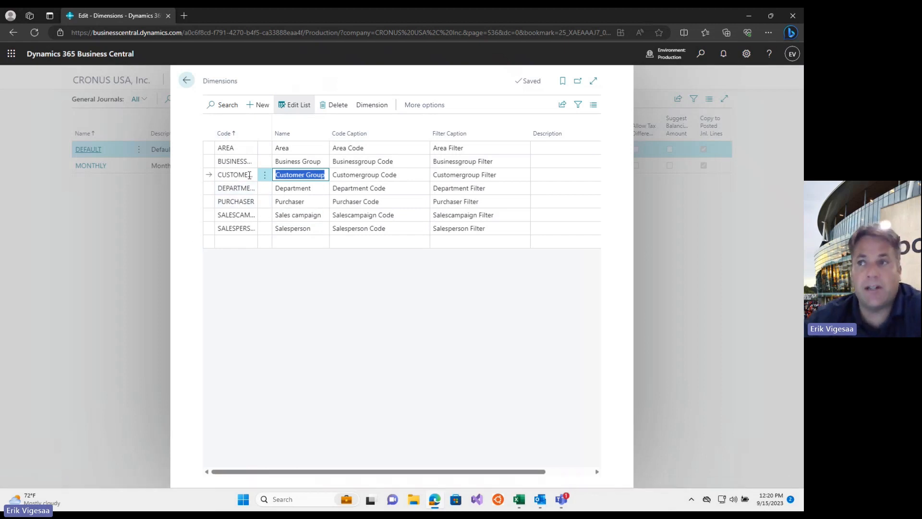
{"action": "left_click", "coordinate": [295, 188]}
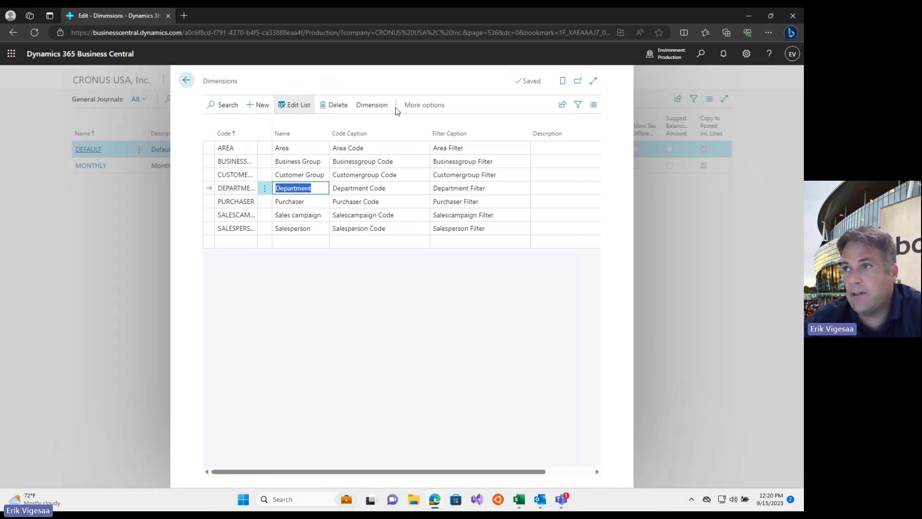
{"action": "left_click", "coordinate": [380, 105]}
{"action": "left_click", "coordinate": [244, 126]}
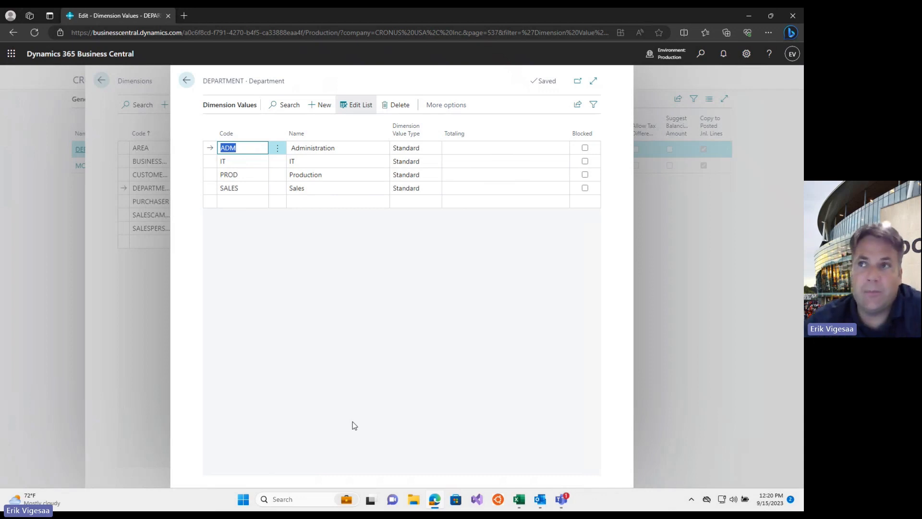
{"action": "left_click", "coordinate": [192, 85]}
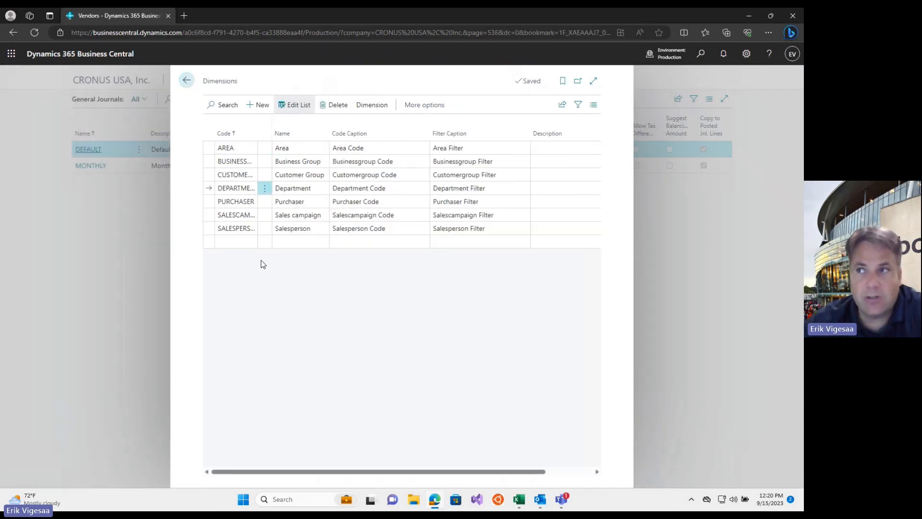
{"action": "left_click", "coordinate": [187, 83]}
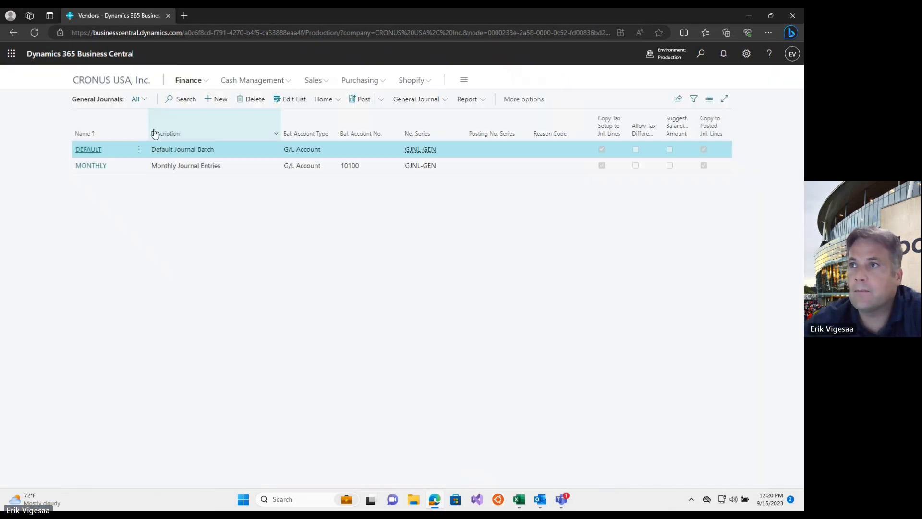
Step: Go to the sales orders list and choose the Adatum Corporation order dated 5/1/2023
{"action": "left_click", "coordinate": [312, 80]}
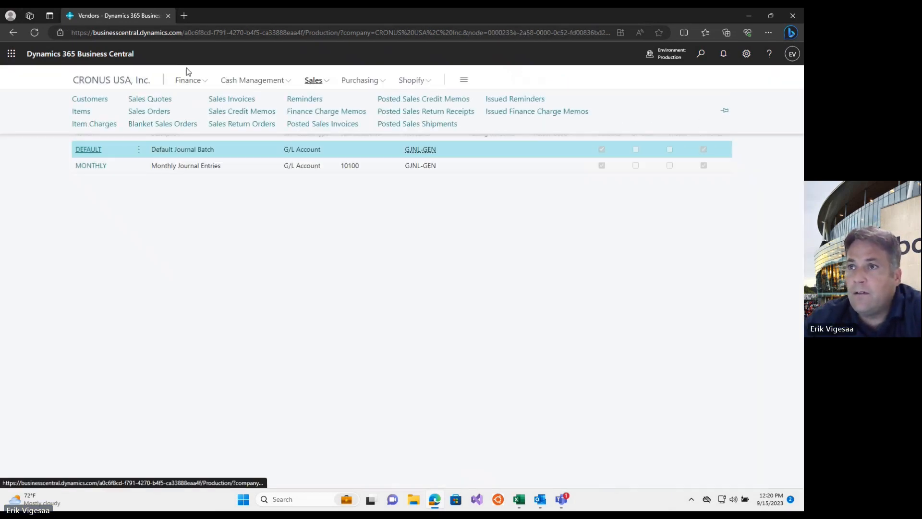
{"action": "left_click", "coordinate": [150, 112]}
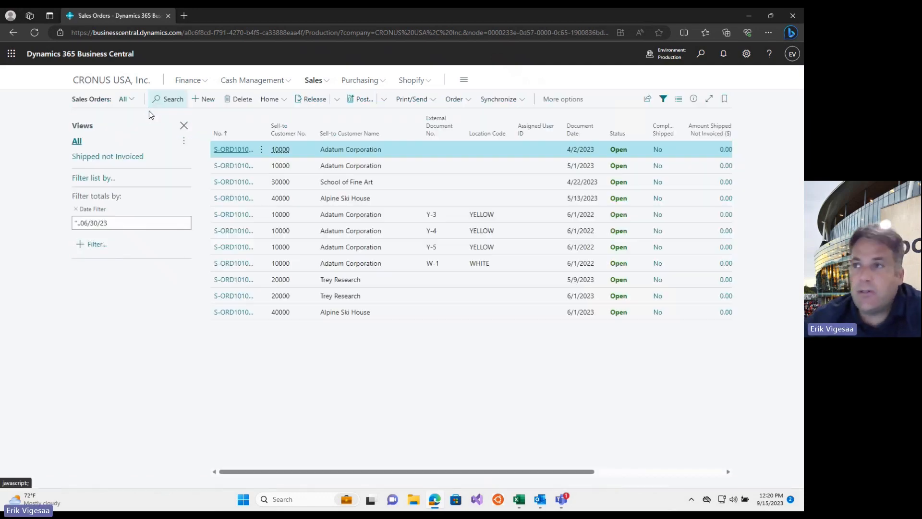
{"action": "left_click", "coordinate": [234, 169]}
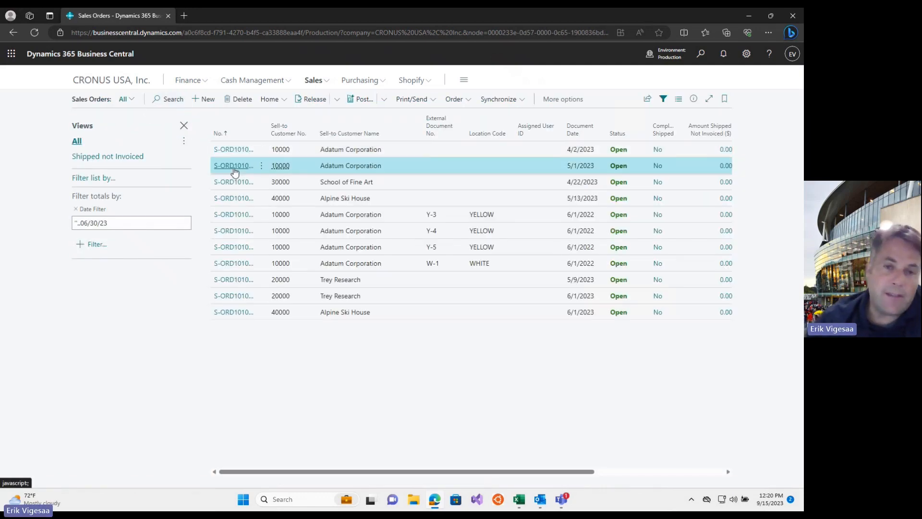
Step: Open the Adatum Corporation order dated 5/1/2023 and examine the MEXICO Swivel Chair line's details and the order's attachments
{"action": "left_click", "coordinate": [234, 166]}
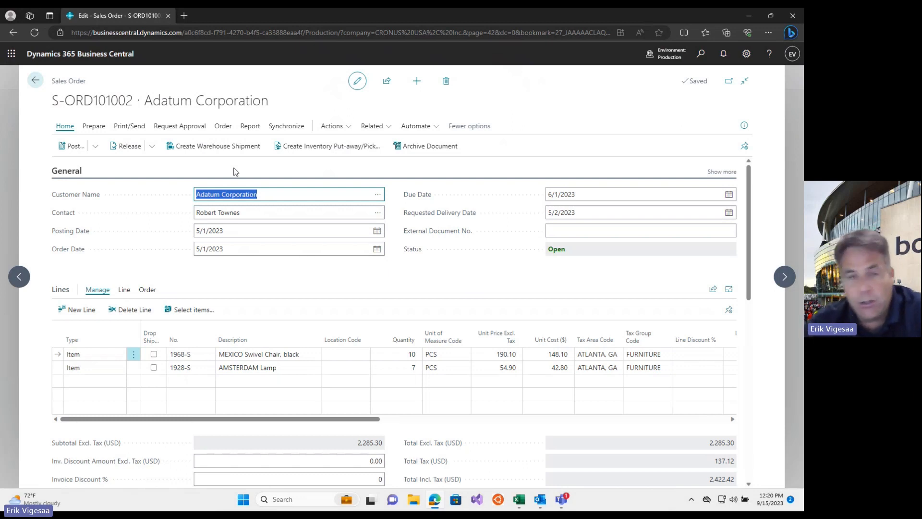
{"action": "left_click", "coordinate": [743, 127]}
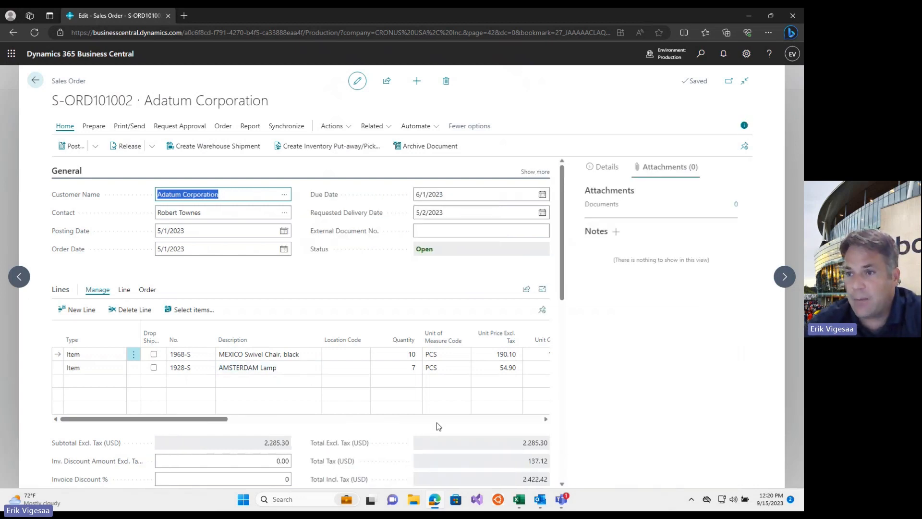
{"action": "left_click", "coordinate": [254, 354]}
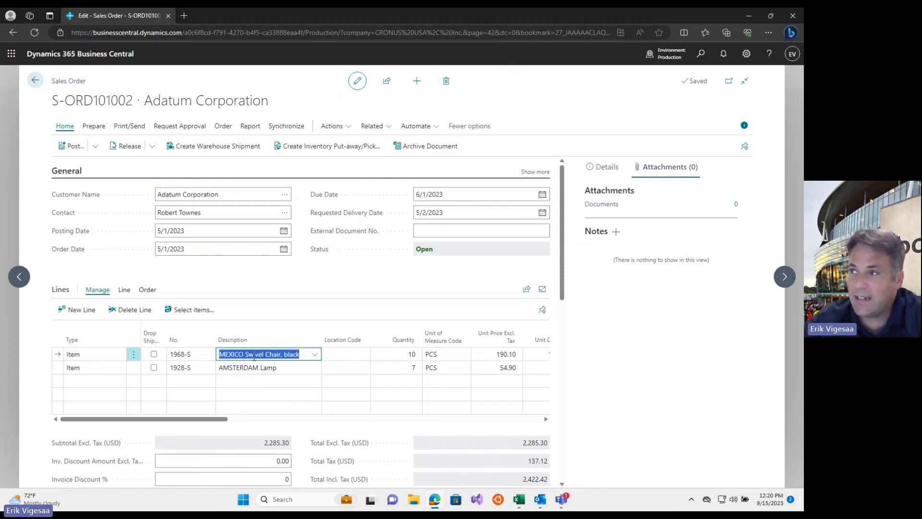
{"action": "left_click", "coordinate": [596, 167]}
{"action": "scroll", "coordinate": [664, 328], "scroll_direction": "down", "scroll_amount": 2}
{"action": "scroll", "coordinate": [665, 325], "scroll_direction": "down", "scroll_amount": 4}
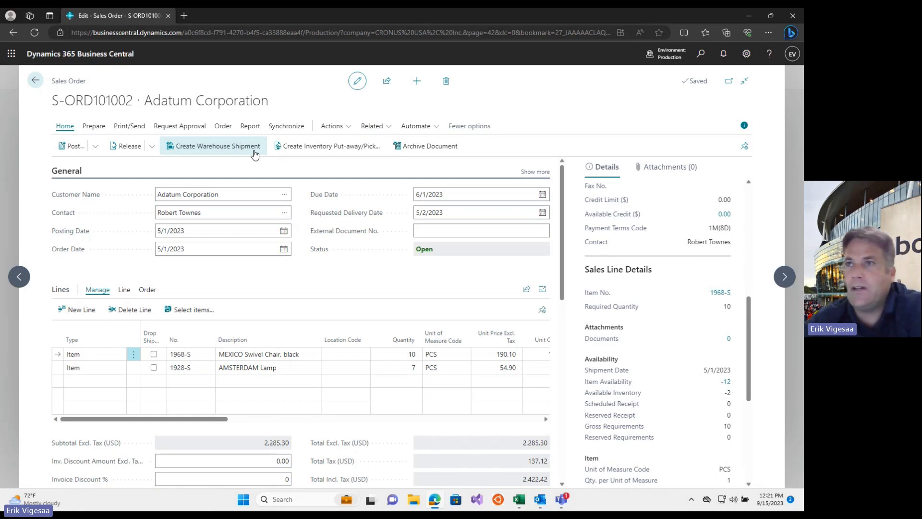
{"action": "left_click", "coordinate": [685, 168]}
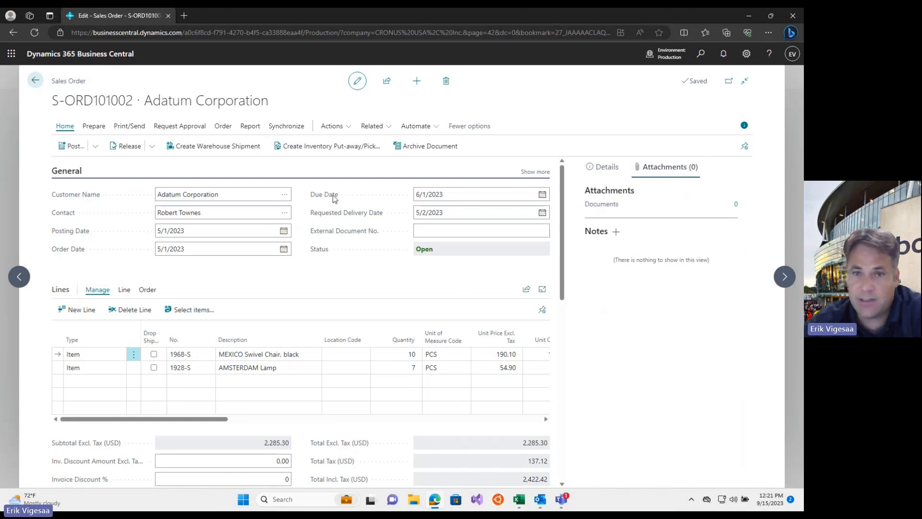
Step: Close the sales order and open the Financial Reporting list under Finance
{"action": "left_click", "coordinate": [41, 83]}
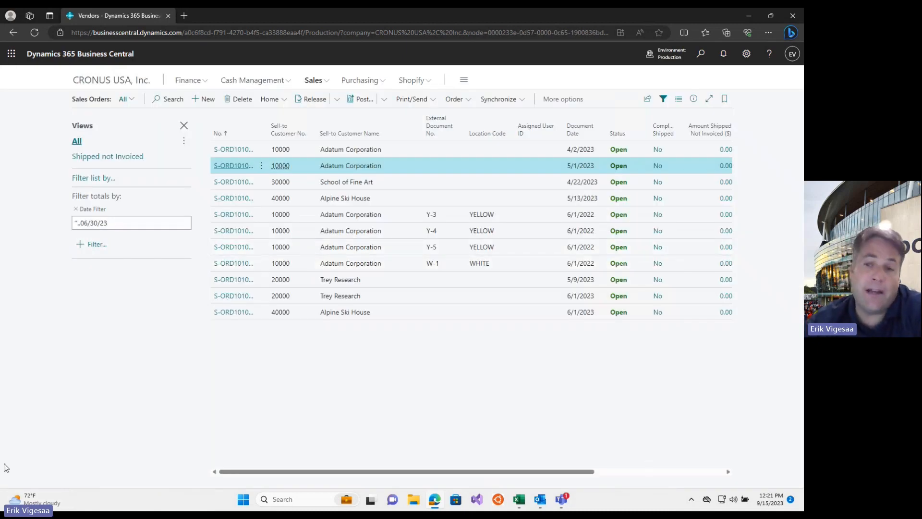
{"action": "left_click", "coordinate": [197, 81]}
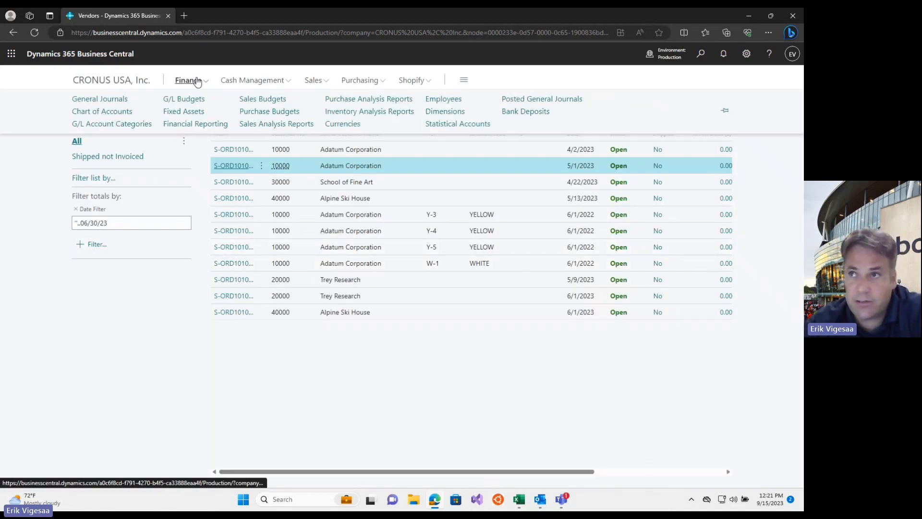
{"action": "left_click", "coordinate": [194, 126]}
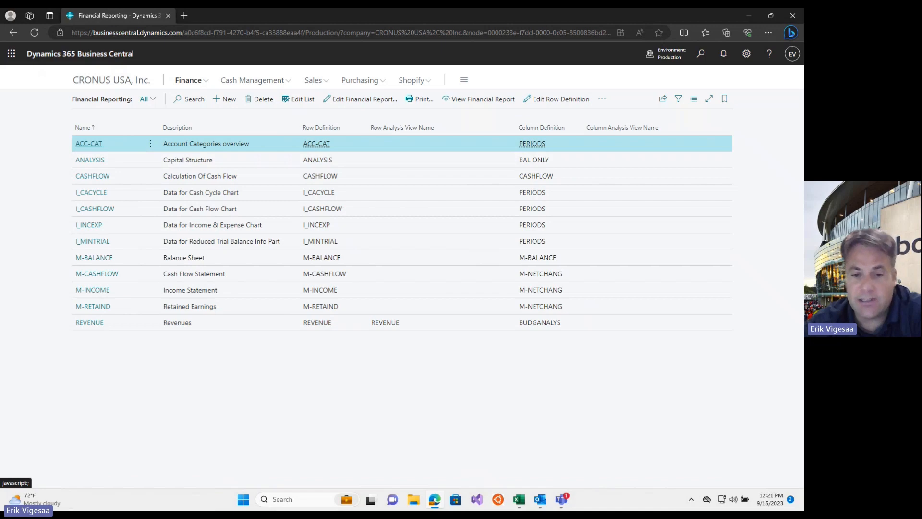
Step: Switch to the Power BI financial report, open its Income Statement page and include all years in the page-level Year filter
{"action": "key", "text": "alt+Tab"}
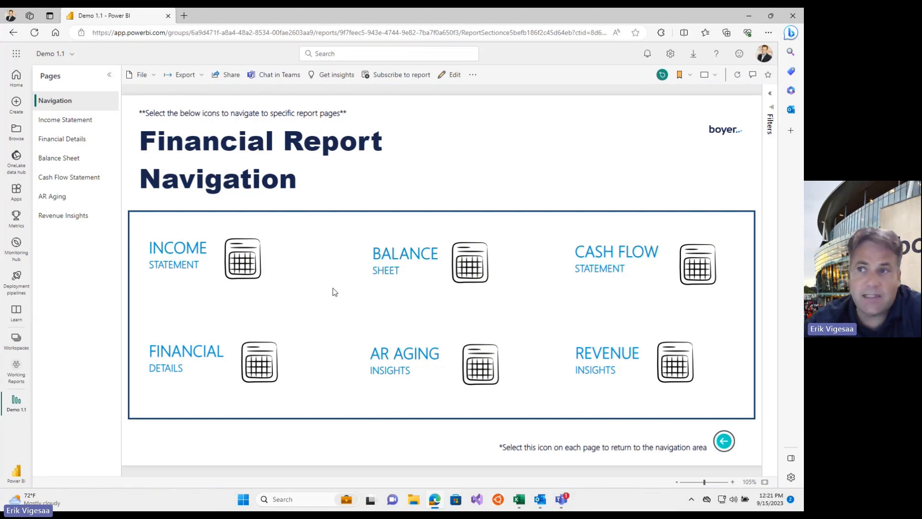
{"action": "left_click", "coordinate": [233, 268]}
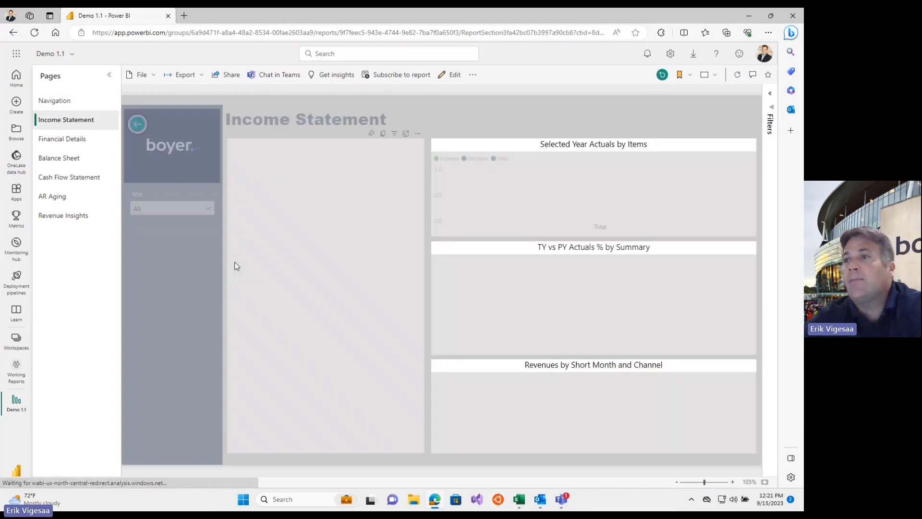
{"action": "left_click", "coordinate": [769, 124]}
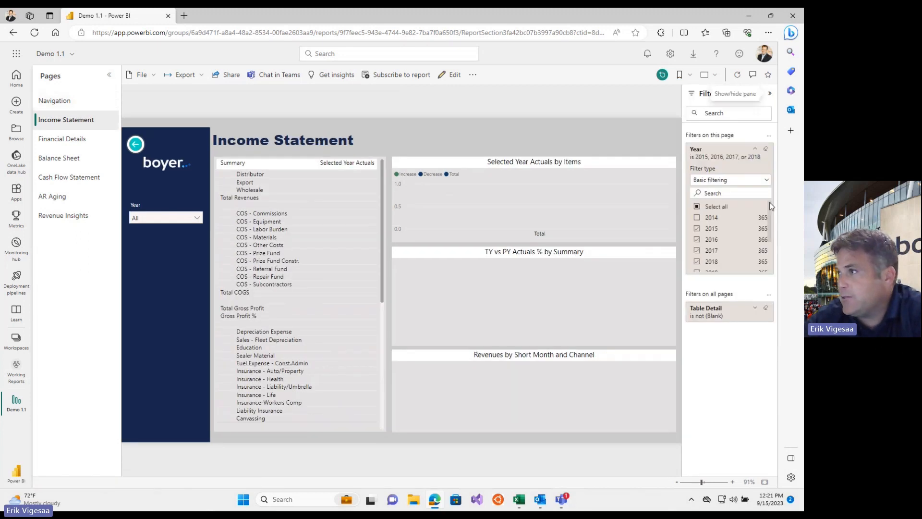
{"action": "left_click", "coordinate": [698, 207]}
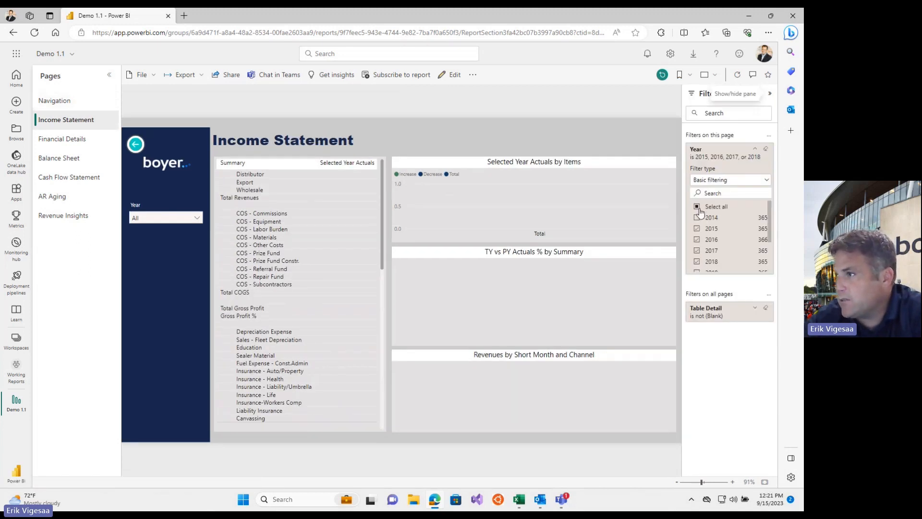
{"action": "left_click", "coordinate": [769, 94]}
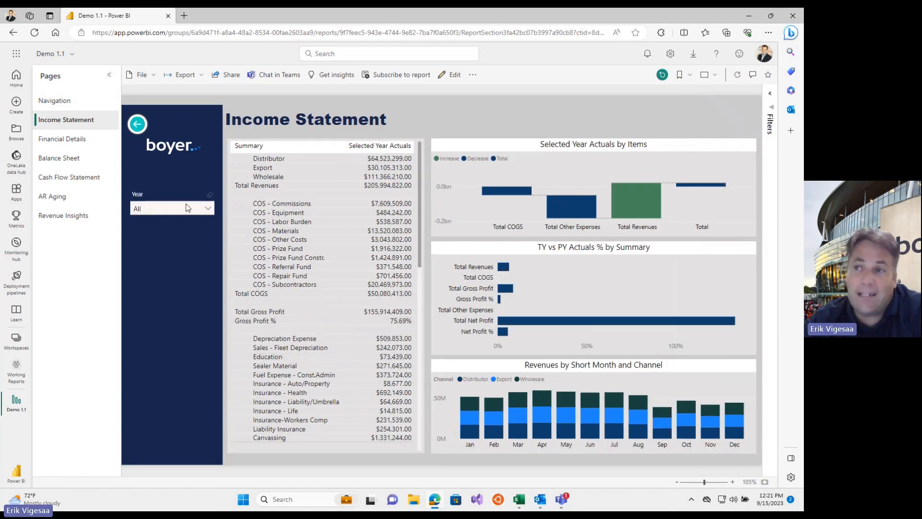
Step: Filter the Income Statement to the year 2022 and look through its revenue, cost and expense lines
{"action": "left_click", "coordinate": [209, 211]}
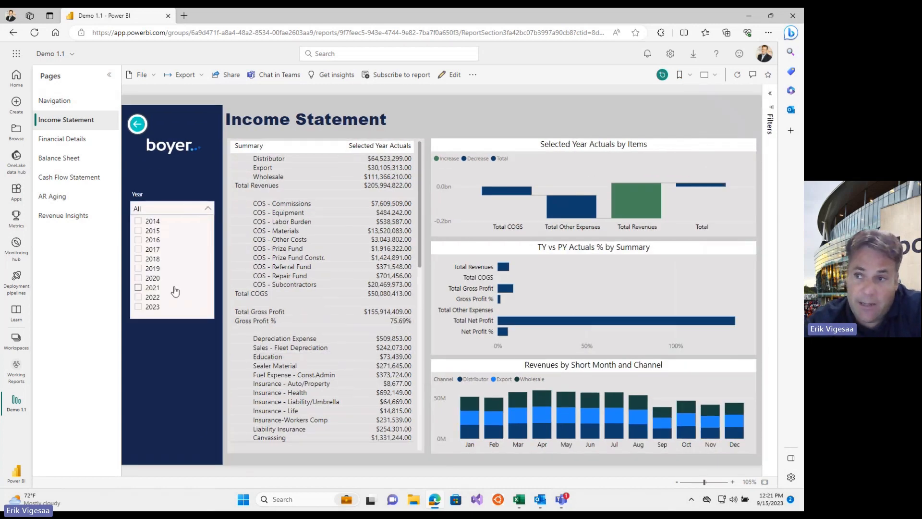
{"action": "left_click", "coordinate": [152, 297]}
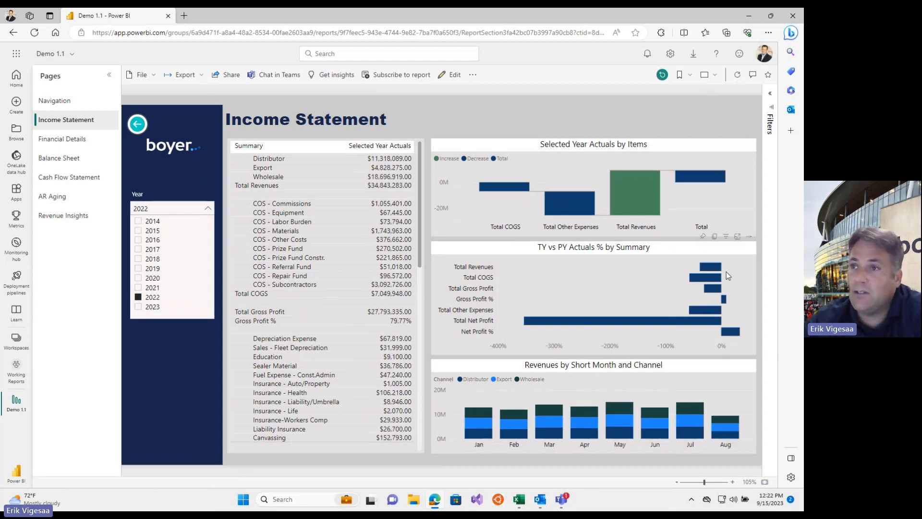
{"action": "scroll", "coordinate": [315, 249], "scroll_direction": "down", "scroll_amount": 5}
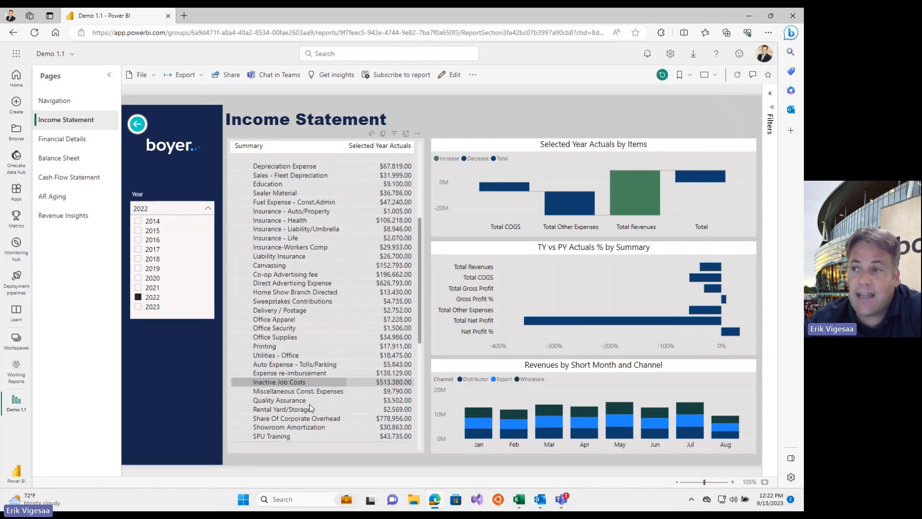
{"action": "scroll", "coordinate": [330, 243], "scroll_direction": "up", "scroll_amount": 5}
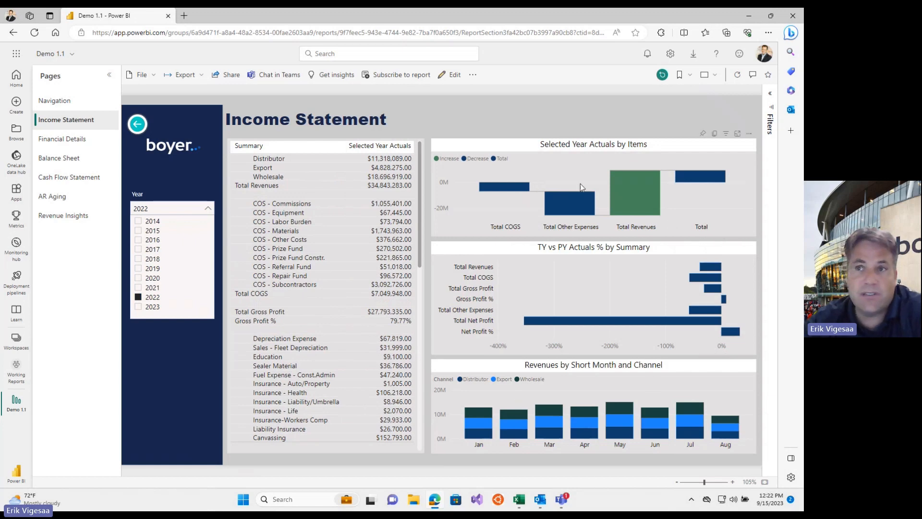
Step: View the Balance Sheet page and the AR Aging page, including the customer names available for filtering the aging
{"action": "left_click", "coordinate": [65, 164]}
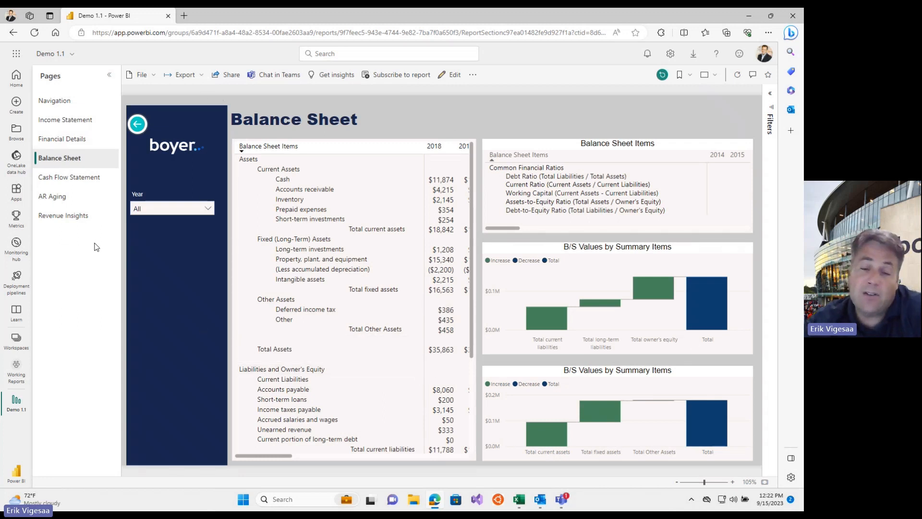
{"action": "left_click", "coordinate": [61, 200]}
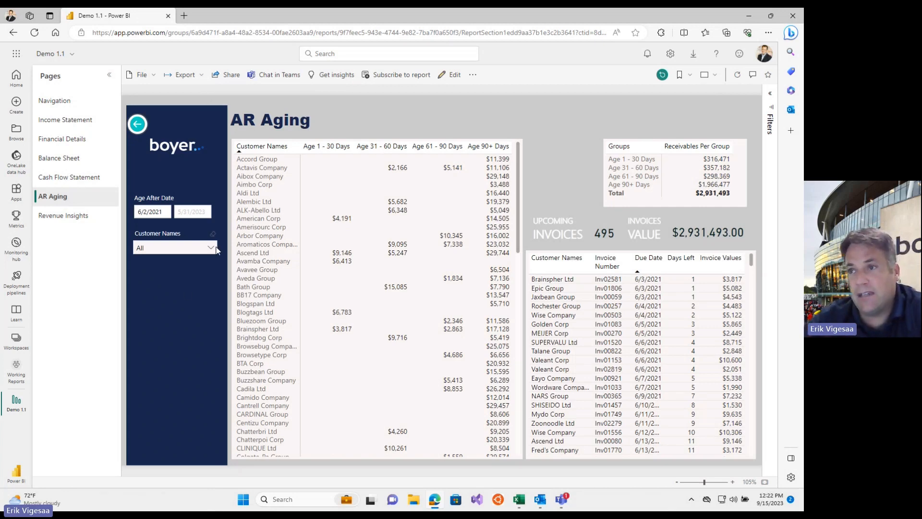
{"action": "left_click", "coordinate": [211, 248]}
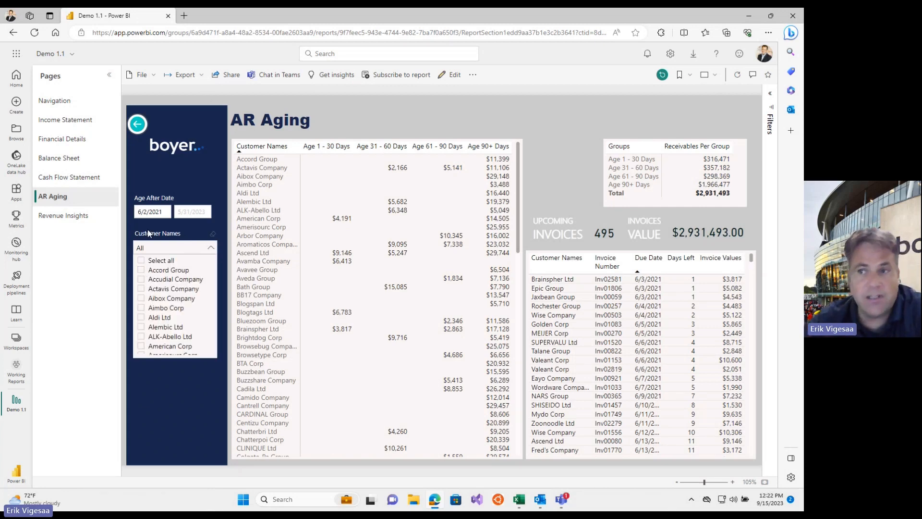
{"action": "left_click", "coordinate": [187, 415]}
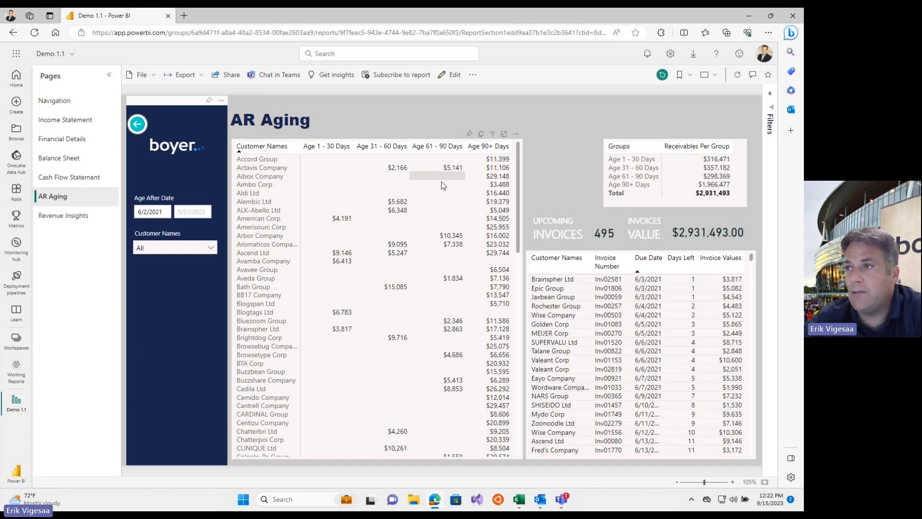